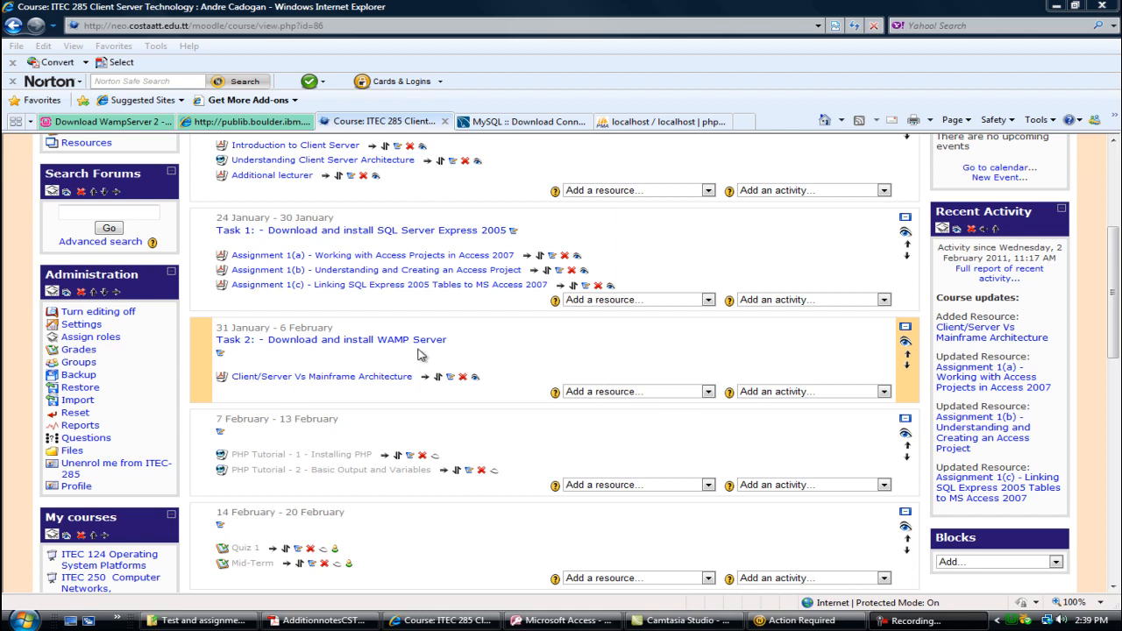
# Step: Review the WampServer 2.1 downloads page and locate WampServer2.1e-x32.exe in the Test and assignments folder
pyautogui.click(62, 122)
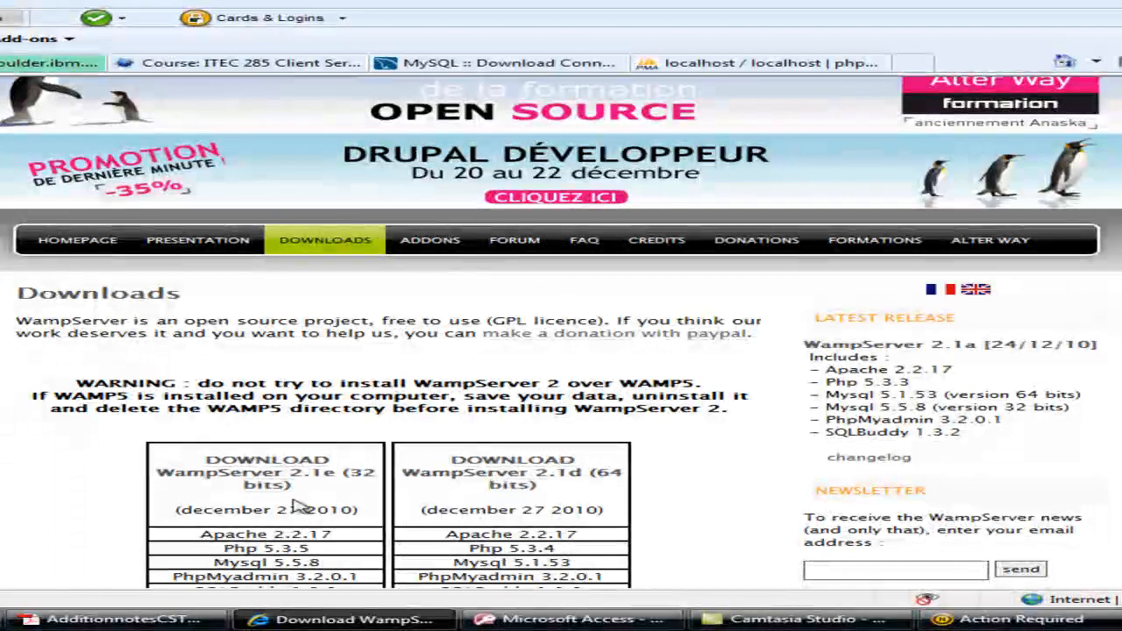
pyautogui.scroll(-1, 263, 456)
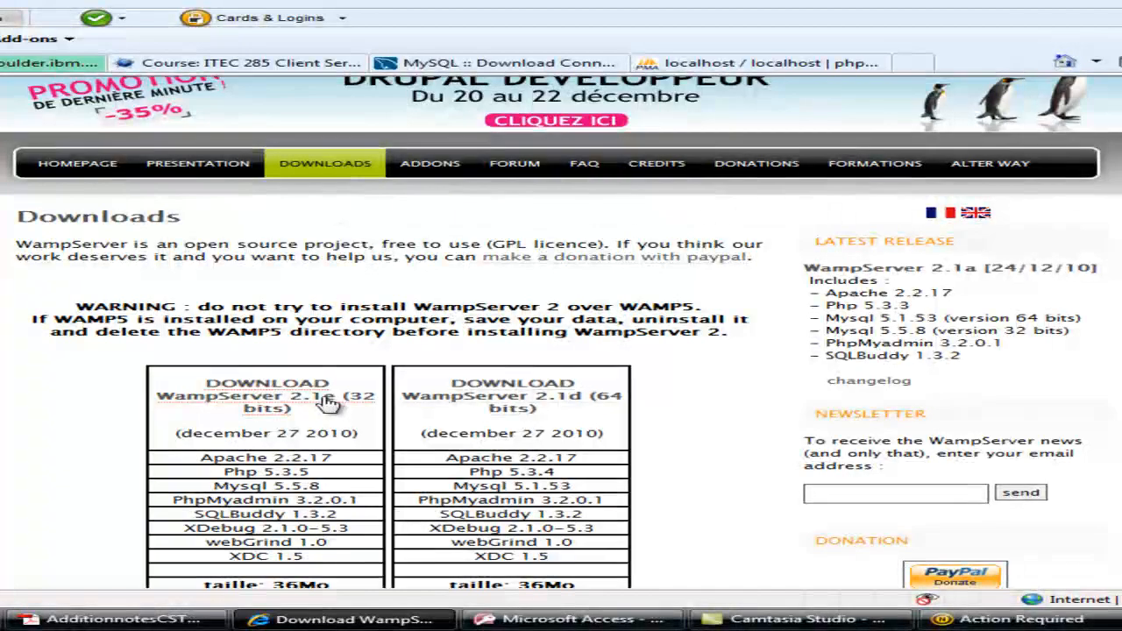
pyautogui.scroll(-1, 326, 401)
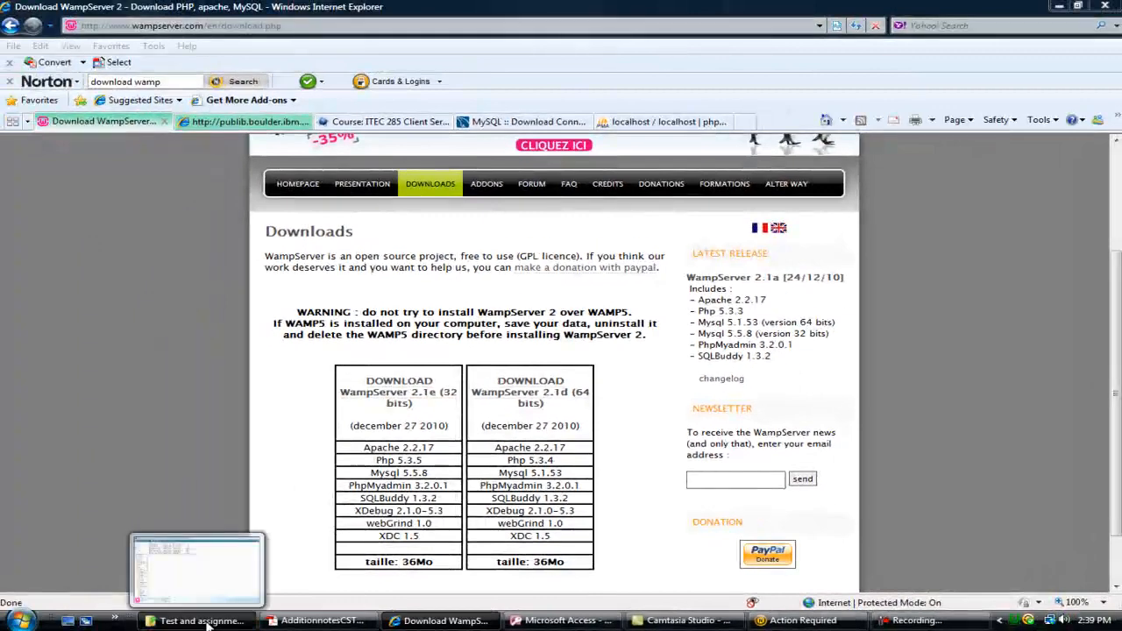
pyautogui.click(157, 620)
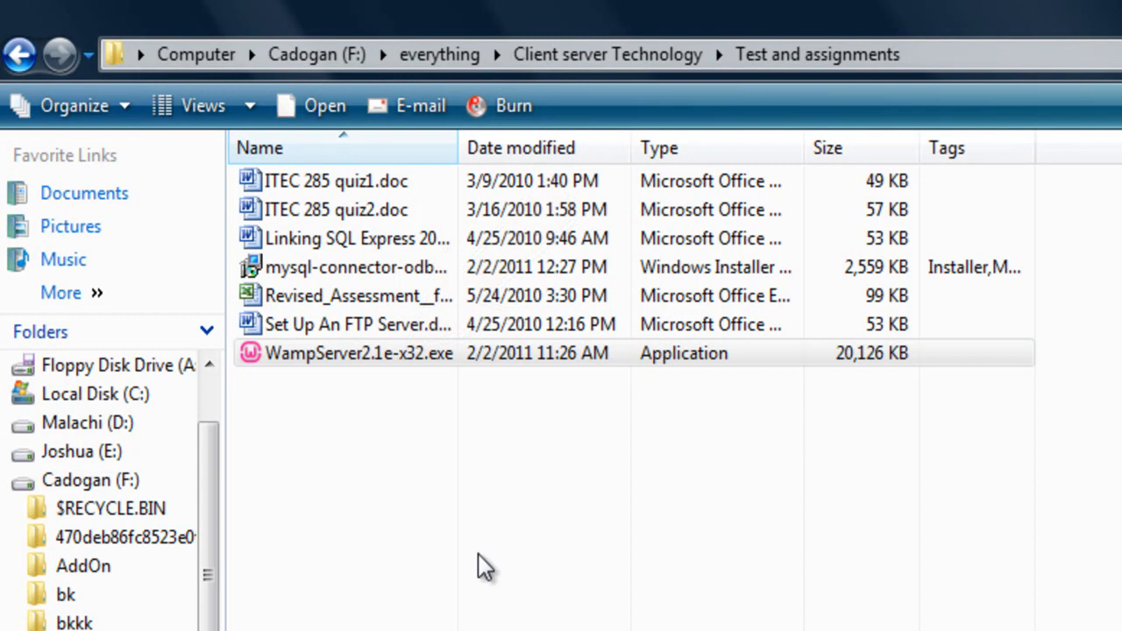
pyautogui.moveTo(379, 359)
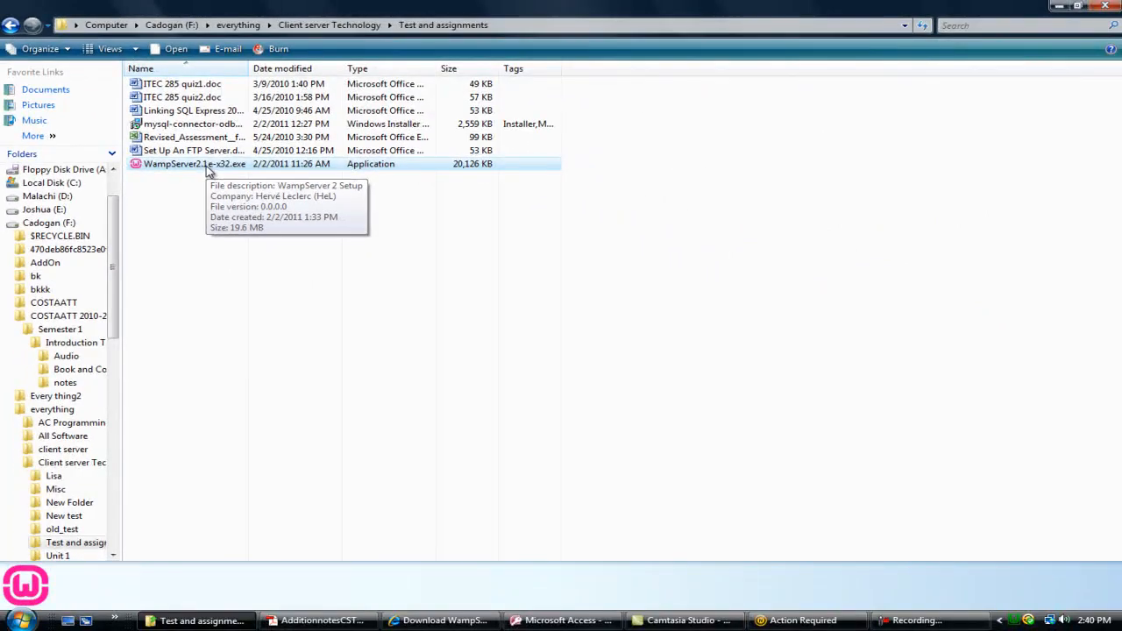
# Step: Look through WampServer's language options and put the server online
pyautogui.rightClick(1013, 619)
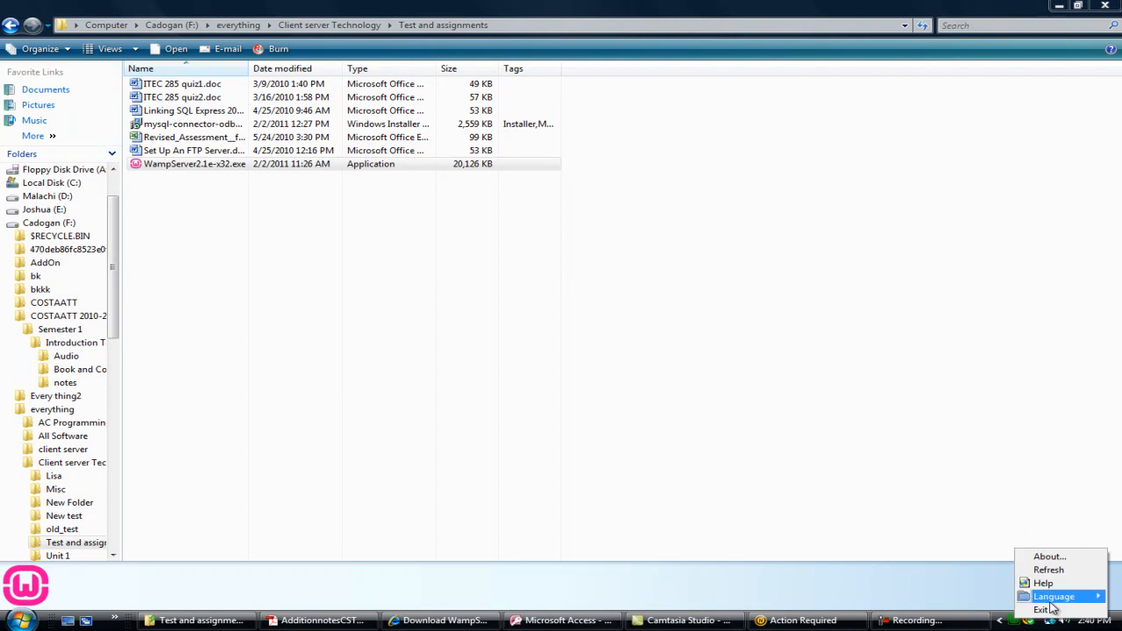
pyautogui.moveTo(1056, 603)
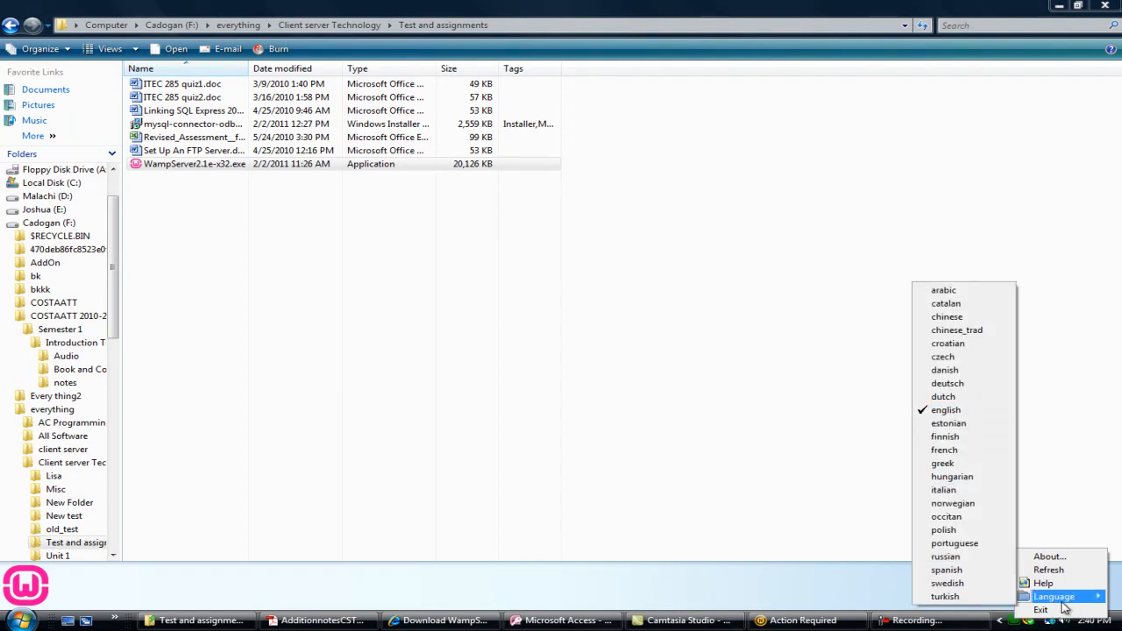
pyautogui.click(1015, 621)
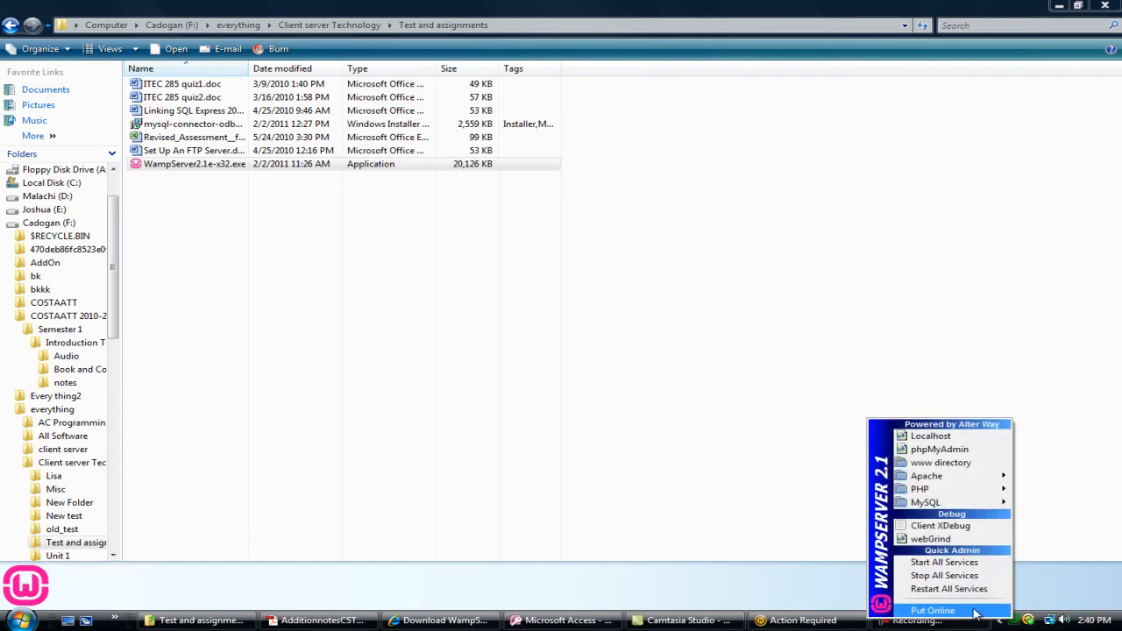
pyautogui.click(939, 612)
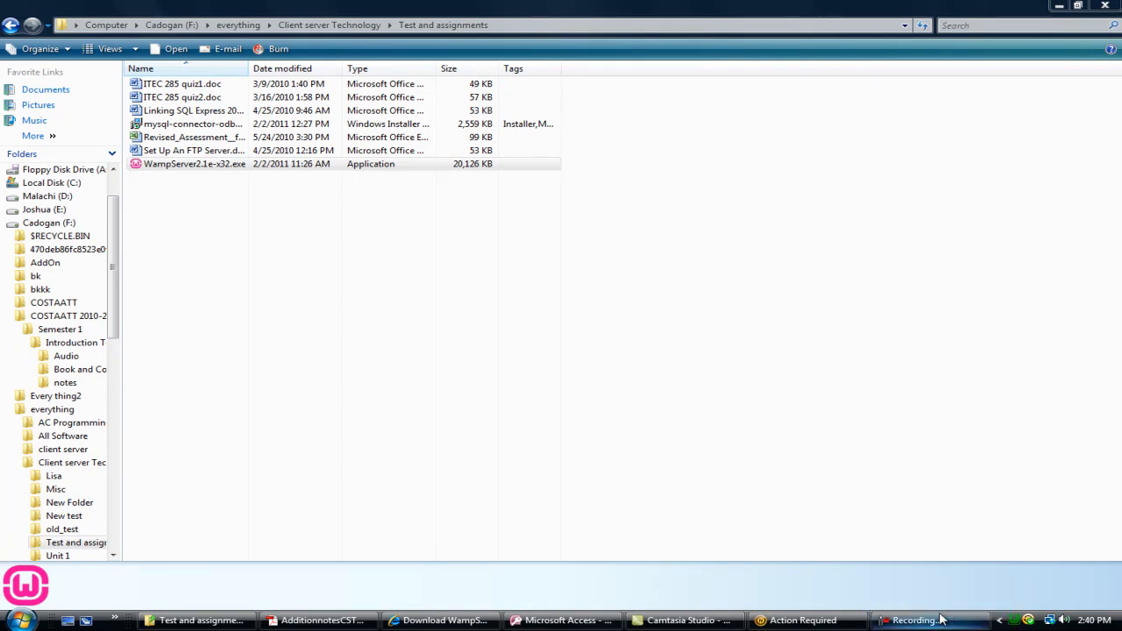
pyautogui.click(1016, 624)
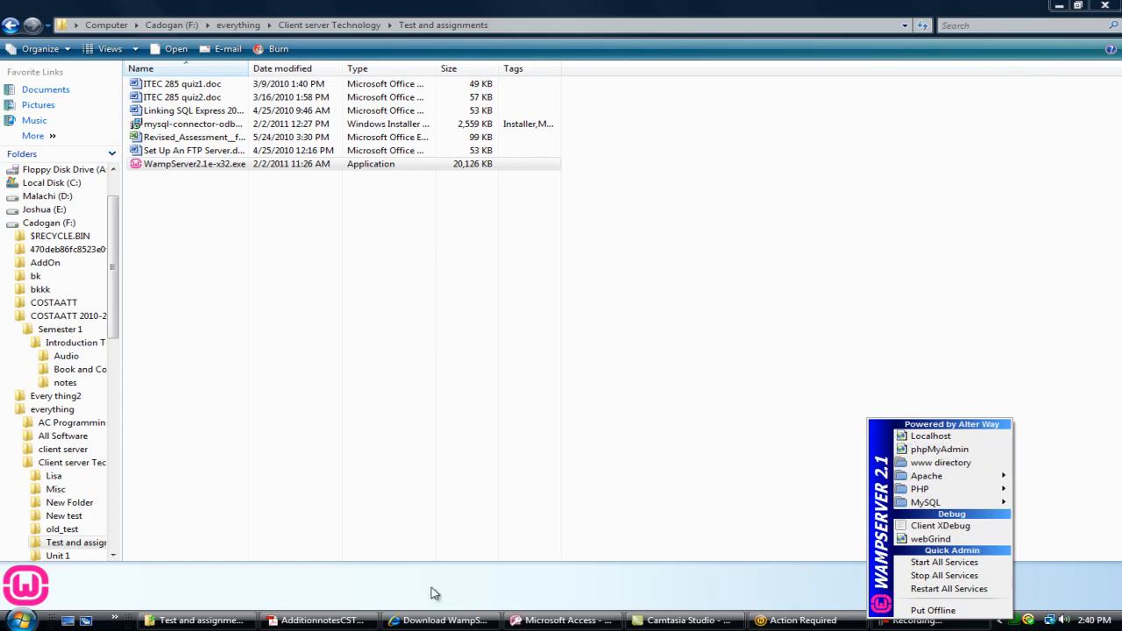
# Step: Switch to phpMyAdmin in Internet Explorer and create a new database named Client Server
pyautogui.click(441, 620)
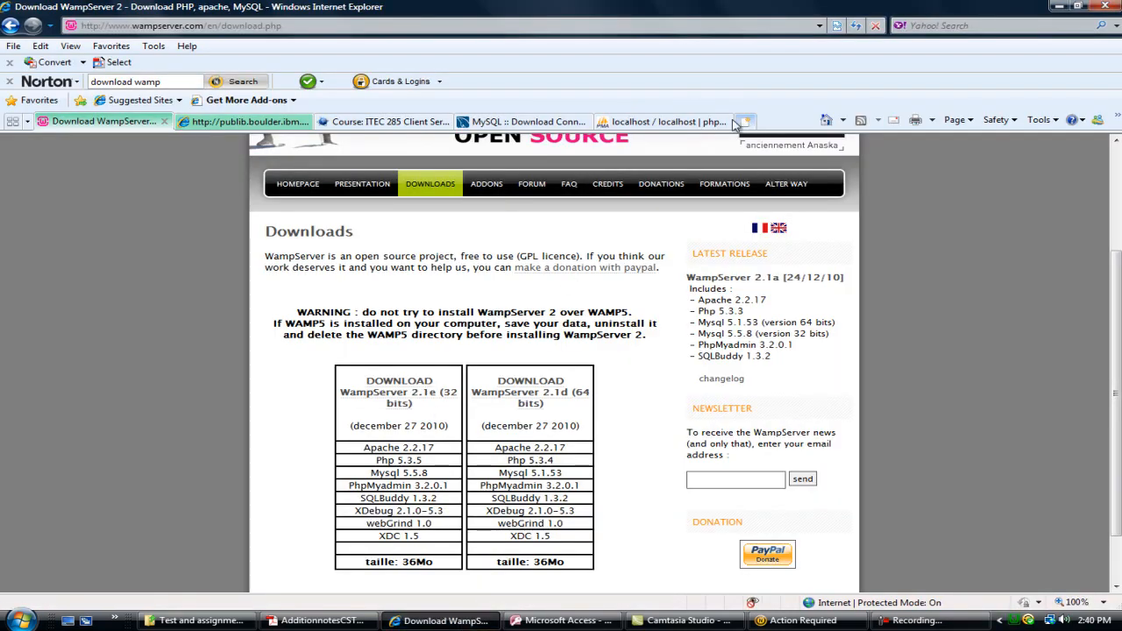
pyautogui.click(701, 122)
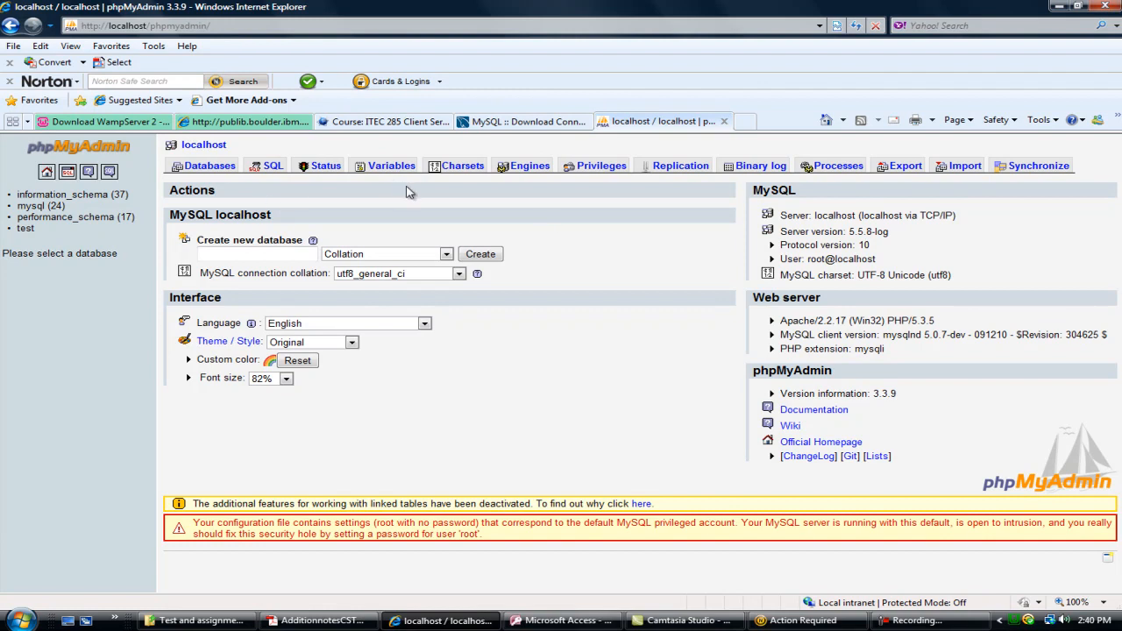
pyautogui.click(249, 253)
pyautogui.write('Client Server')
pyautogui.click(492, 256)
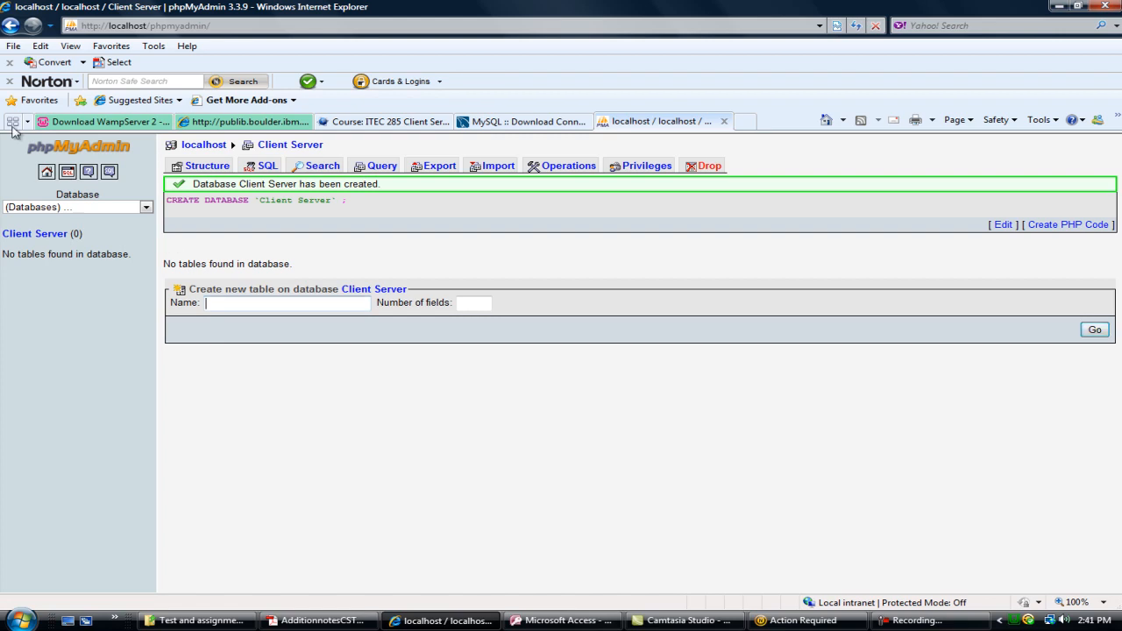
# Step: Open the test database and start a new table named Student Information with 5 fields
pyautogui.click(10, 26)
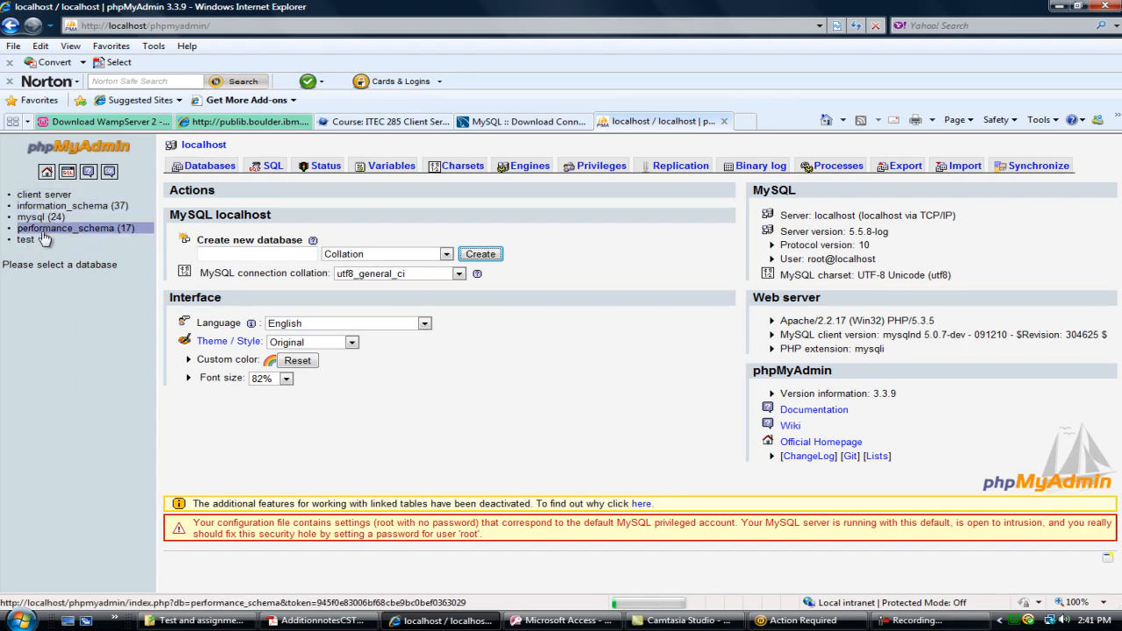
pyautogui.click(33, 241)
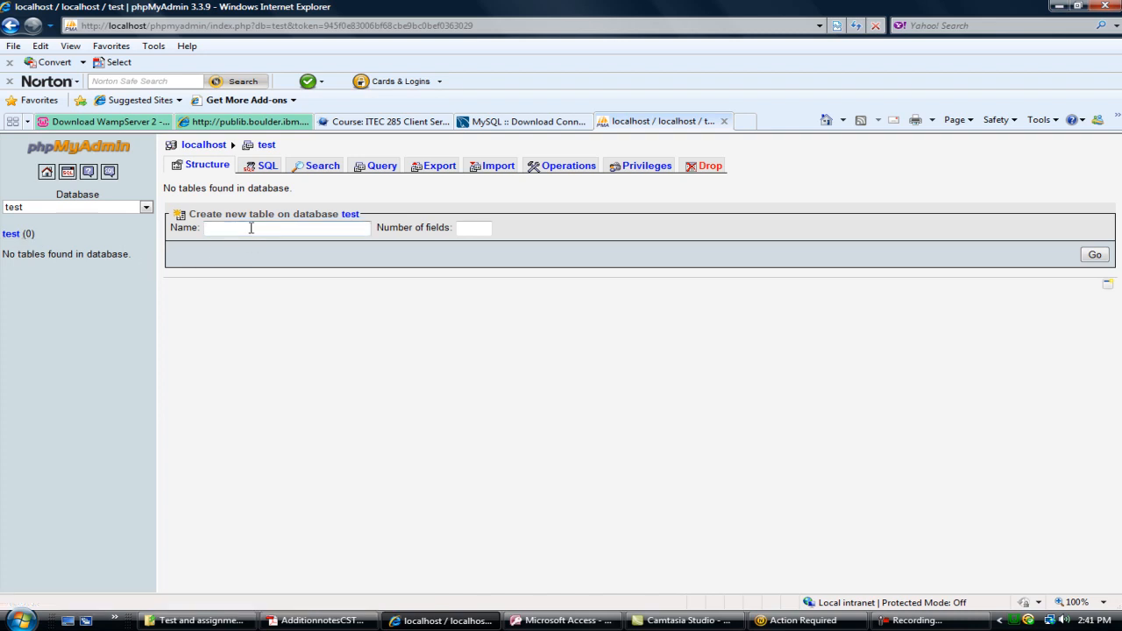
pyautogui.write('Student Information')
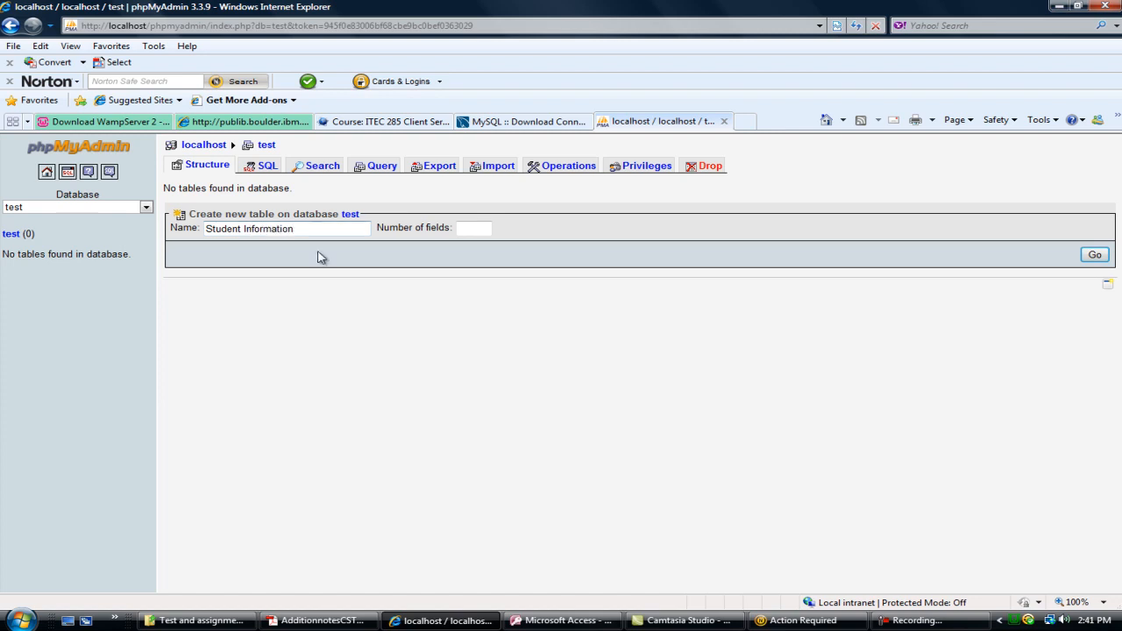
pyautogui.click(468, 228)
pyautogui.click(1093, 255)
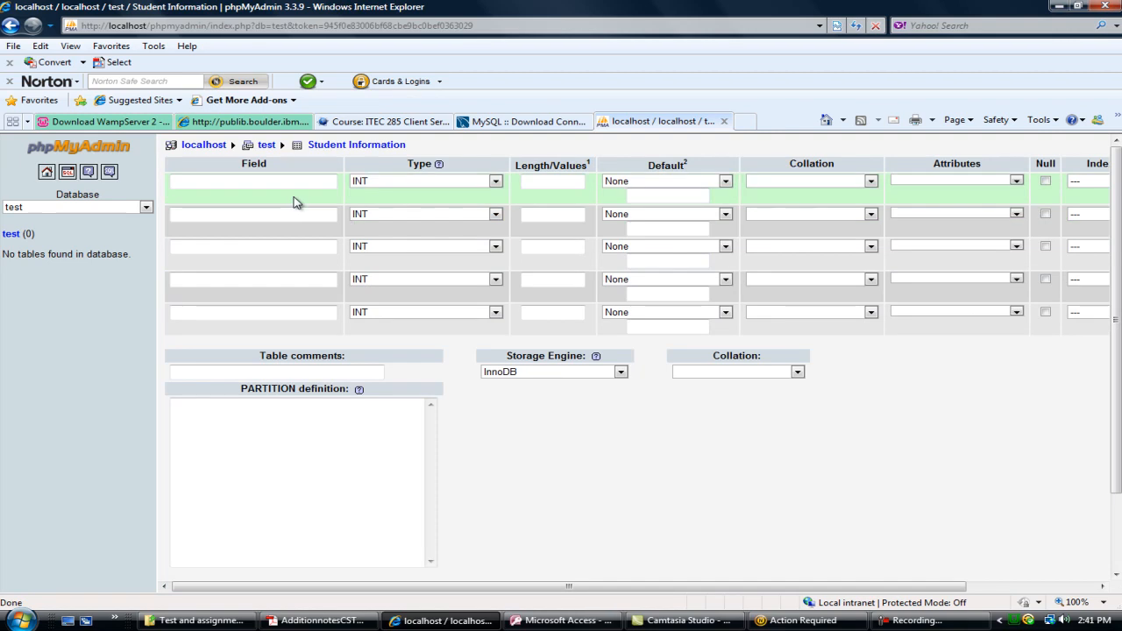
# Step: Define the first field as Student_ID with type TEXT and length 10
pyautogui.click(287, 183)
pyautogui.write('Student_')
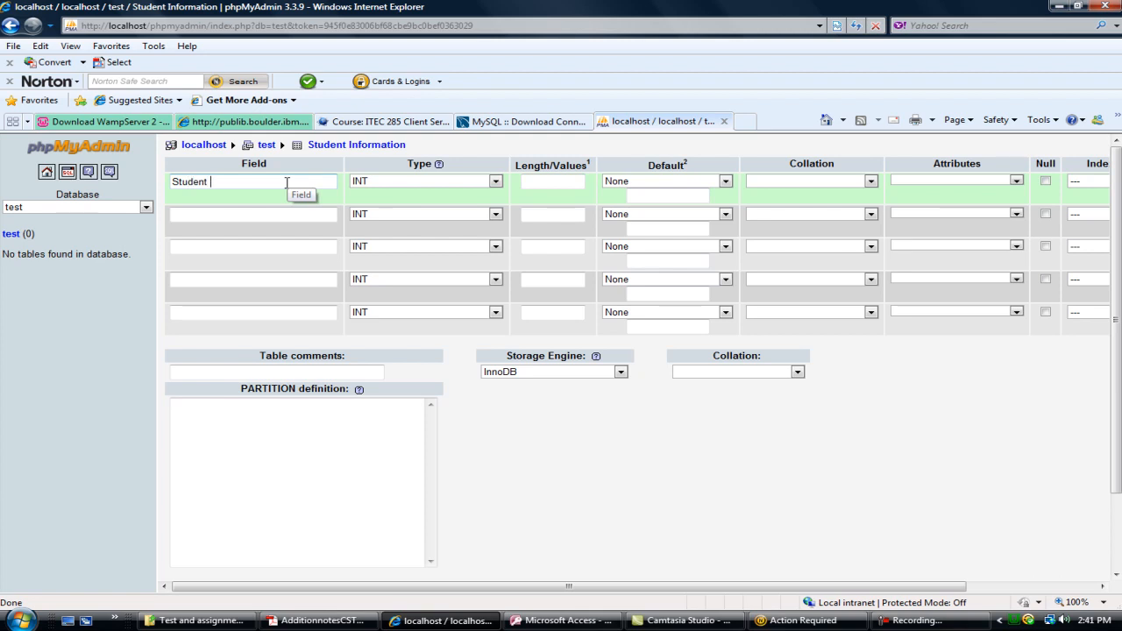
pyautogui.write(' ID')
pyautogui.click(406, 182)
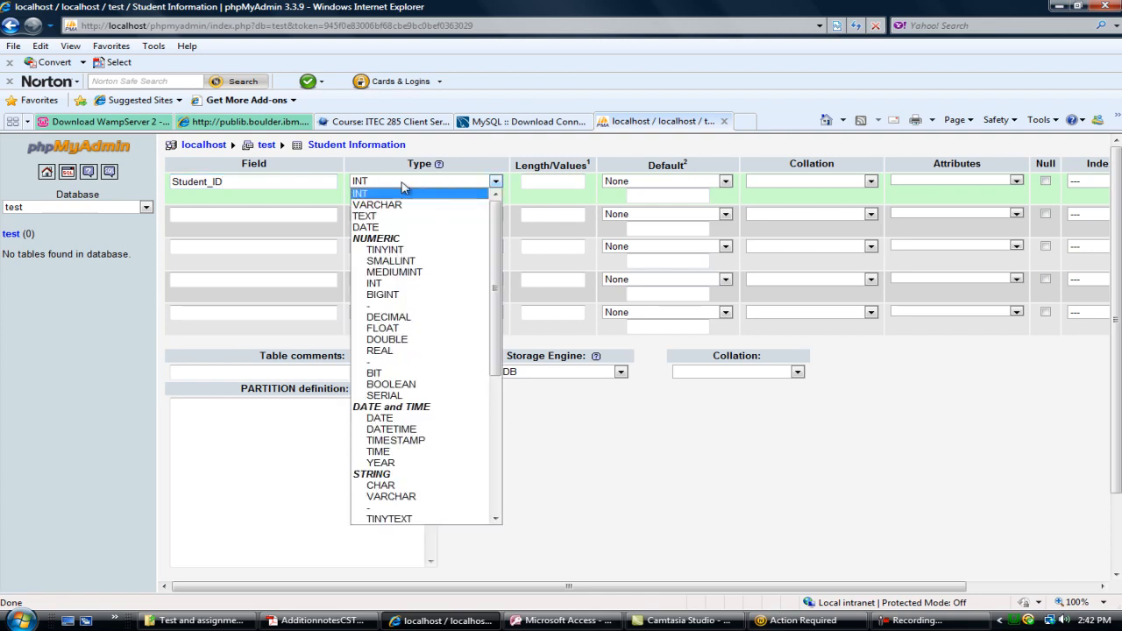
pyautogui.click(392, 216)
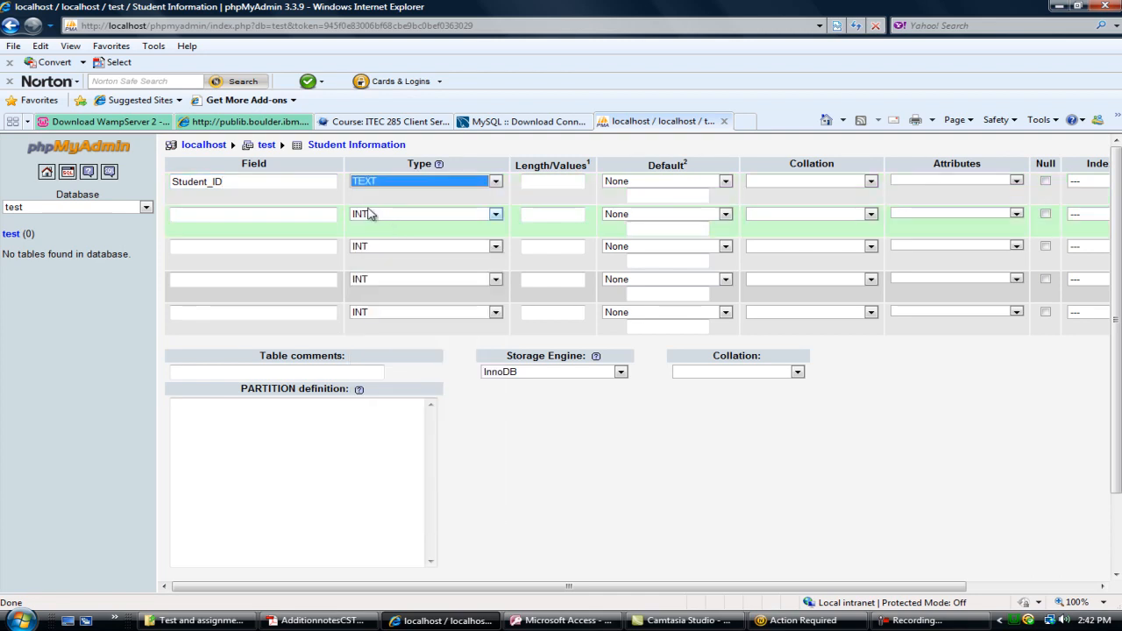
pyautogui.click(551, 183)
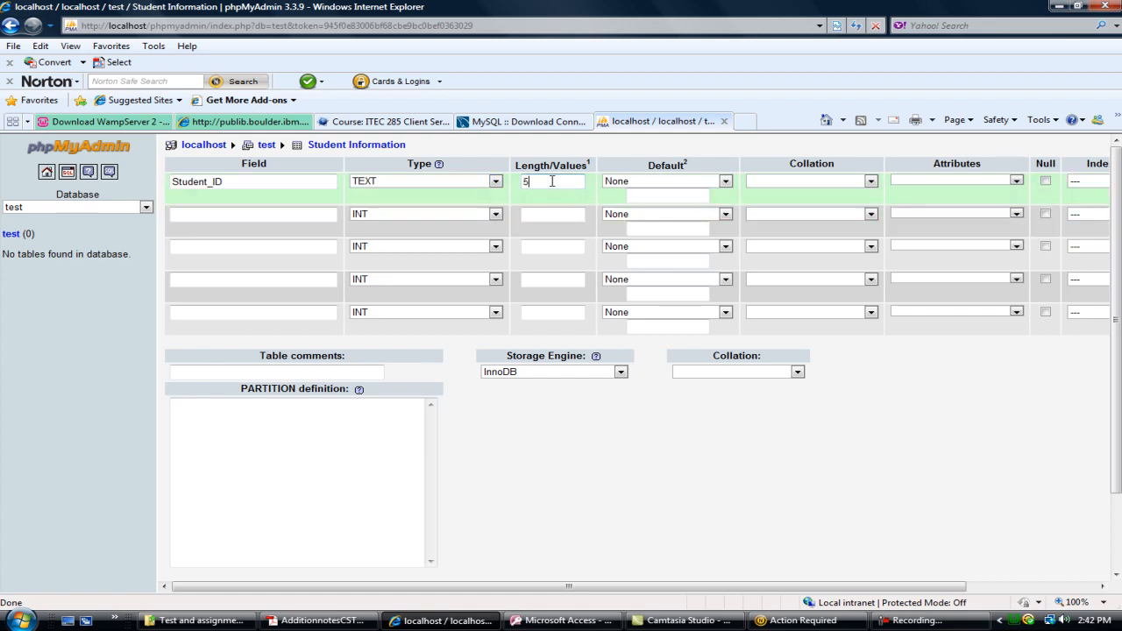
pyautogui.moveTo(552, 182); pyautogui.dragTo(516, 185)
# Step: Define the second field as Stu_Fname with type TEXT
pyautogui.click(295, 213)
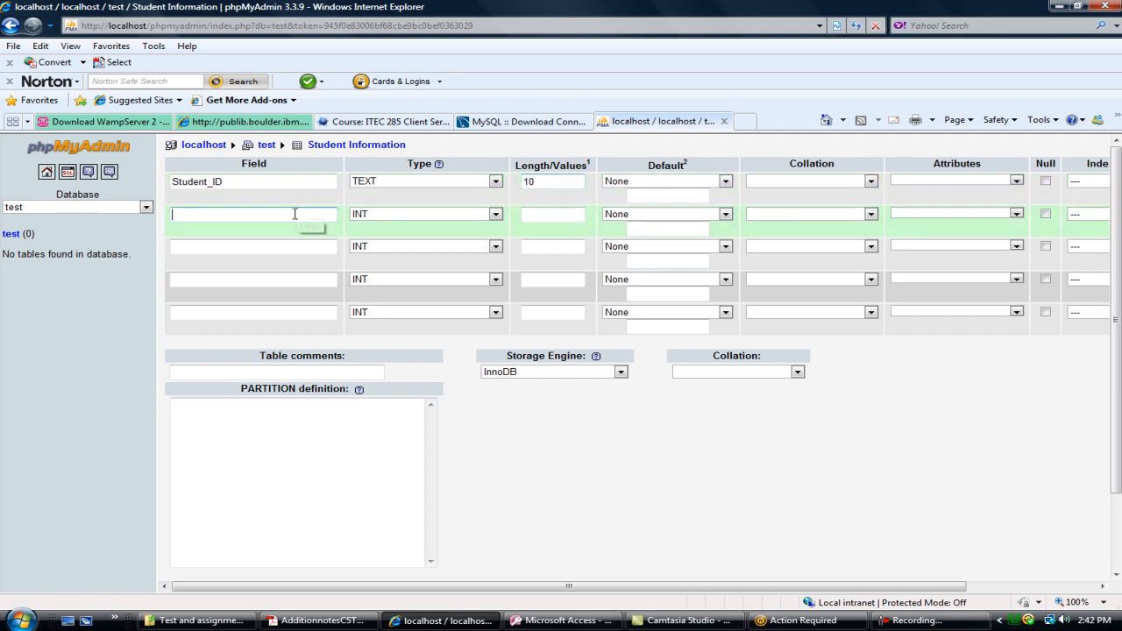
pyautogui.write('Student')
pyautogui.press('BackSpace')
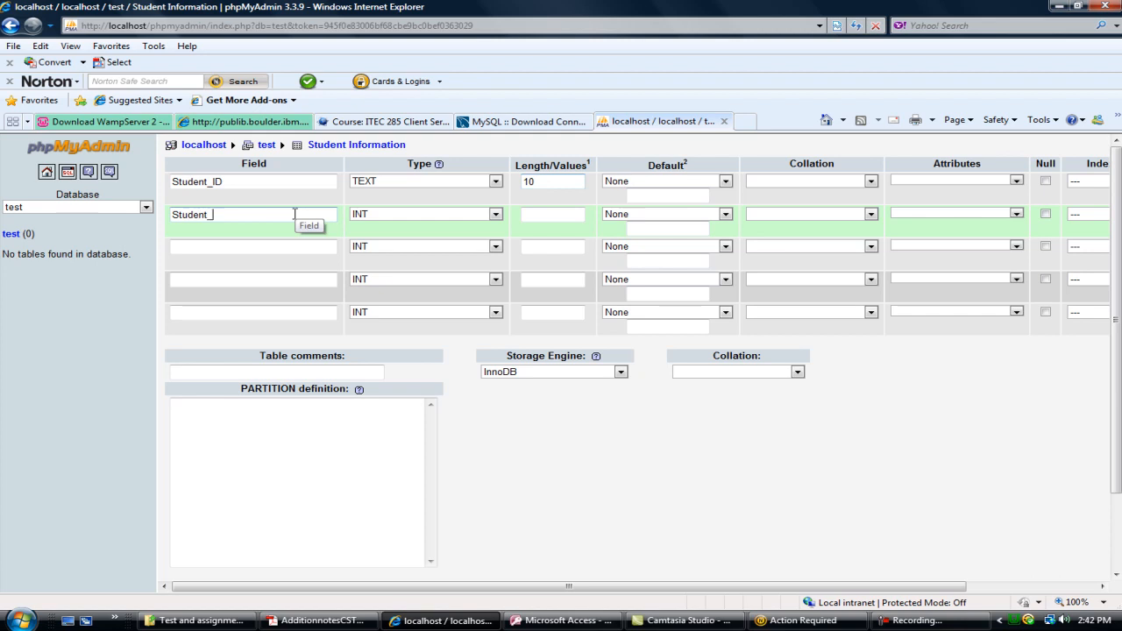
pyautogui.write('_')
pyautogui.press('BackSpace')
pyautogui.press('BackSpace')
pyautogui.press('BackSpace')
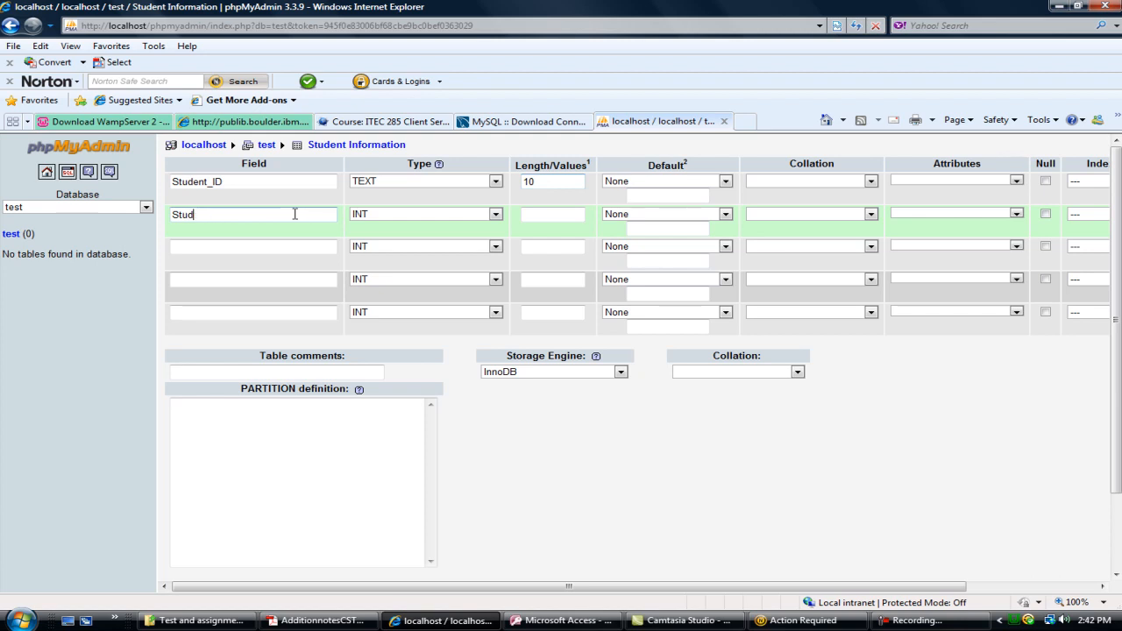
pyautogui.write('_Fname')
pyautogui.click(411, 220)
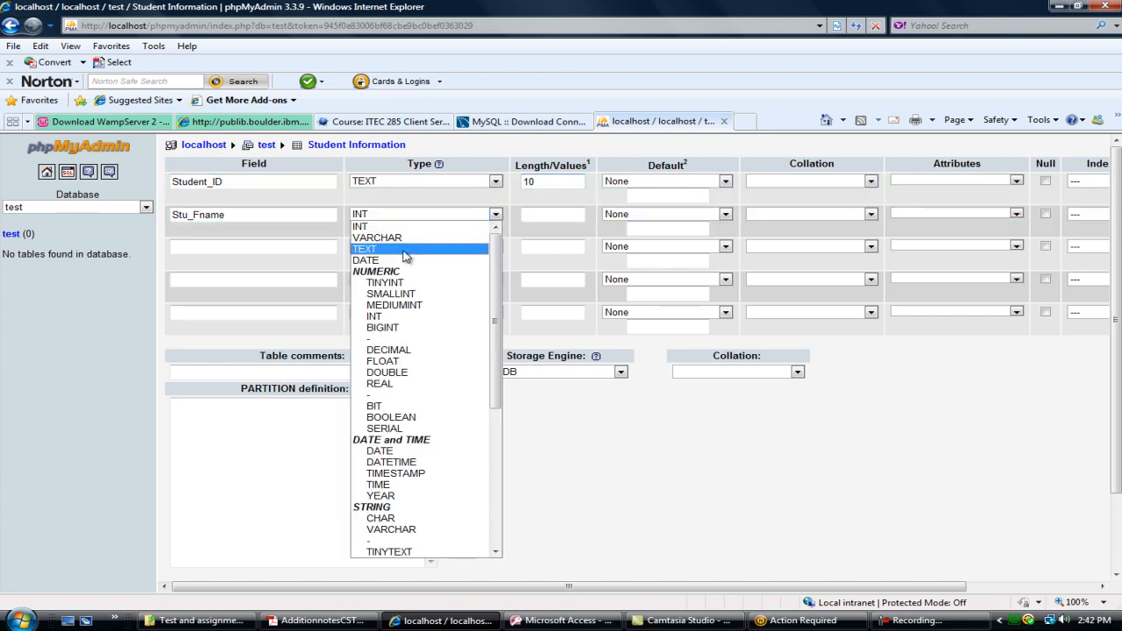
pyautogui.click(385, 249)
# Step: Define the third field as Stu_Lname with type TEXT, and reselect TEXT as the type of Student_ID
pyautogui.click(283, 249)
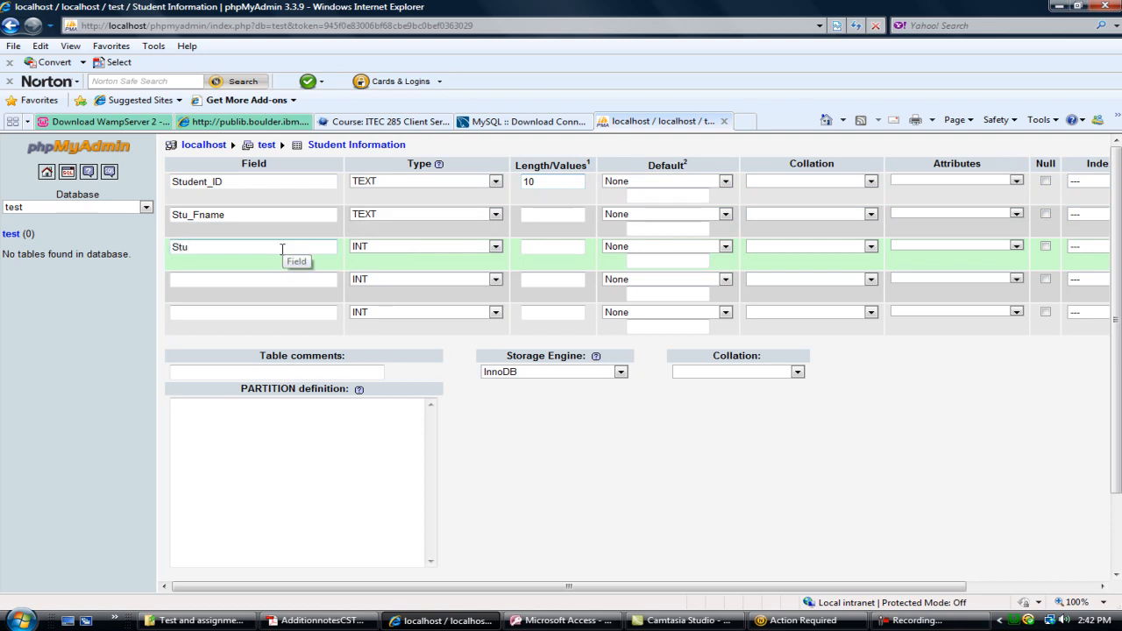
pyautogui.write('Stu_Lnm')
pyautogui.press('BackSpace')
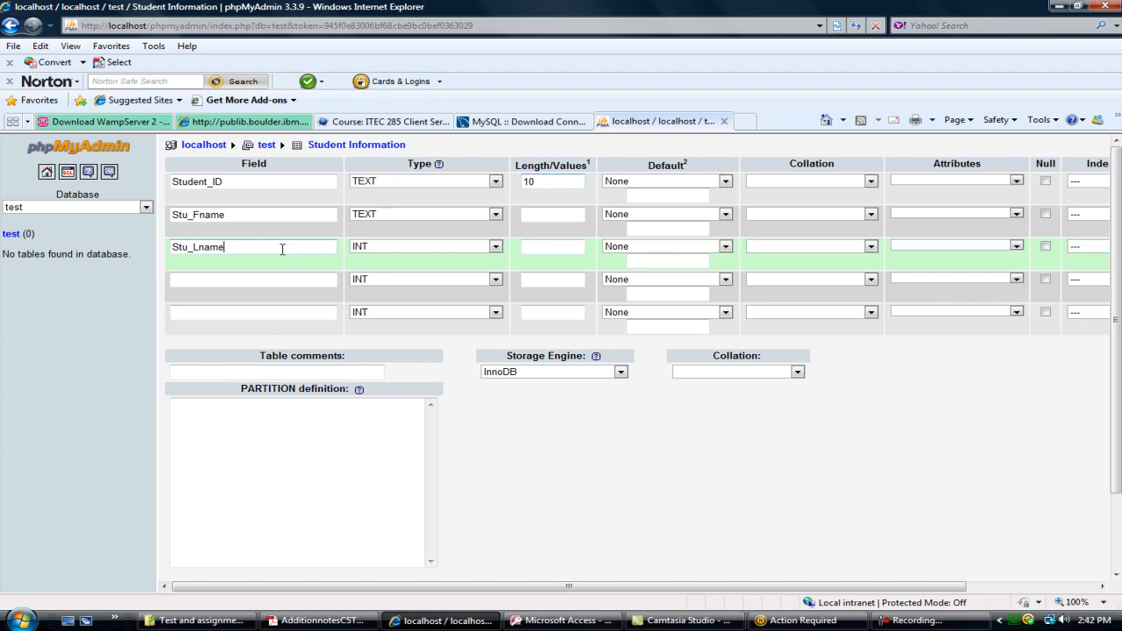
pyautogui.click(388, 248)
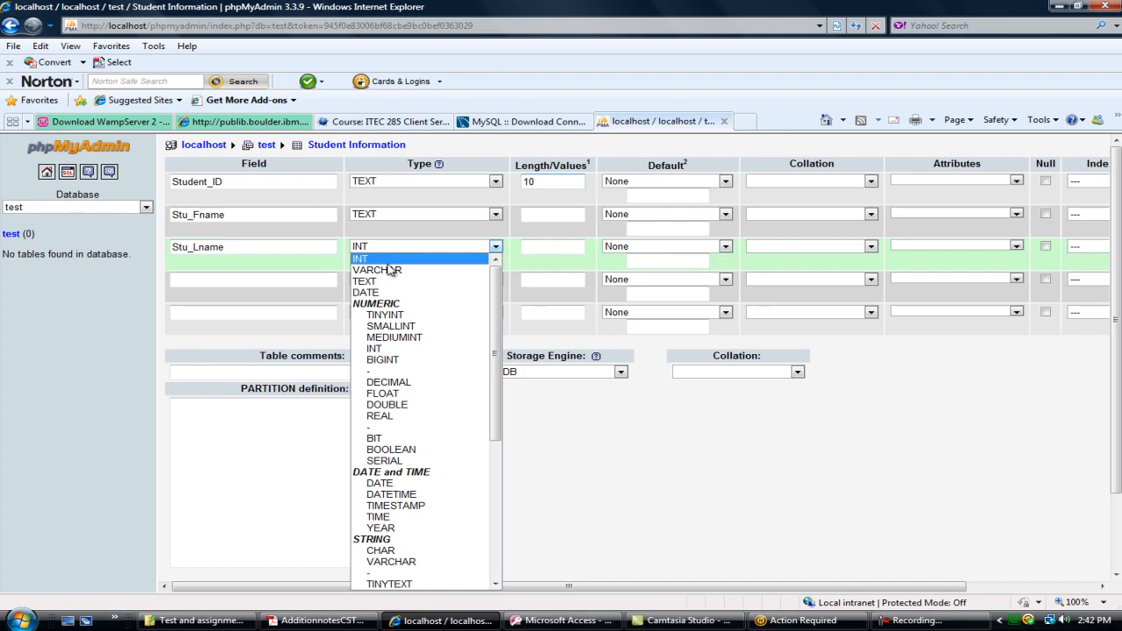
pyautogui.click(390, 281)
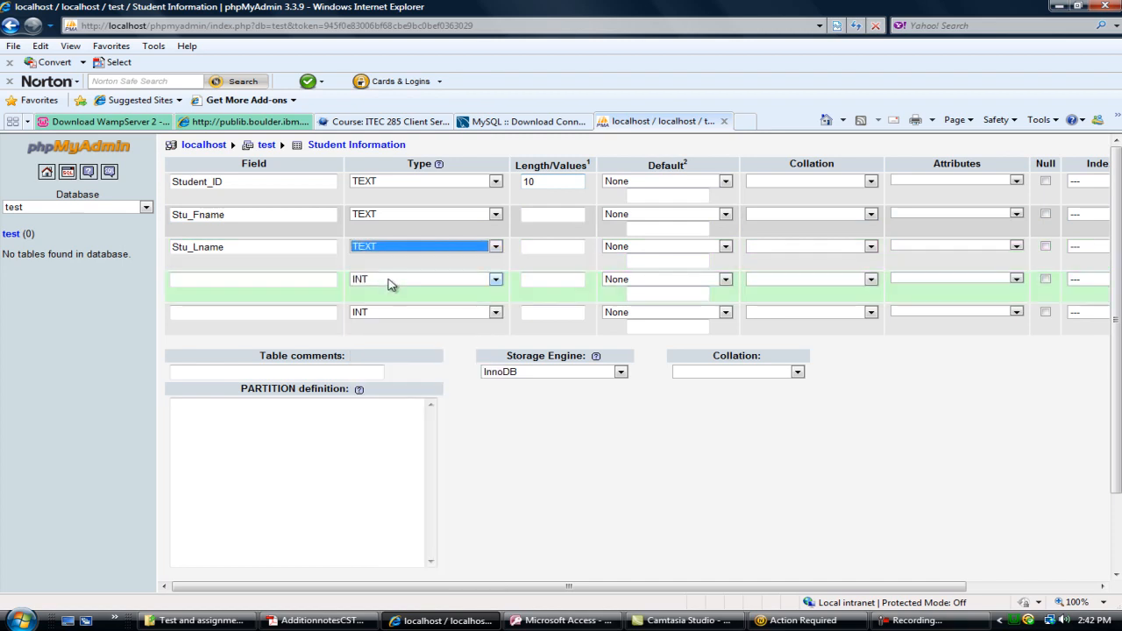
pyautogui.click(495, 180)
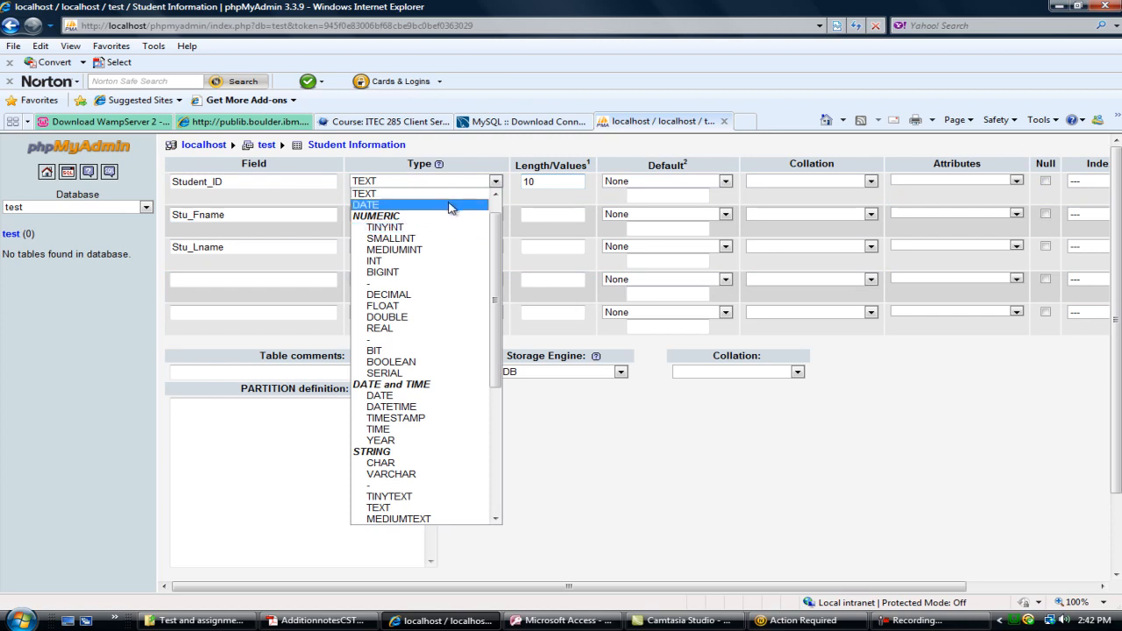
pyautogui.click(372, 194)
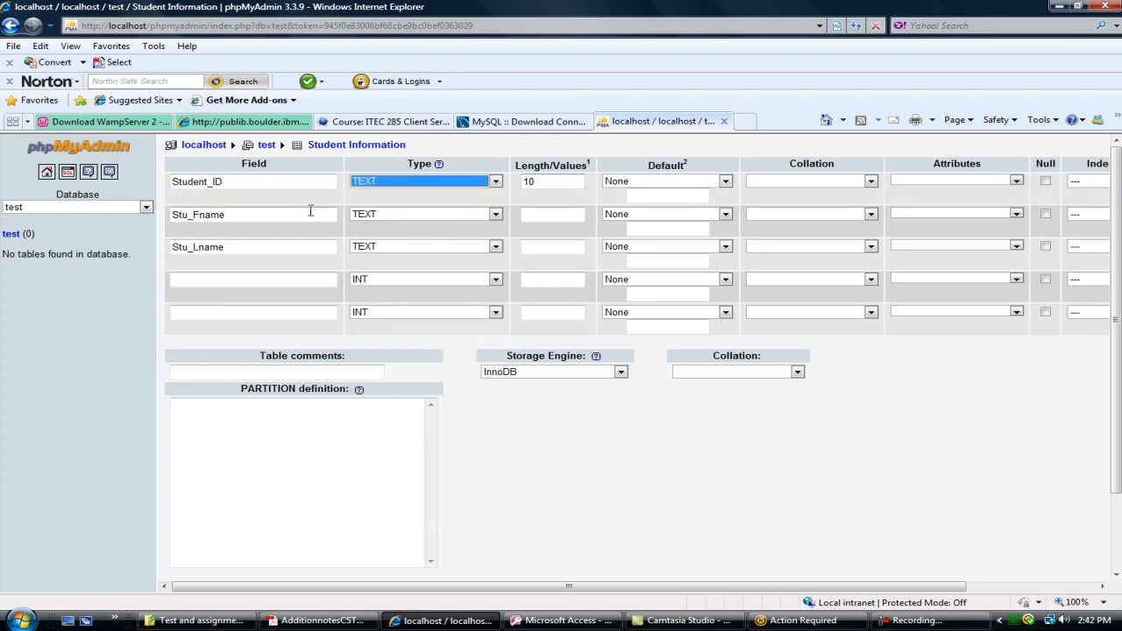
# Step: Name the fourth field Age and the fifth field Address, and set the type of Address to TEXT
pyautogui.click(237, 280)
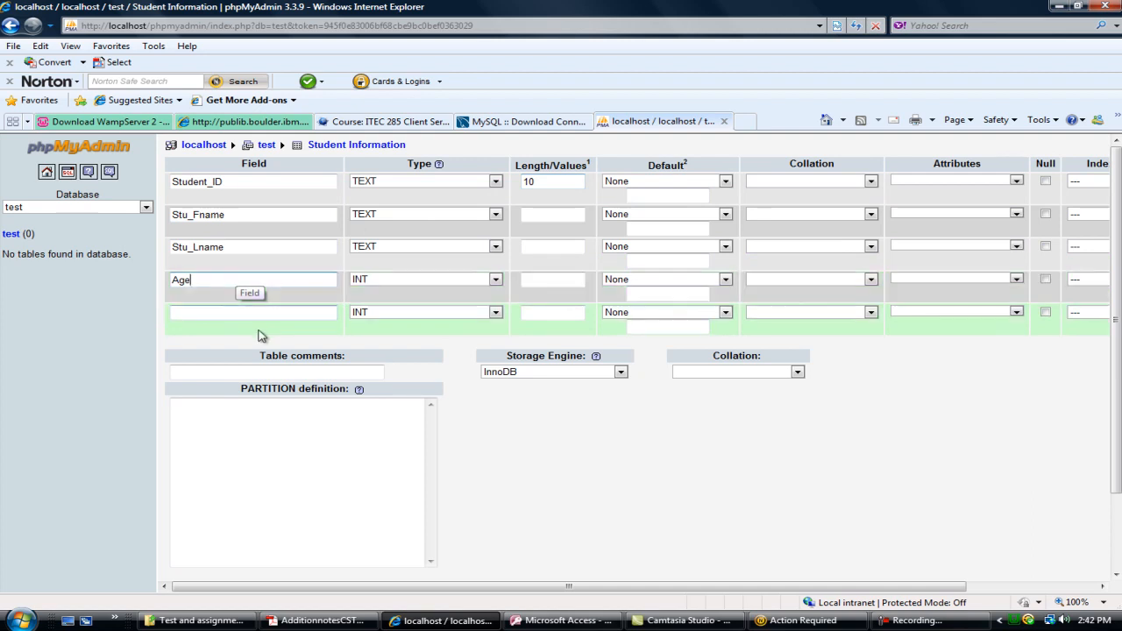
pyautogui.click(251, 313)
pyautogui.write('S')
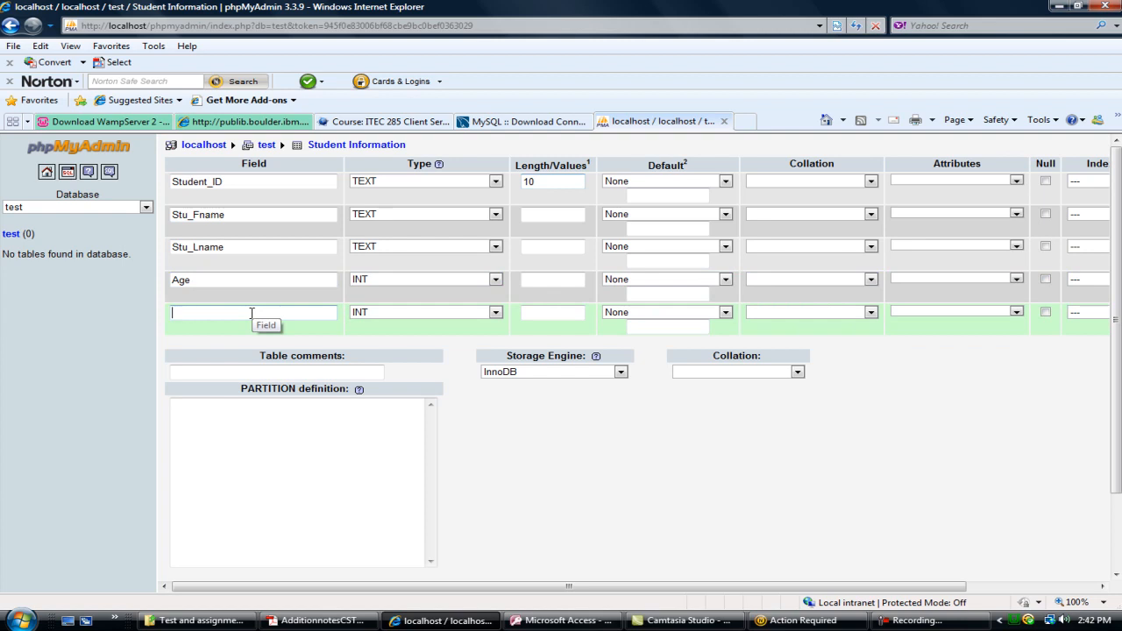
pyautogui.write('Address')
pyautogui.click(472, 315)
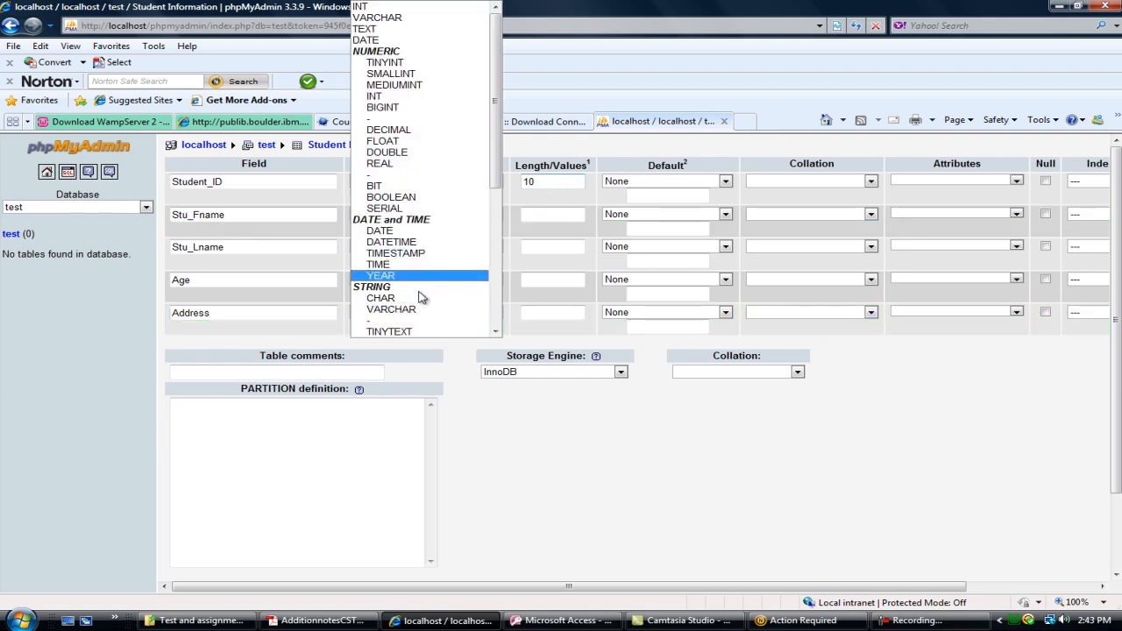
pyautogui.click(401, 29)
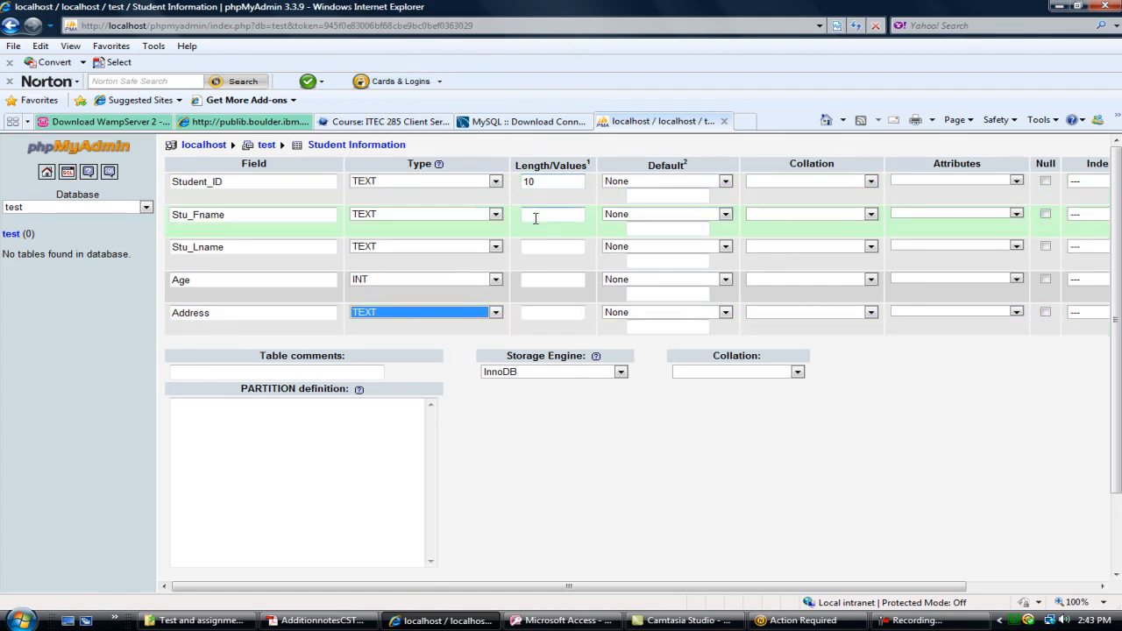
# Step: Set the field lengths to 10 for Stu_Fname, 10 for Stu_Lname, 3 for Age and 255 for Address
pyautogui.click(536, 216)
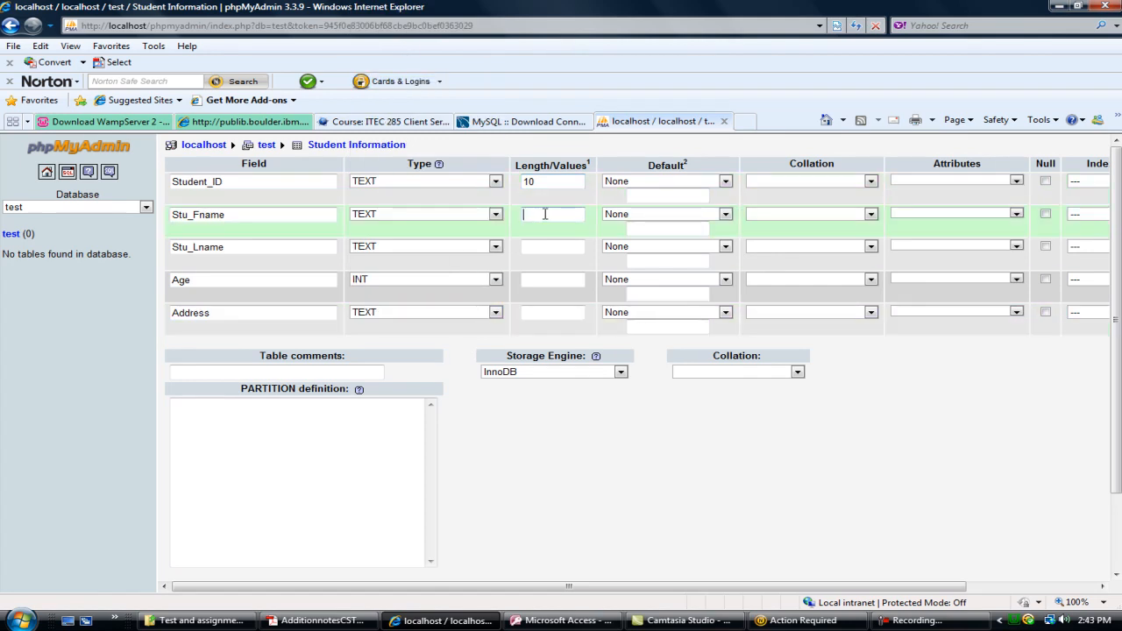
pyautogui.write('10')
pyautogui.click(551, 249)
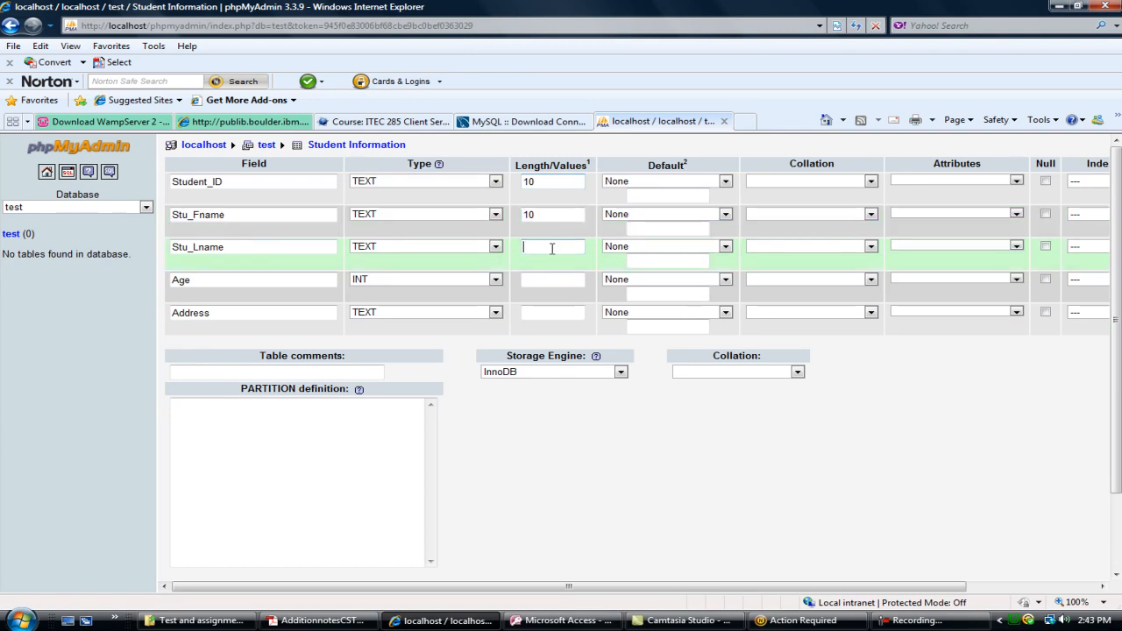
pyautogui.write('10')
pyautogui.click(544, 277)
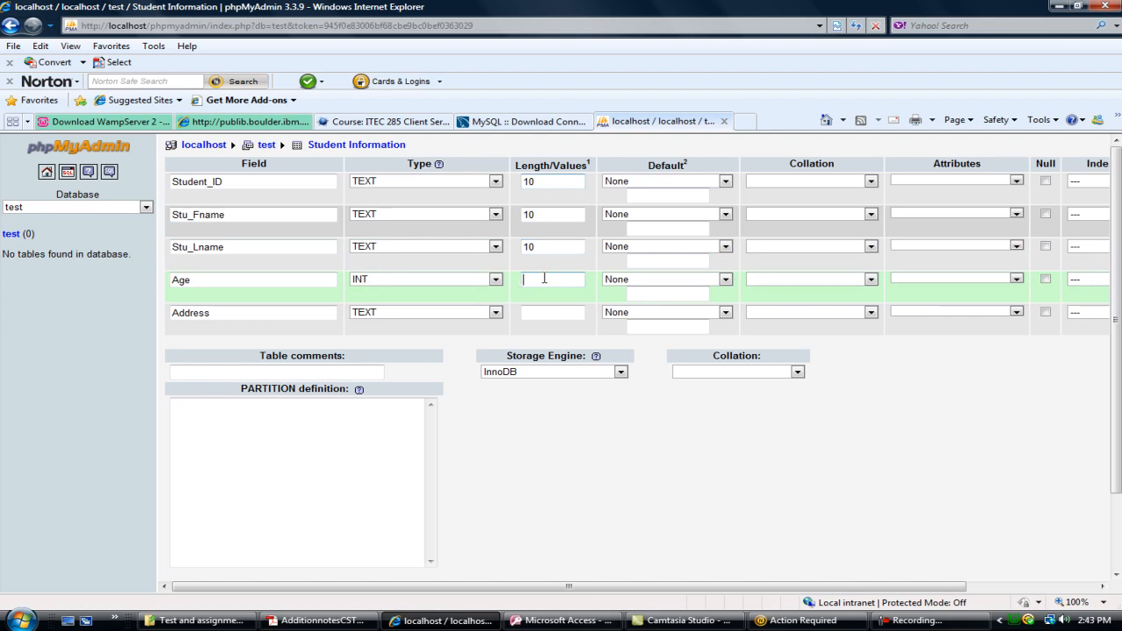
pyautogui.write('3')
pyautogui.click(541, 312)
pyautogui.write('255')
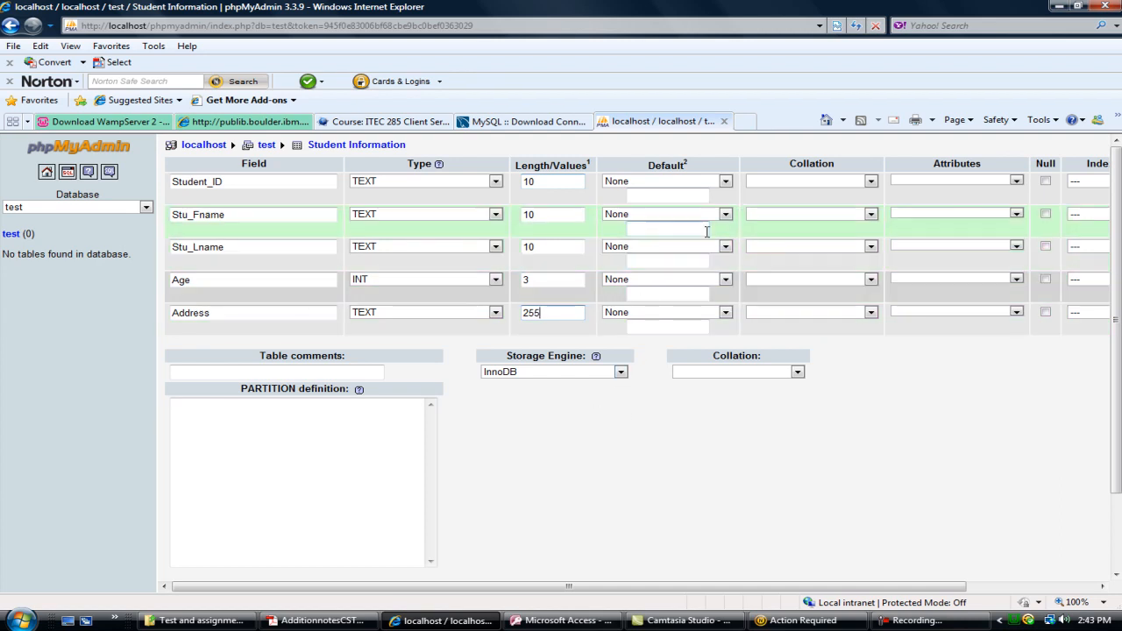
# Step: Keep None as the default for Student_ID and save the Student Information table
pyautogui.click(725, 182)
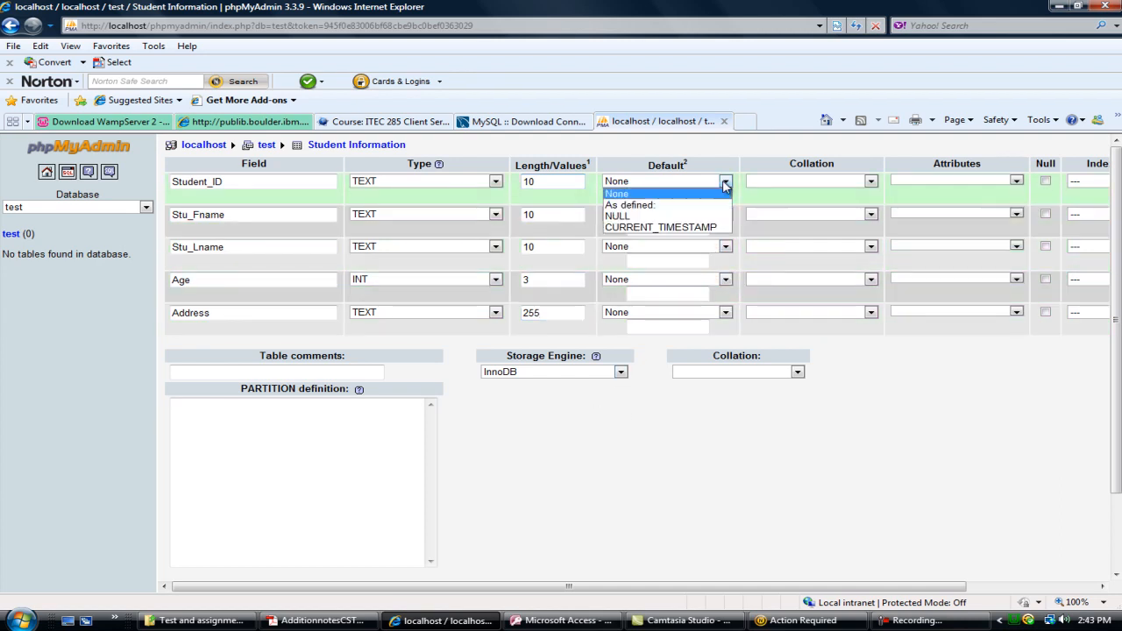
pyautogui.click(1040, 443)
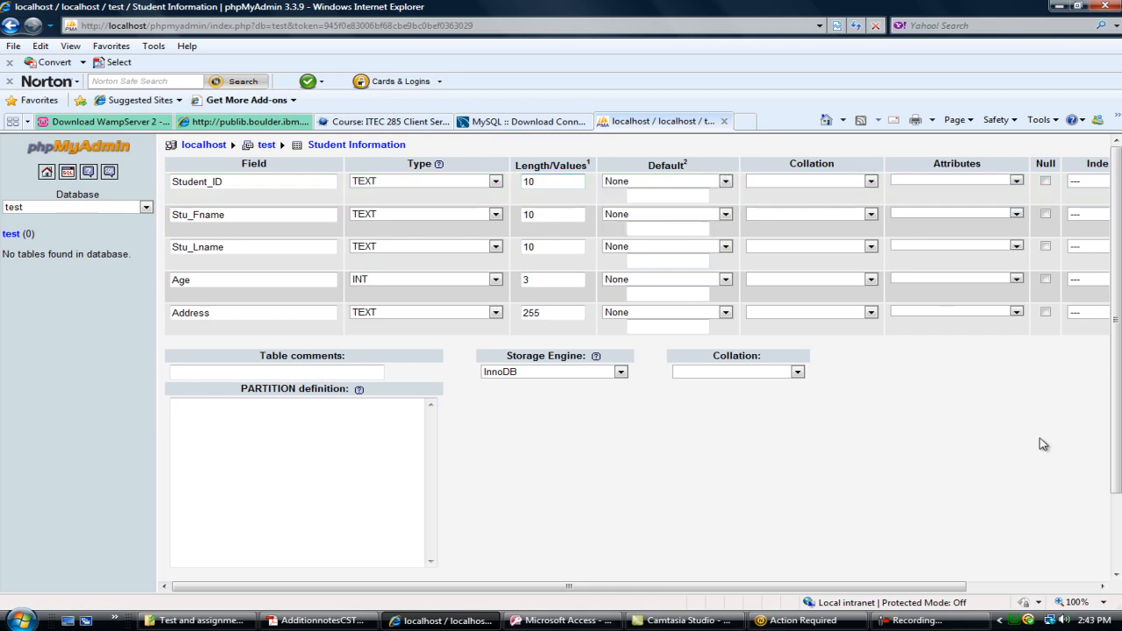
pyautogui.scroll(-1, 1034, 445)
pyautogui.scroll(-2, 1034, 445)
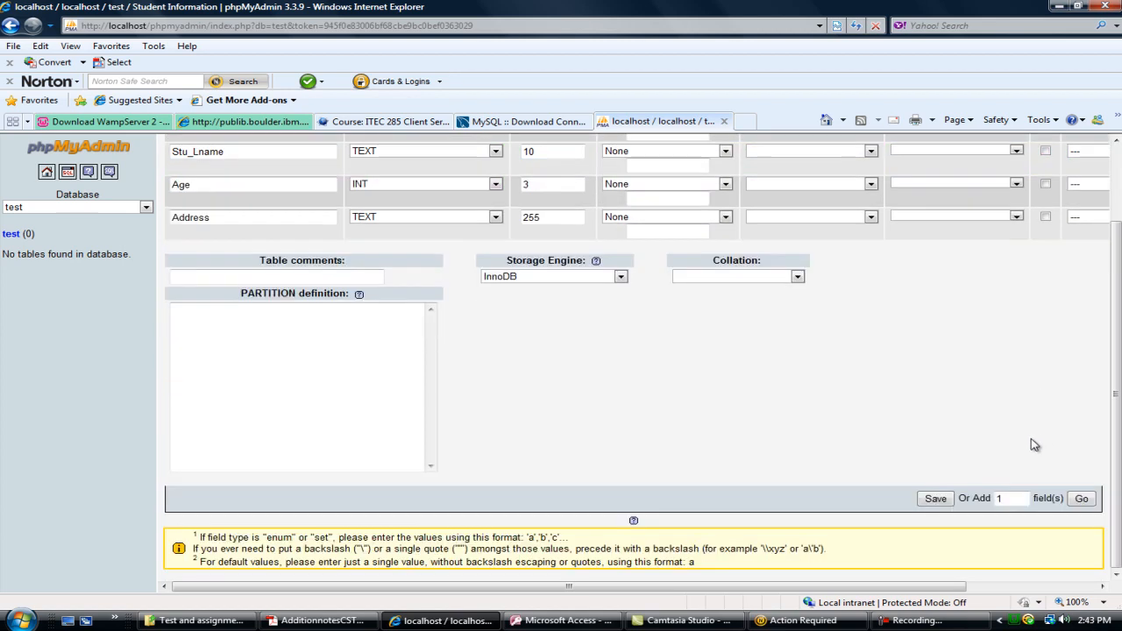
pyautogui.click(937, 499)
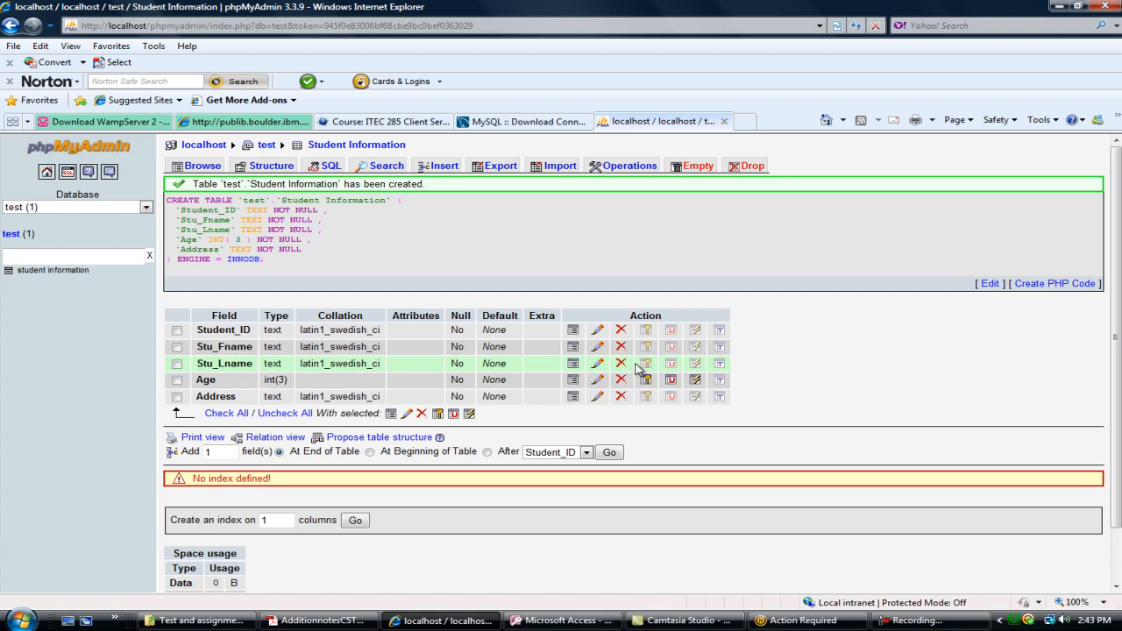
# Step: Switch to Microsoft Access and create a new blank database named CS
pyautogui.click(559, 621)
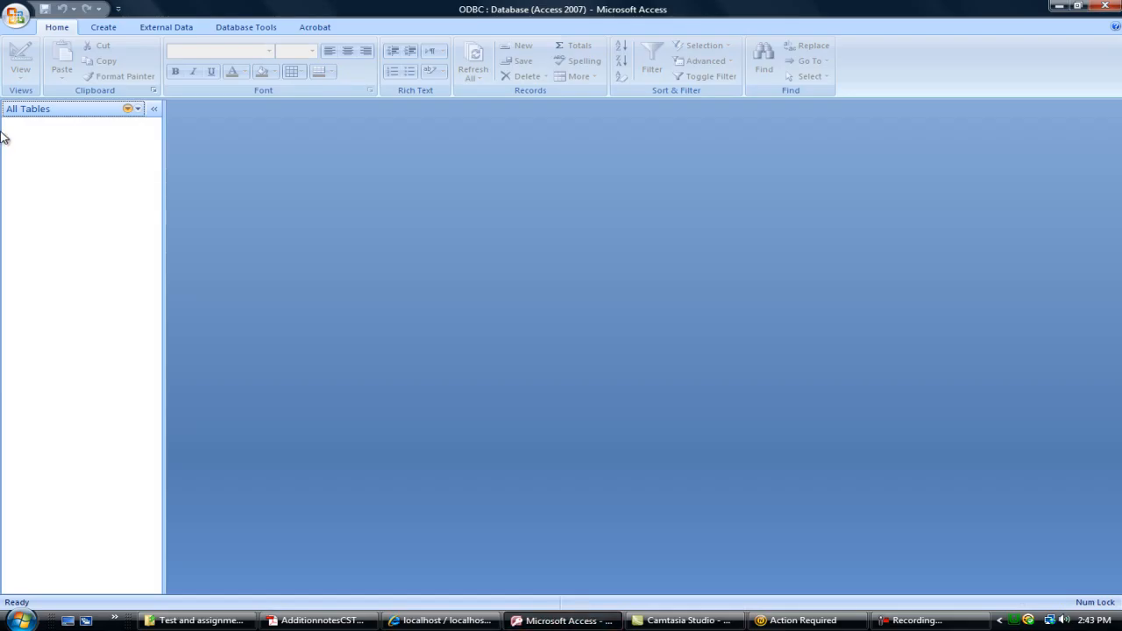
pyautogui.click(16, 21)
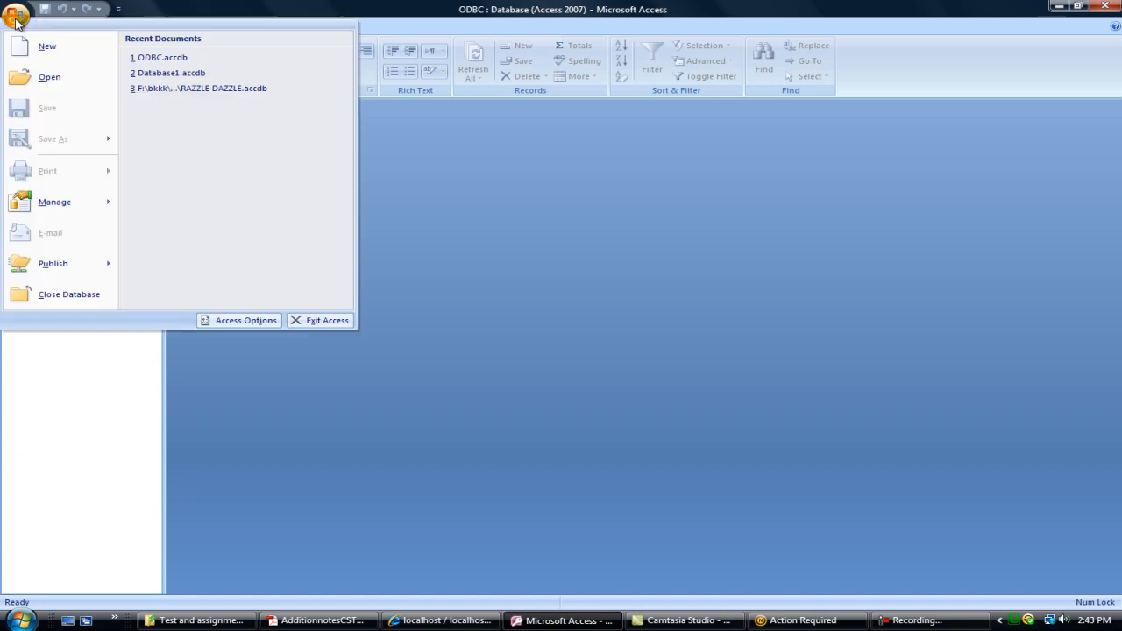
pyautogui.click(48, 49)
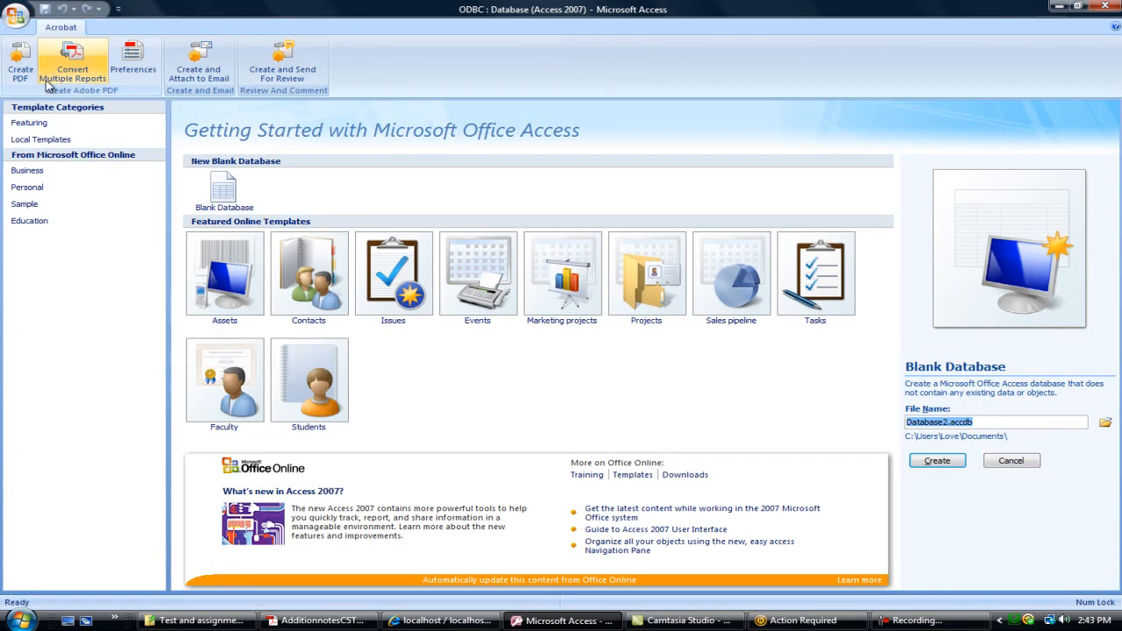
pyautogui.moveTo(979, 426); pyautogui.dragTo(897, 424)
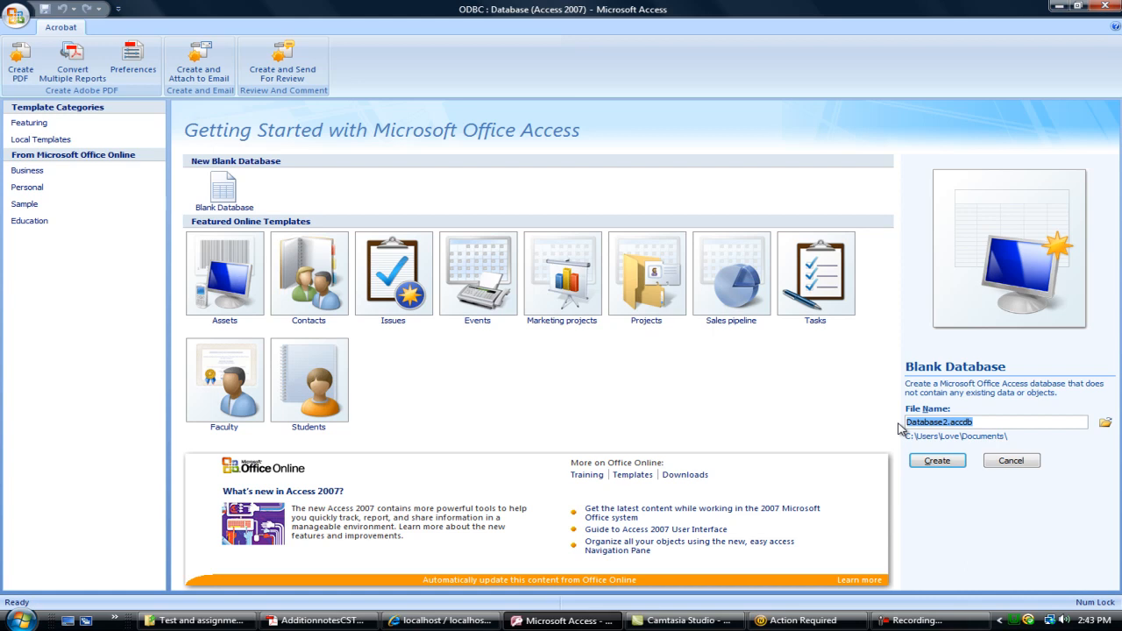
pyautogui.write('CS')
pyautogui.click(945, 464)
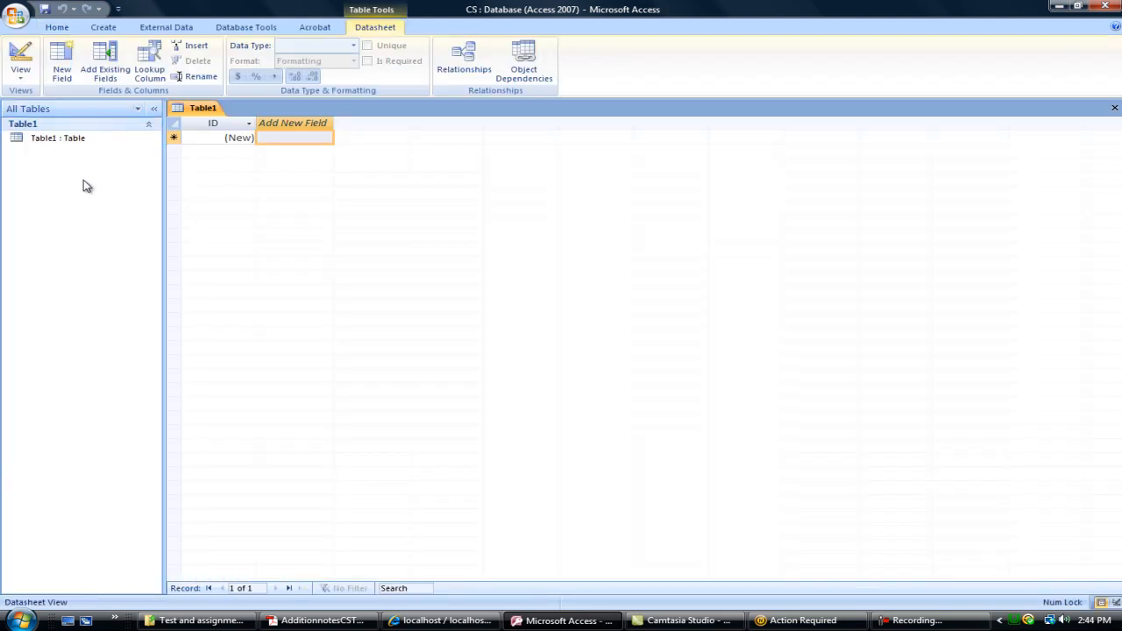
# Step: Try to delete the unsaved Table1 from the CS database, and close the table
pyautogui.click(67, 143)
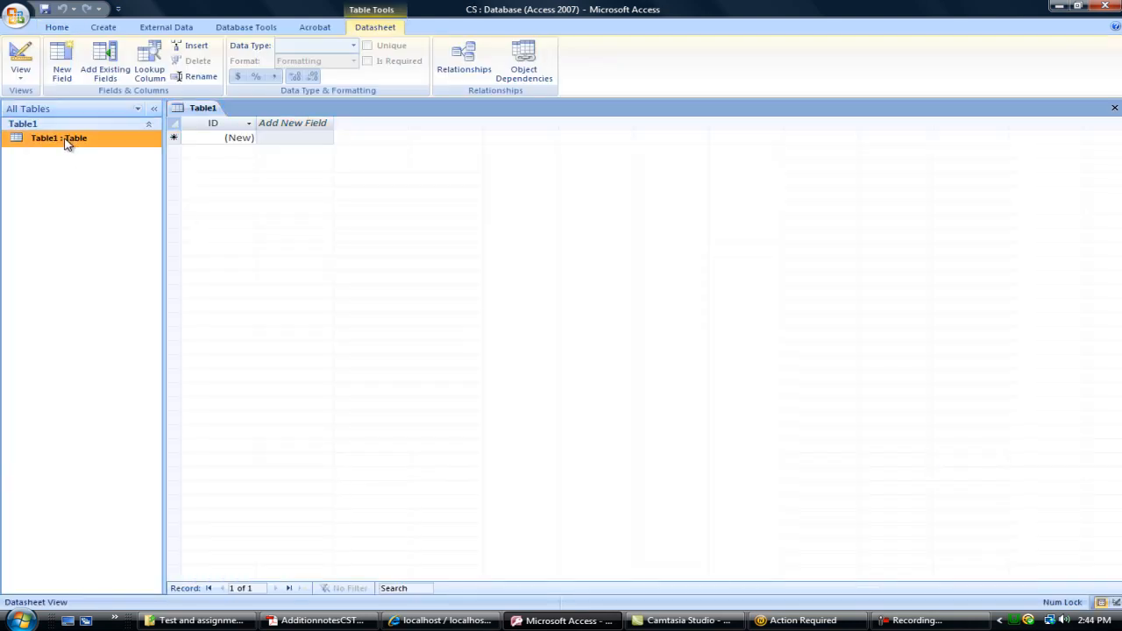
pyautogui.rightClick(66, 143)
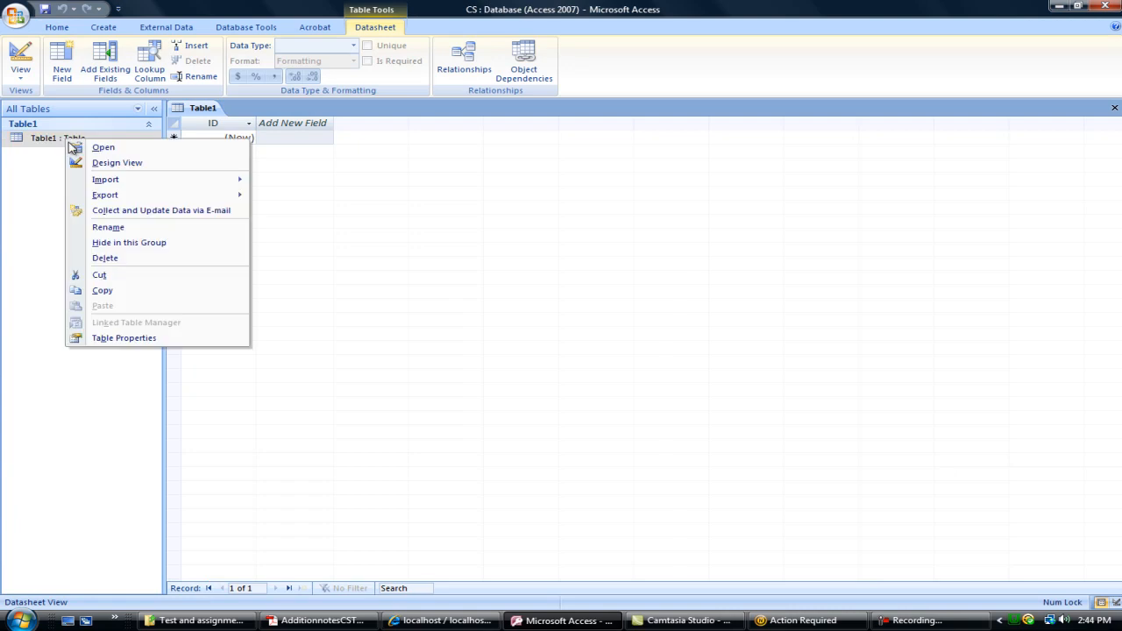
pyautogui.click(111, 256)
pyautogui.click(545, 349)
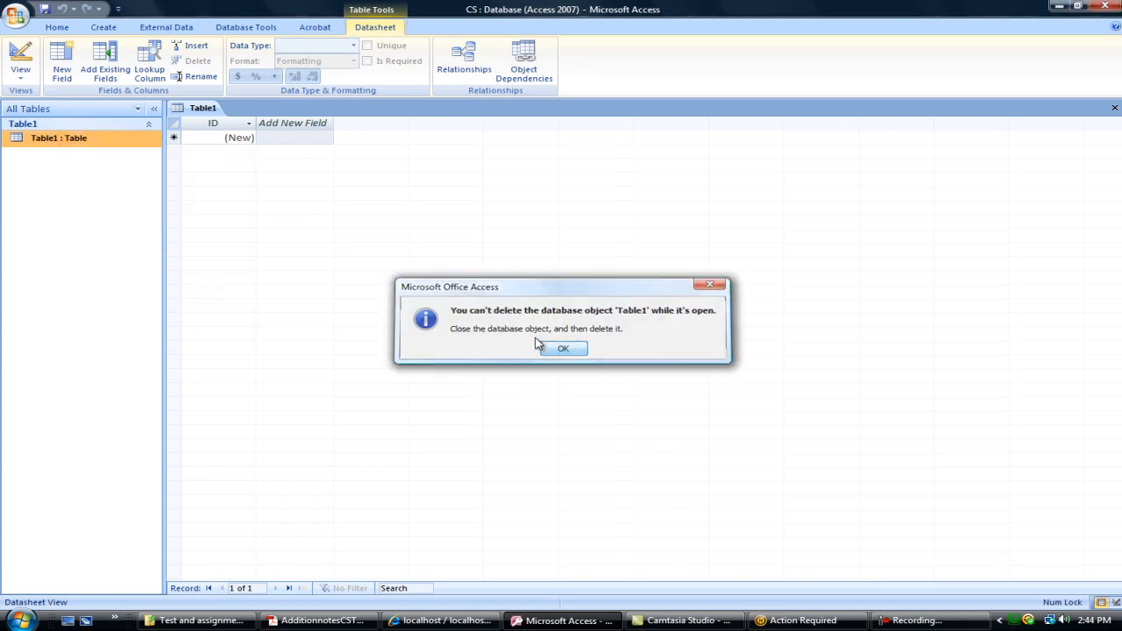
pyautogui.rightClick(211, 108)
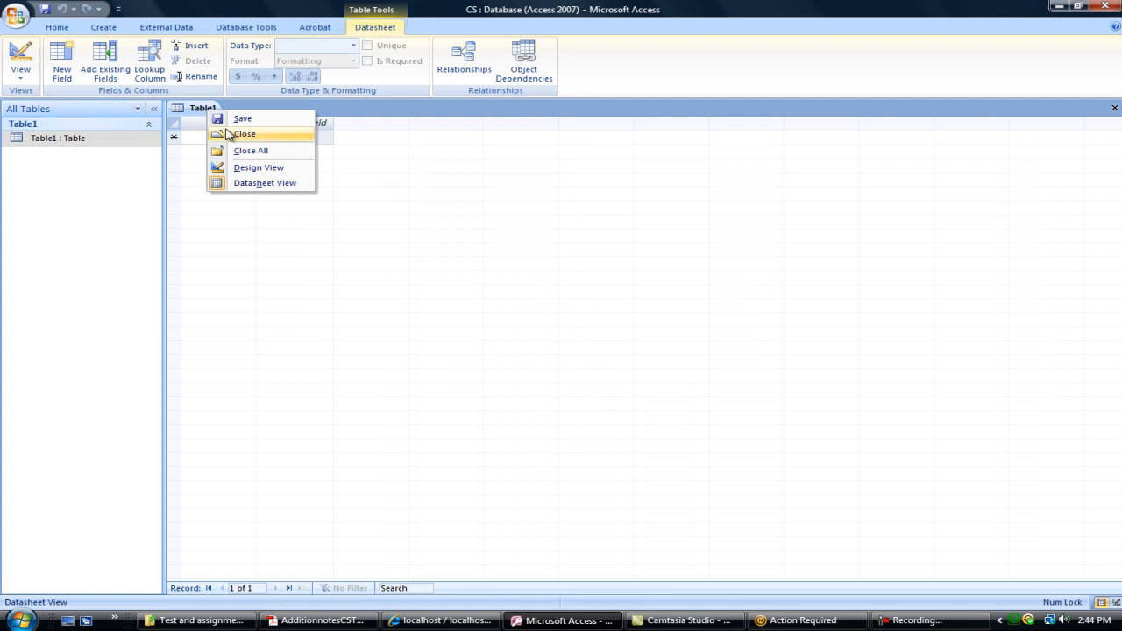
pyautogui.click(238, 133)
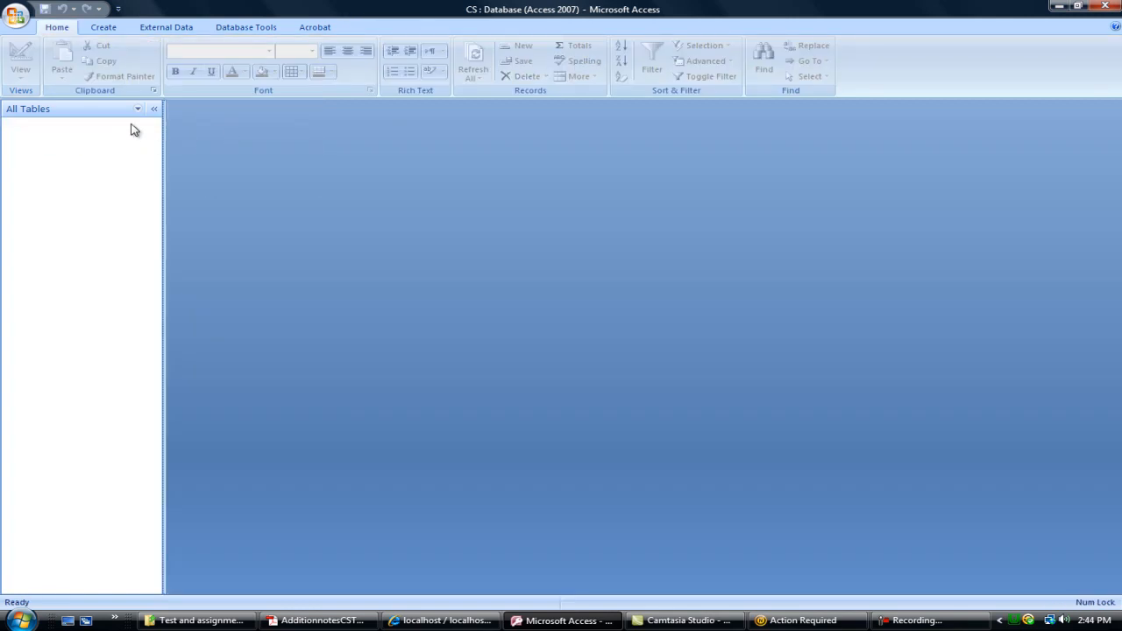
# Step: Start getting external data from an ODBC database, linking to the data source by creating a linked table
pyautogui.click(188, 34)
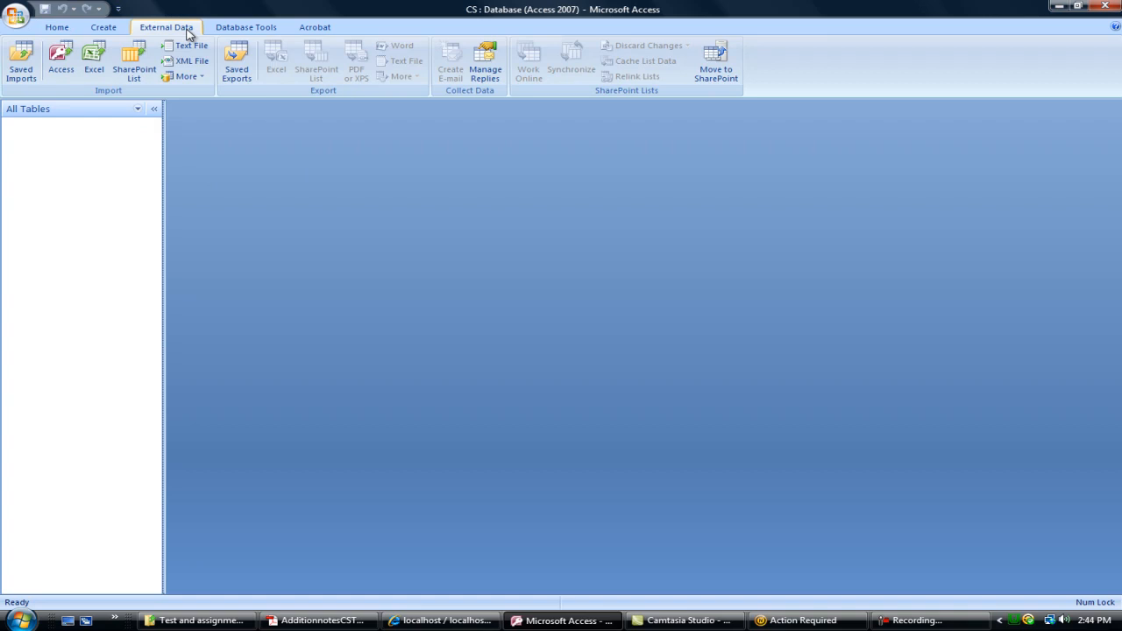
pyautogui.click(180, 76)
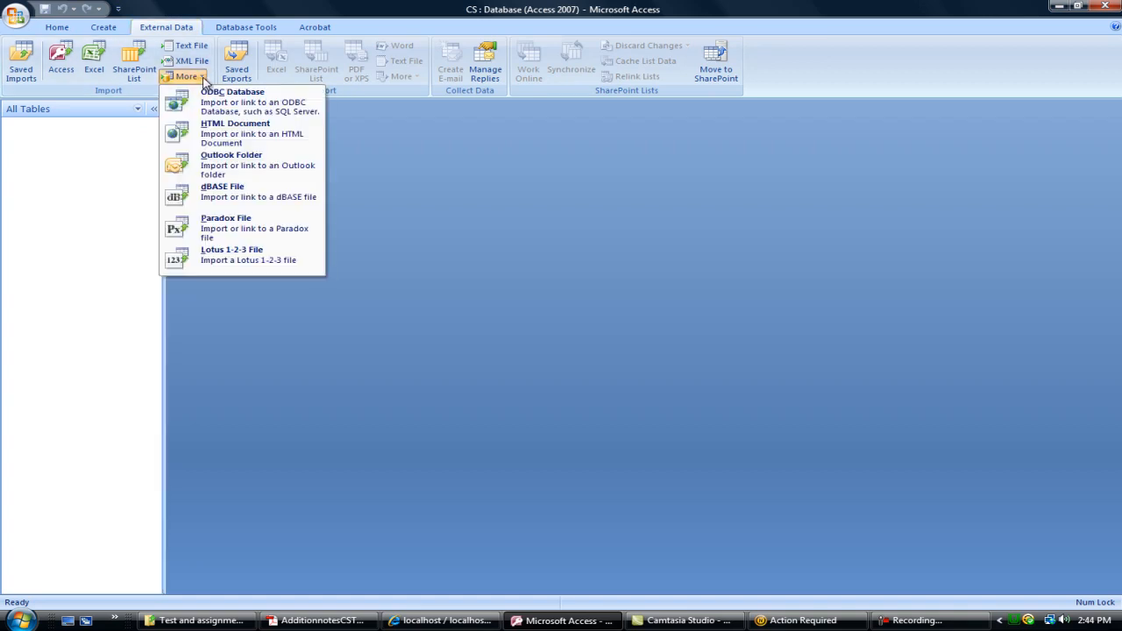
pyautogui.click(254, 109)
pyautogui.click(361, 269)
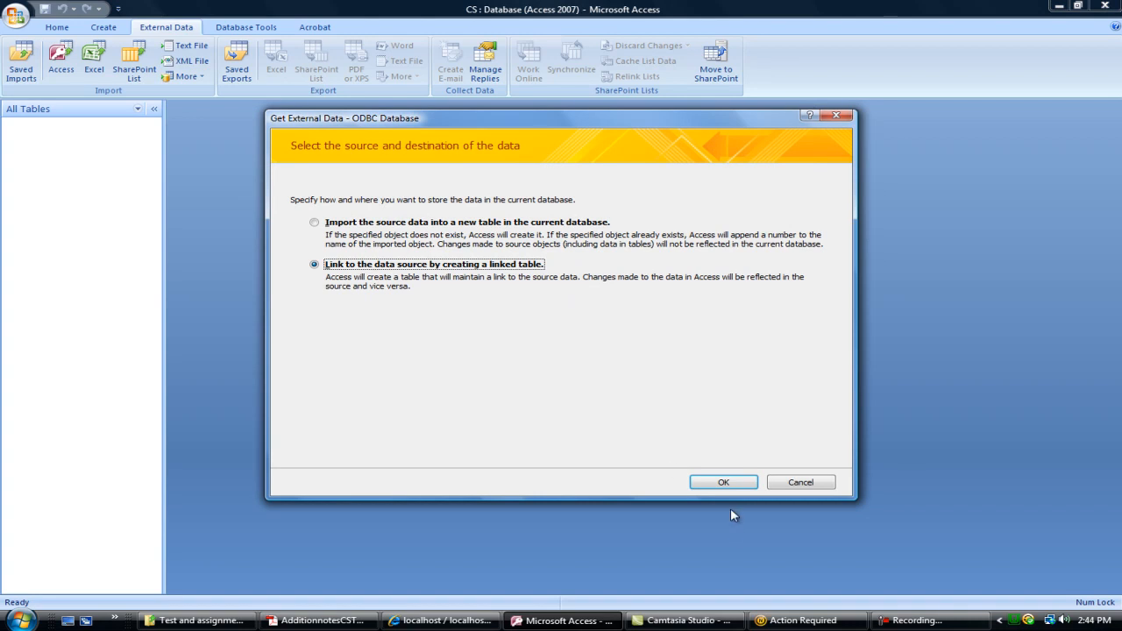
pyautogui.click(724, 483)
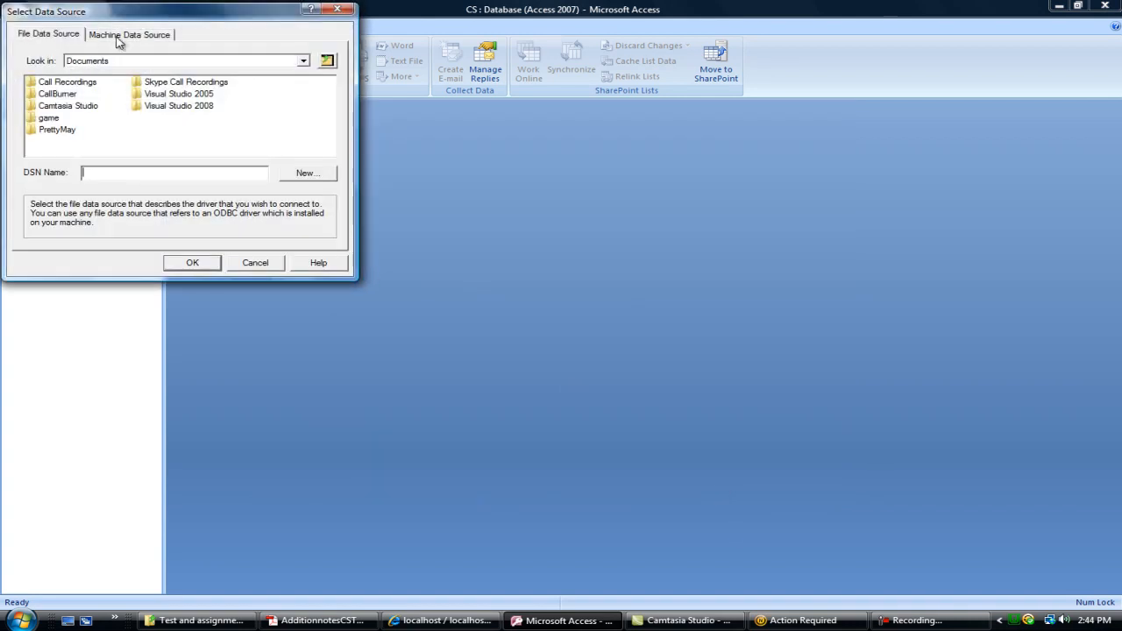
# Step: Examine the drivers available for a new user data source under the machine data sources, and cancel the ODBC link
pyautogui.moveTo(131, 19); pyautogui.dragTo(266, 140)
pyautogui.click(252, 152)
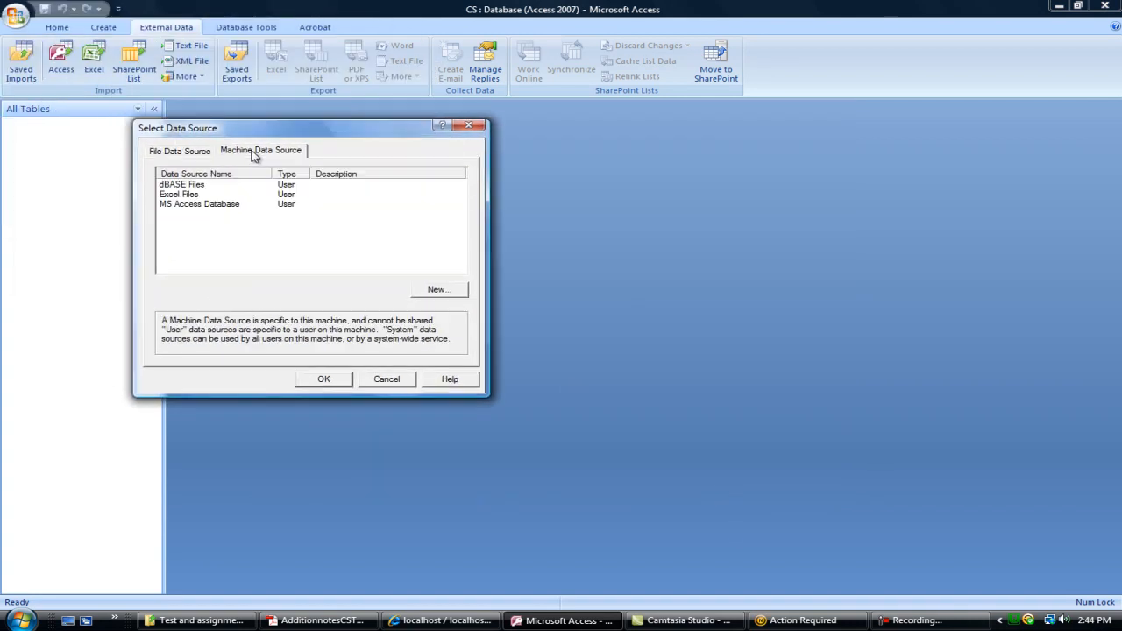
pyautogui.click(453, 292)
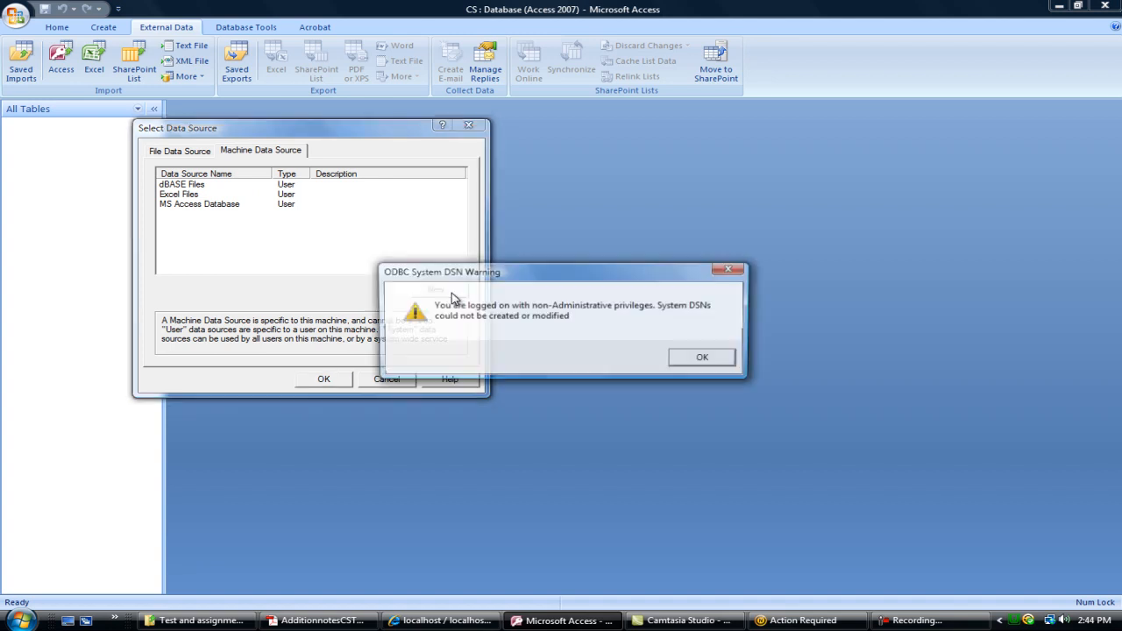
pyautogui.click(710, 359)
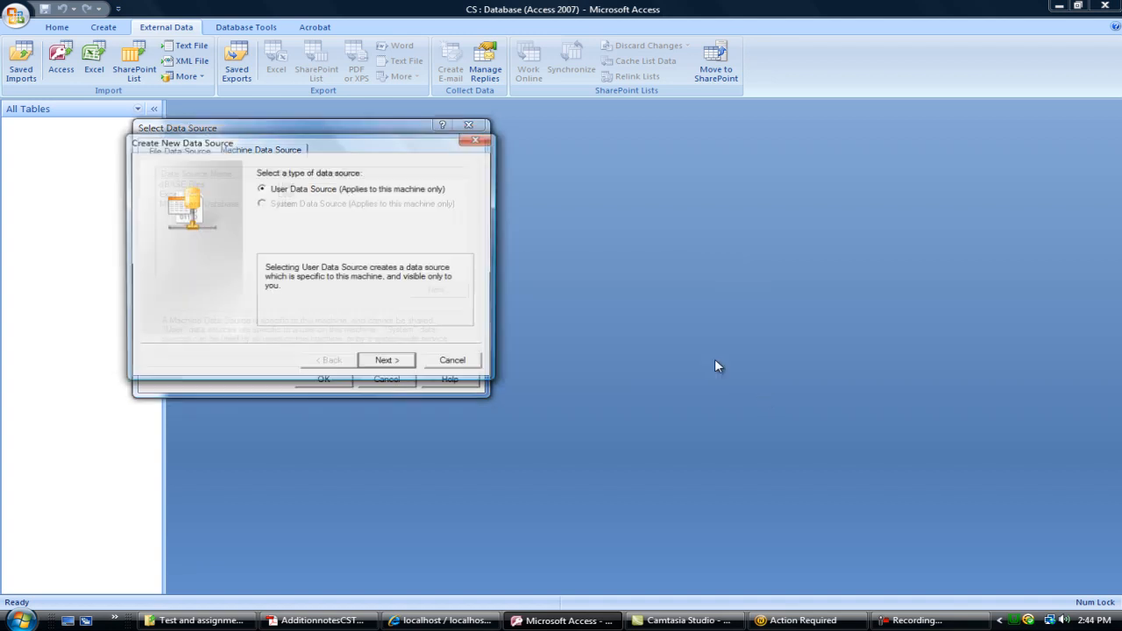
pyautogui.click(393, 367)
pyautogui.moveTo(469, 208); pyautogui.dragTo(486, 279)
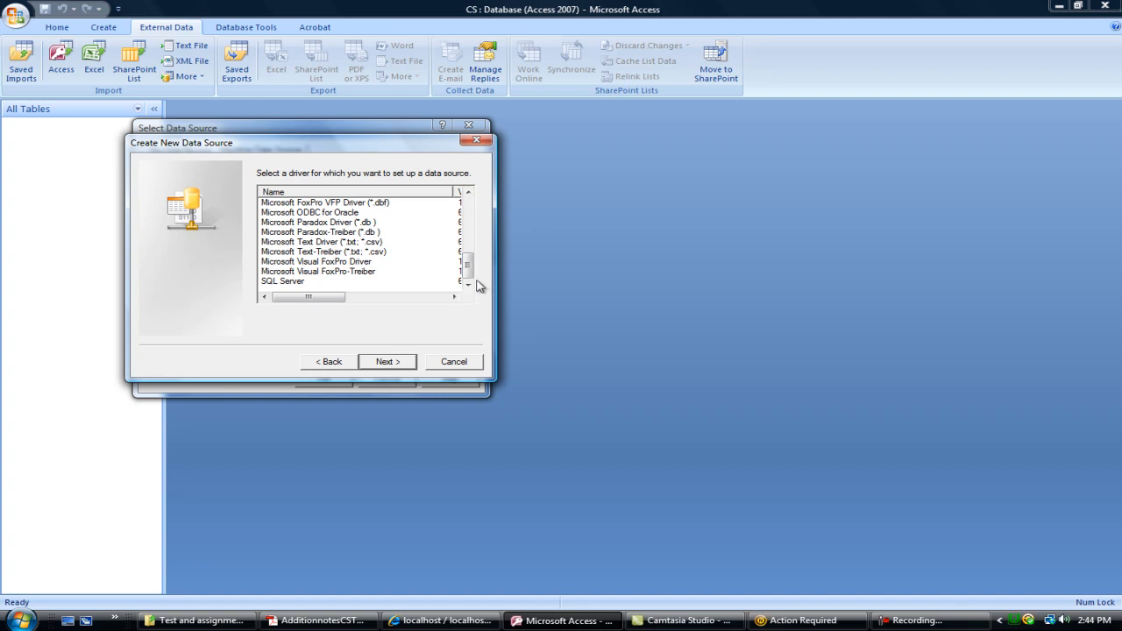
pyautogui.moveTo(469, 266)
pyautogui.mouseDown()
pyautogui.moveTo(468, 210)
pyautogui.moveTo(477, 275)
pyautogui.mouseUp()
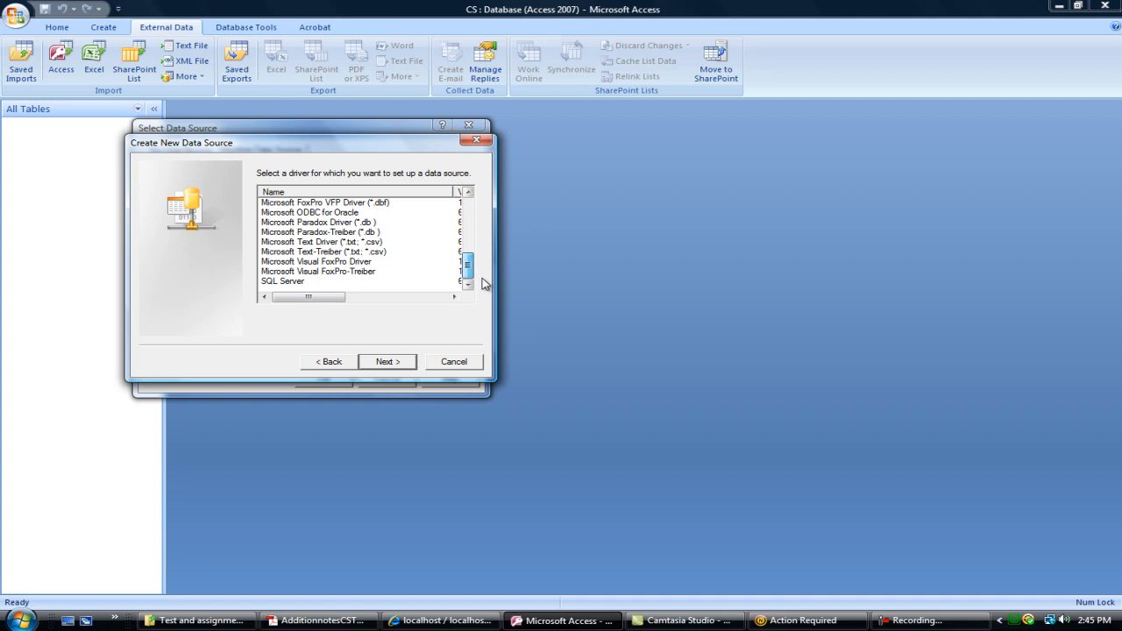
pyautogui.click(464, 368)
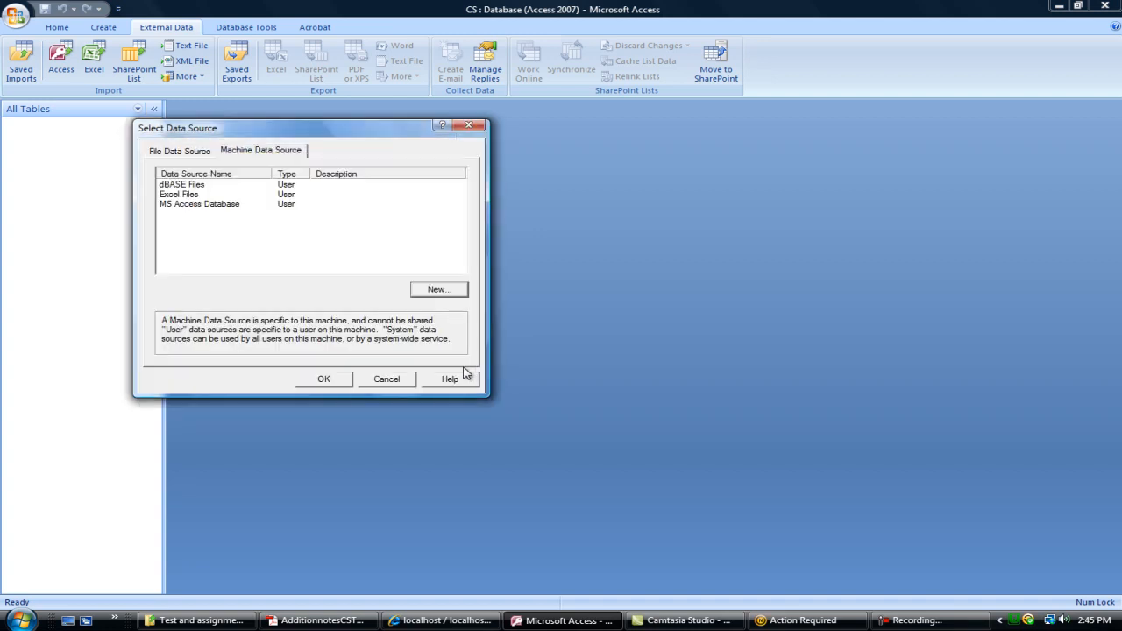
pyautogui.click(180, 150)
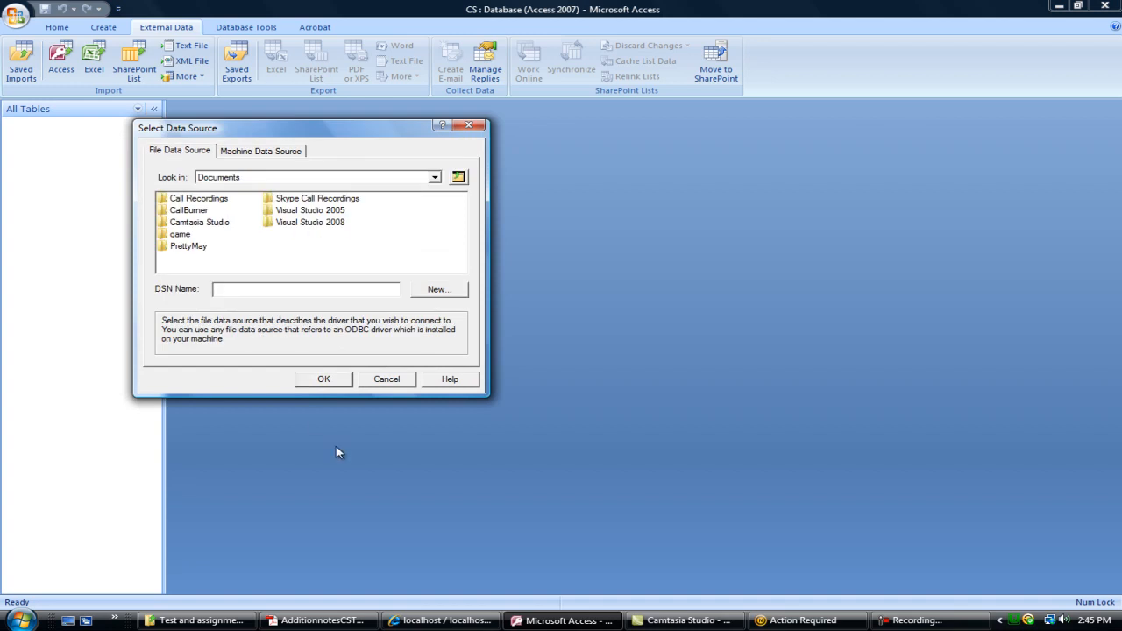
pyautogui.click(388, 380)
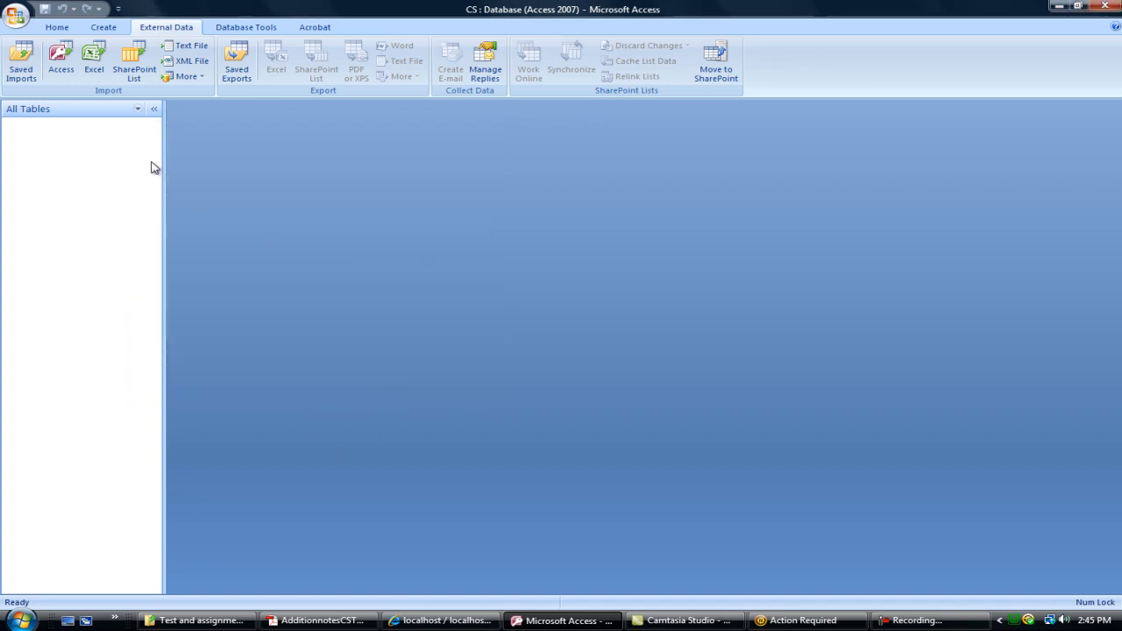
# Step: Switch to Internet Explorer and review the Connector/ODBC 5.1.8 downloads for Microsoft Windows on the MySQL site
pyautogui.click(1058, 7)
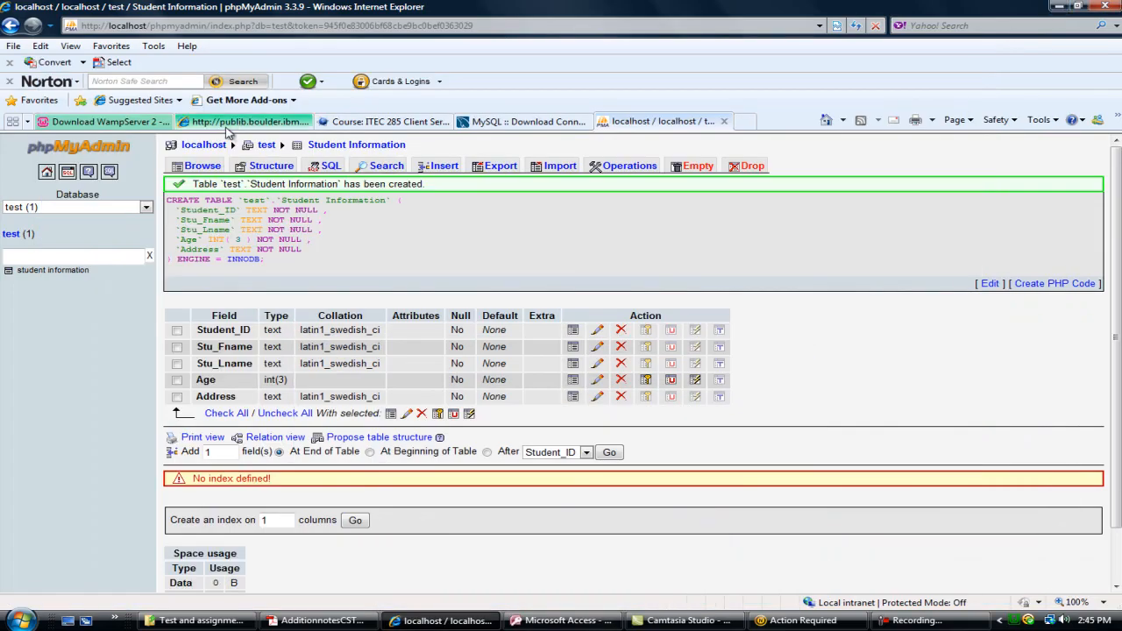
pyautogui.click(203, 125)
pyautogui.click(389, 128)
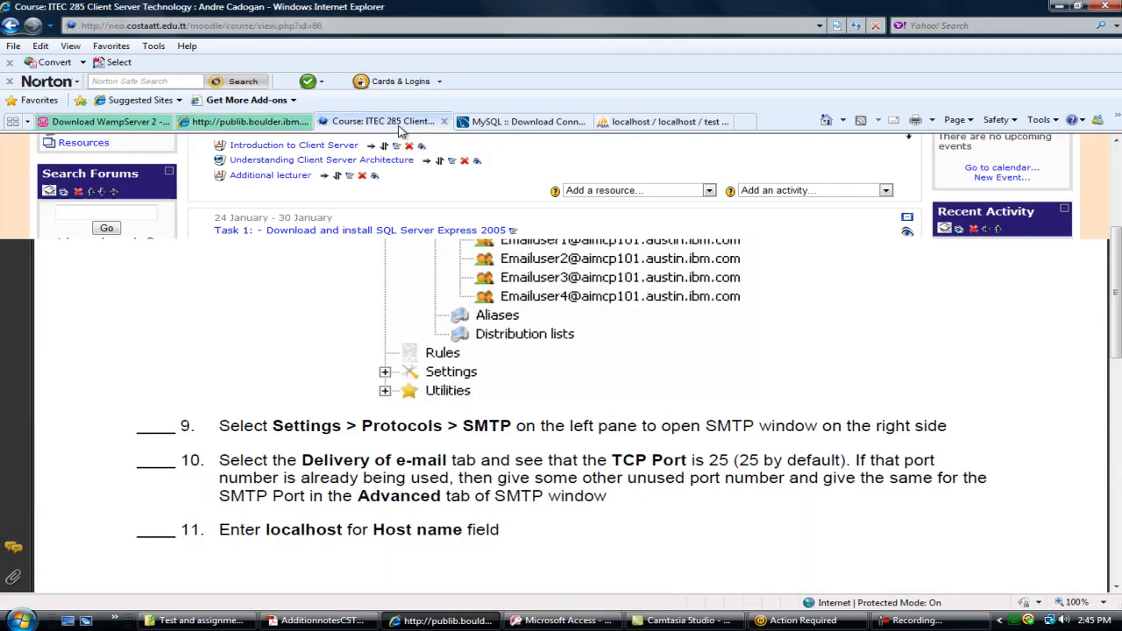
pyautogui.click(518, 128)
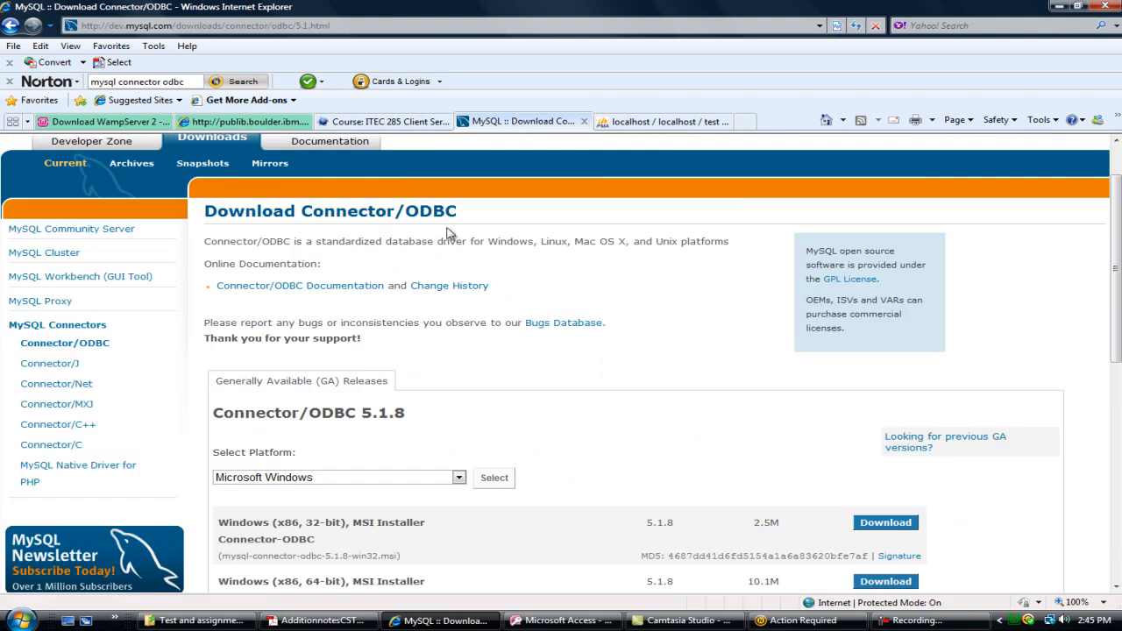
pyautogui.scroll(-3, 443, 432)
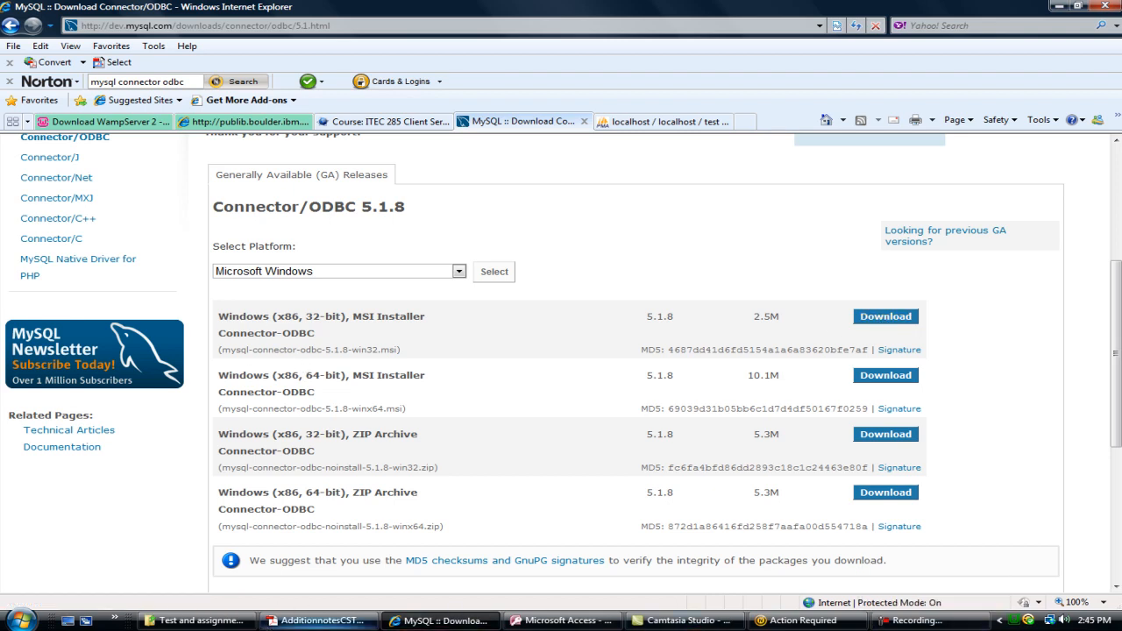
# Step: Switch to the Test and assignments folder and run the mysql-connector-odbc-5.1.8-win32.msi installer
pyautogui.click(210, 620)
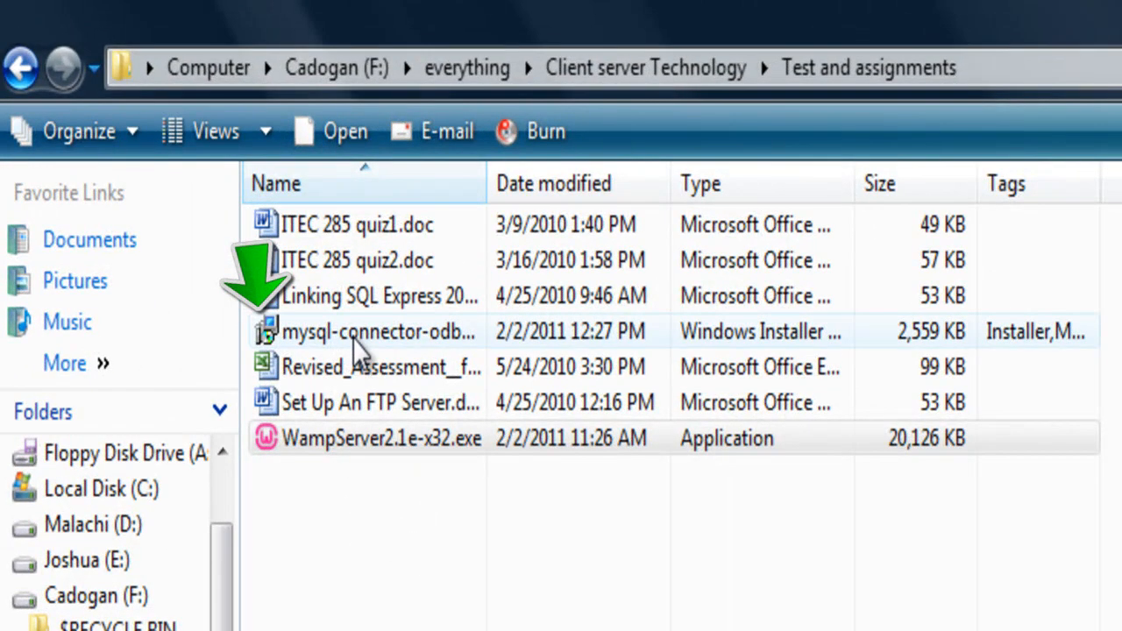
pyautogui.click(360, 343)
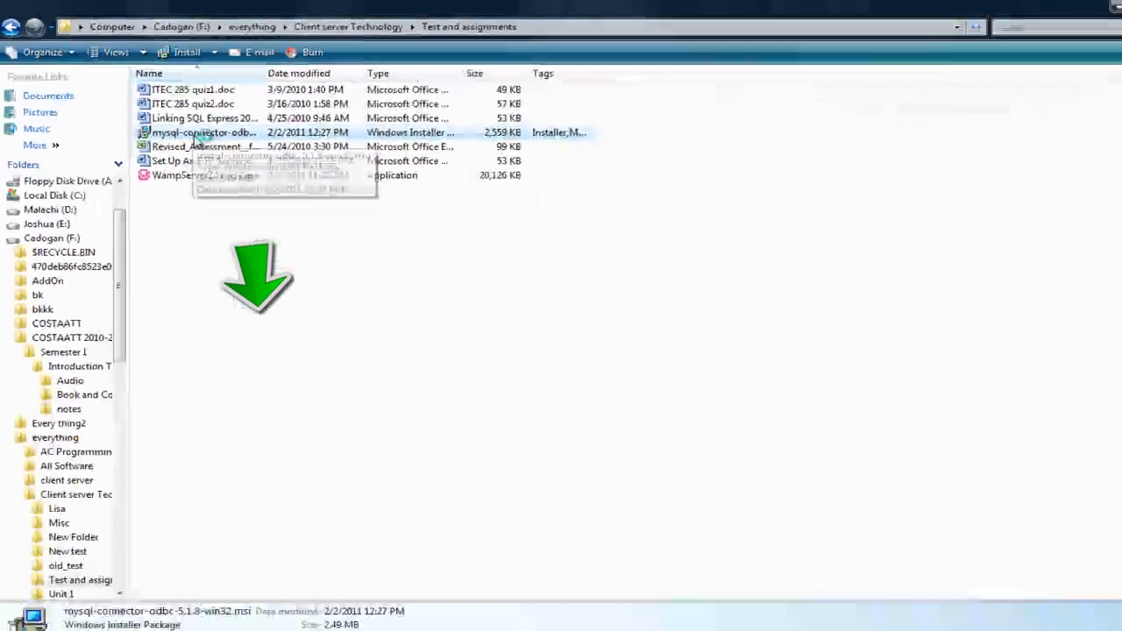
pyautogui.doubleClick(198, 136)
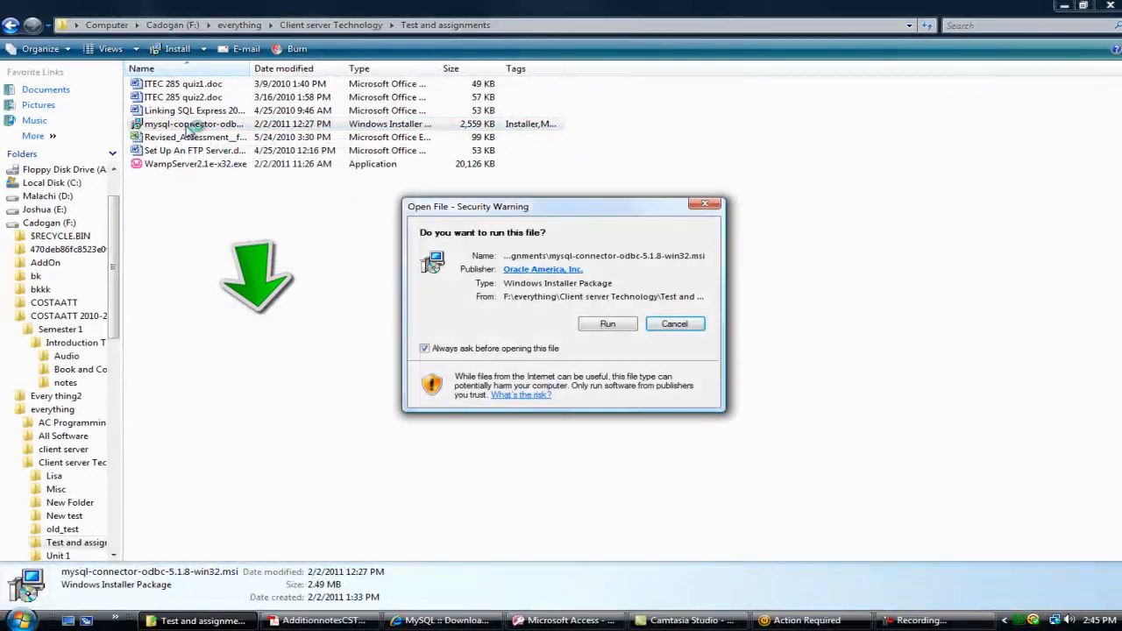
pyautogui.click(597, 326)
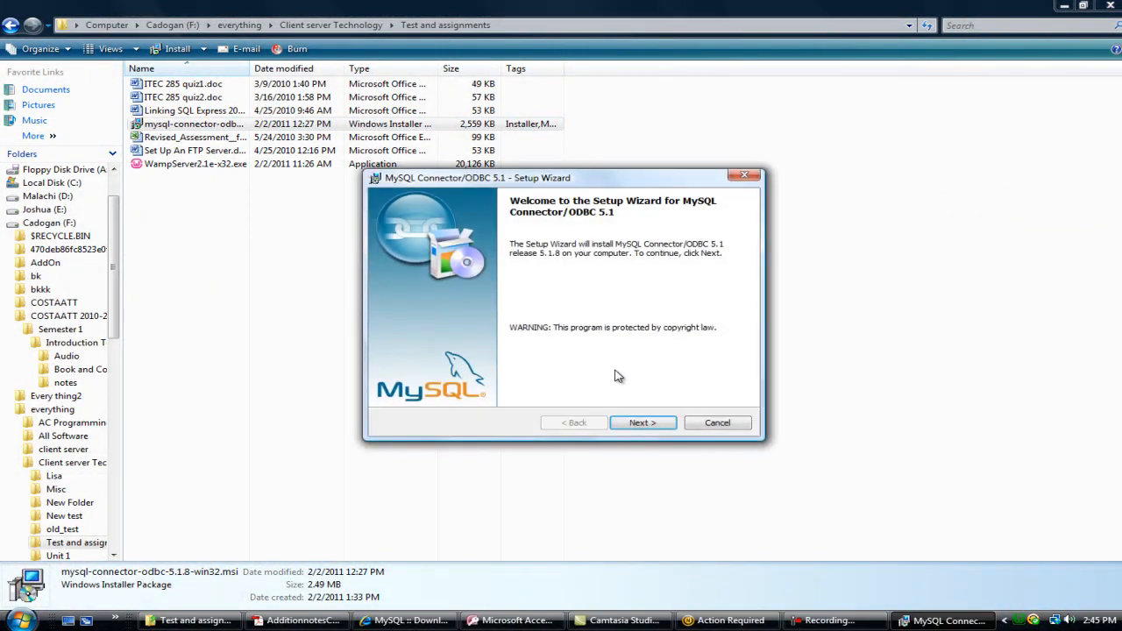
# Step: Choose the Custom setup type with the MySQL Connector/ODBC 5.1.8 32-bit feature, and start the installation
pyautogui.click(641, 423)
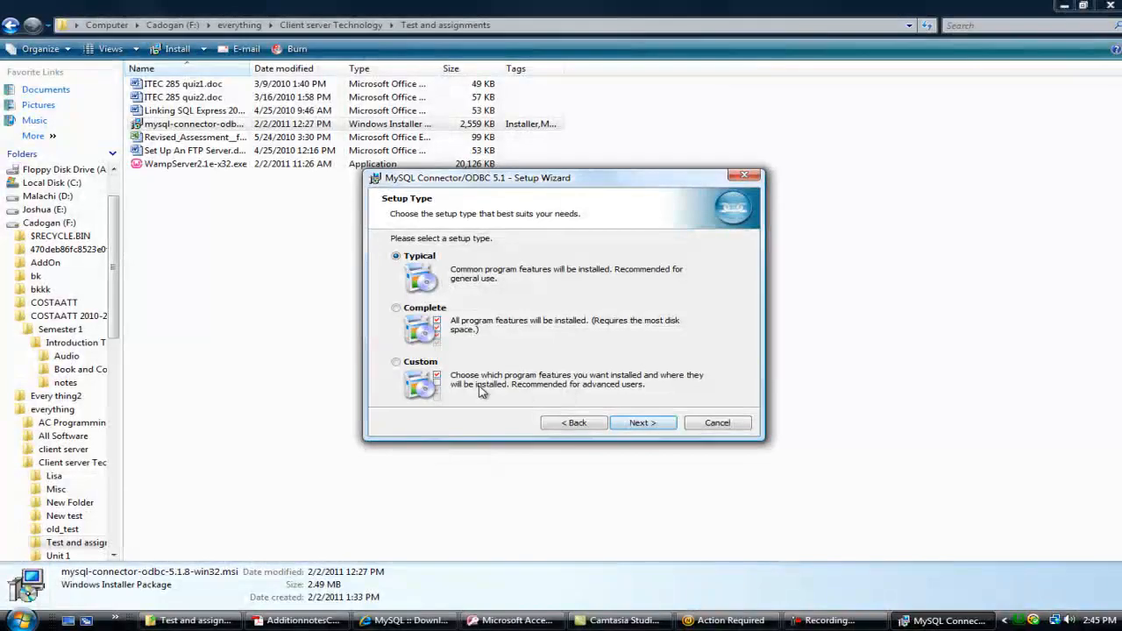
pyautogui.click(641, 423)
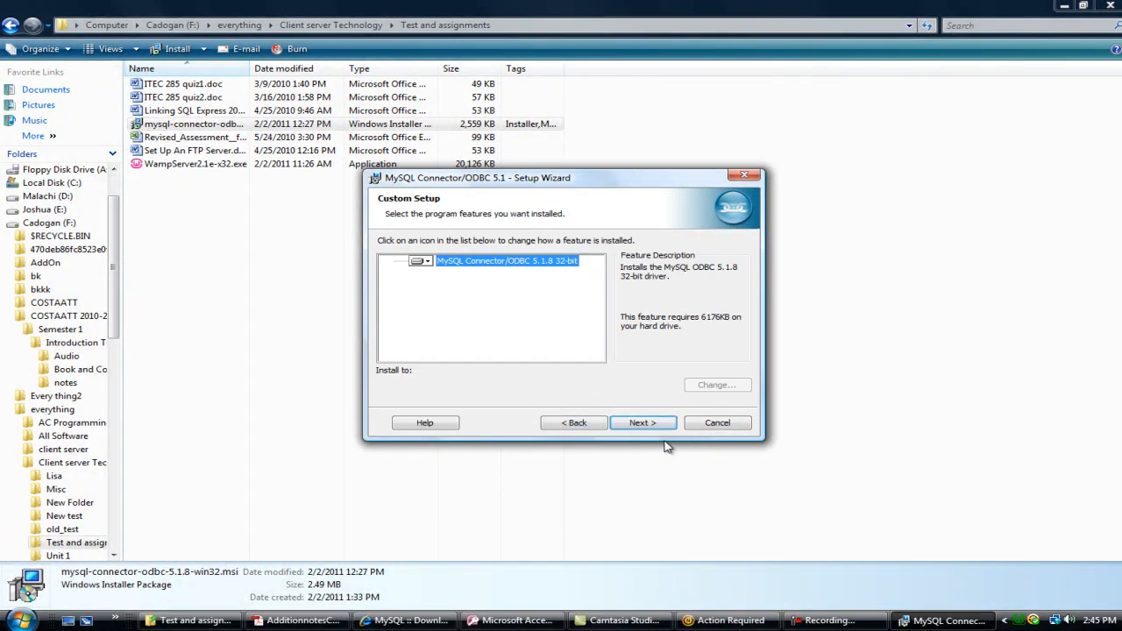
pyautogui.click(644, 425)
pyautogui.click(645, 425)
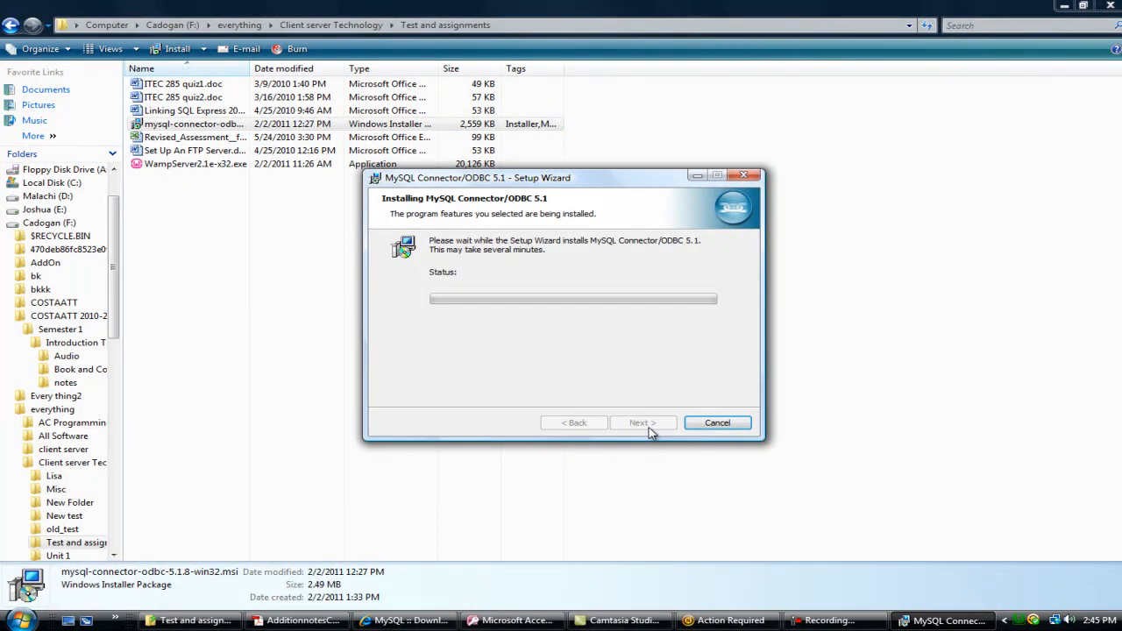
# Step: Close the running Access window and relaunch Microsoft Office Access 2007
pyautogui.click(513, 620)
pyautogui.click(1110, 6)
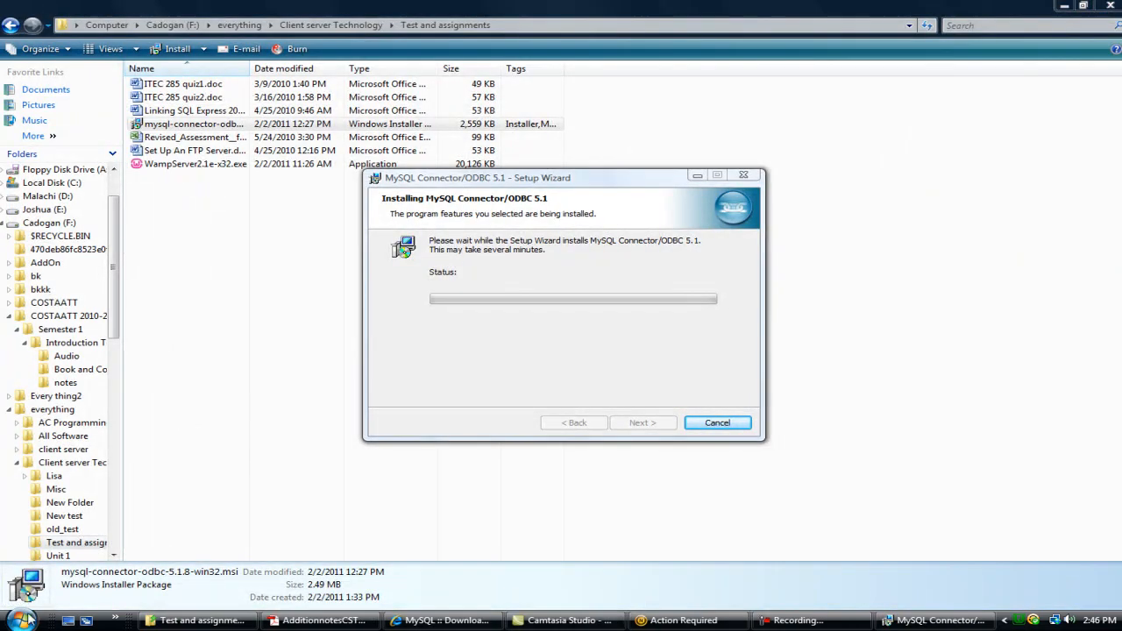
pyautogui.click(21, 619)
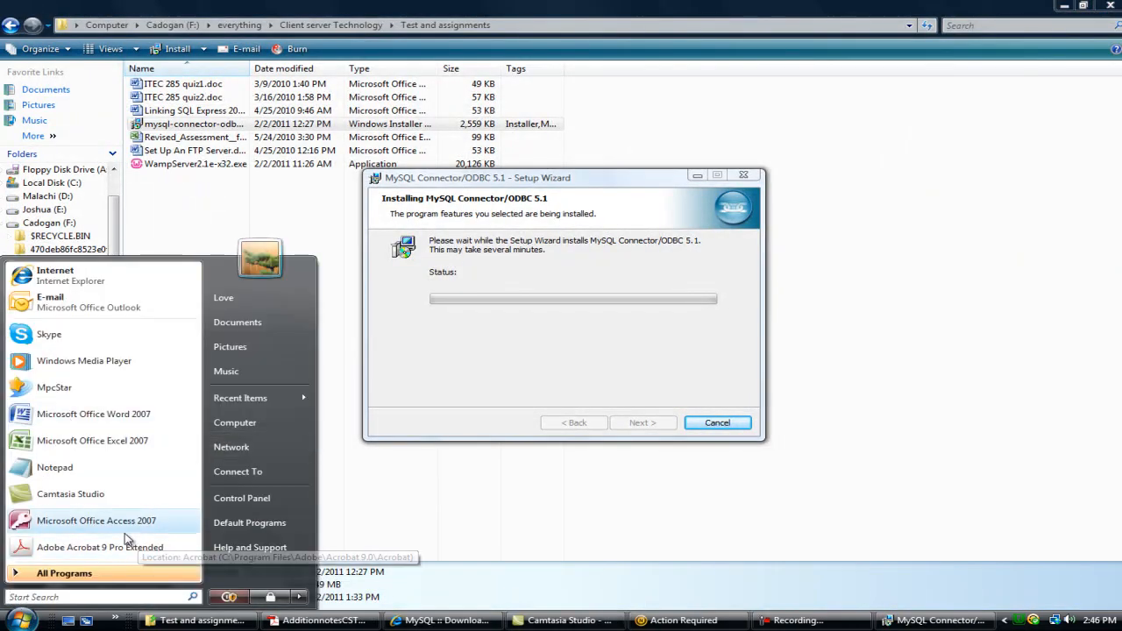
pyautogui.click(115, 575)
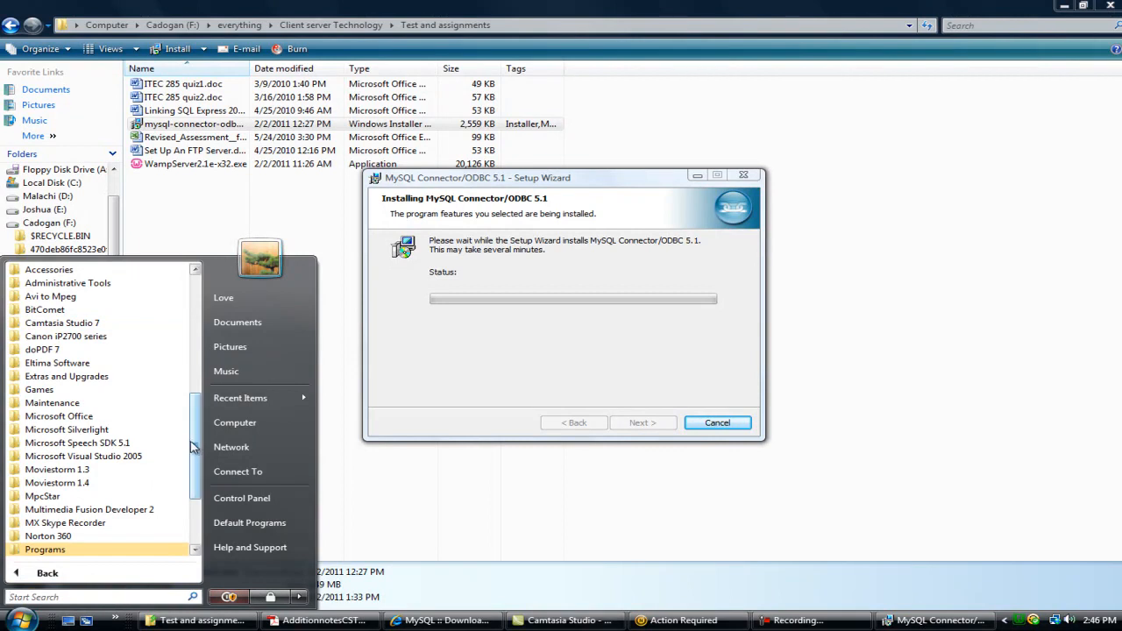
pyautogui.scroll(-3, 203, 456)
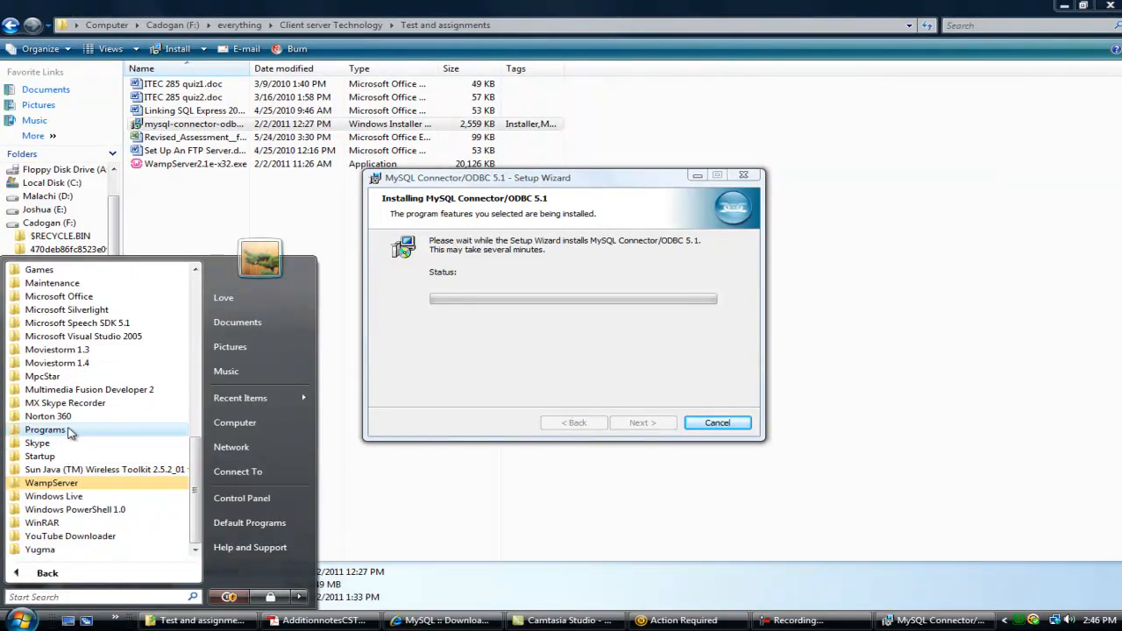
pyautogui.click(84, 300)
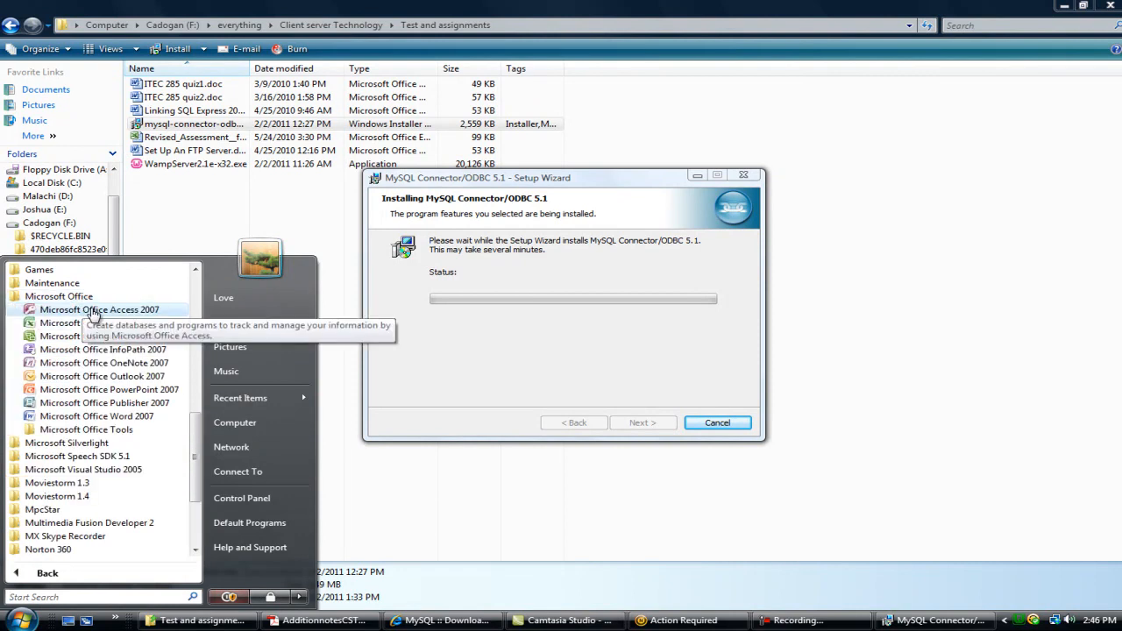
pyautogui.rightClick(94, 312)
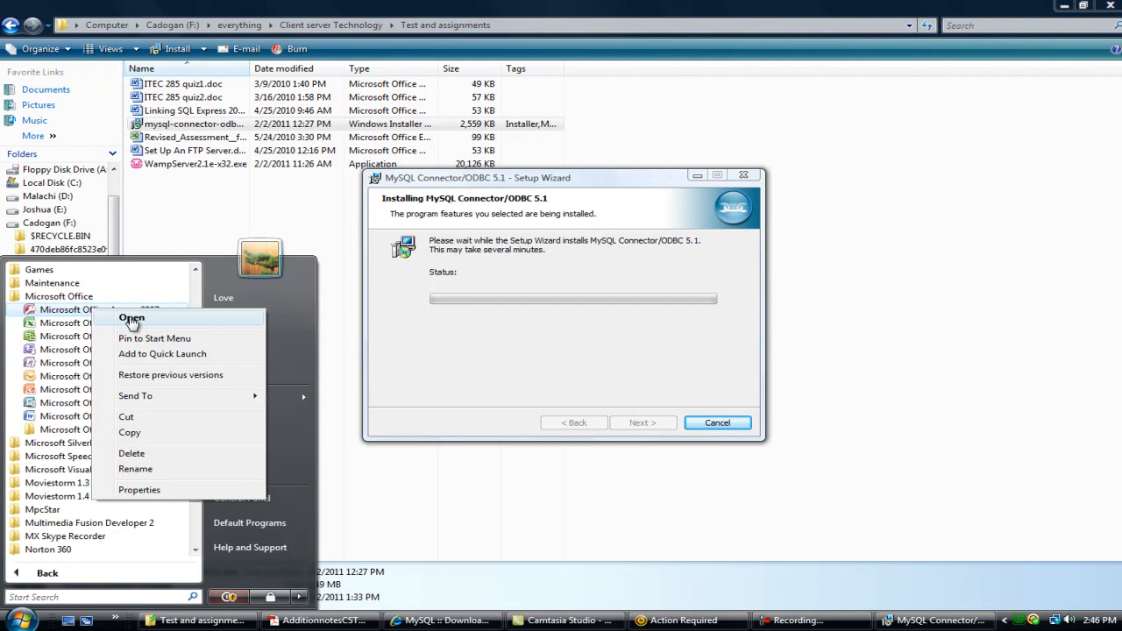
pyautogui.press('Escape')
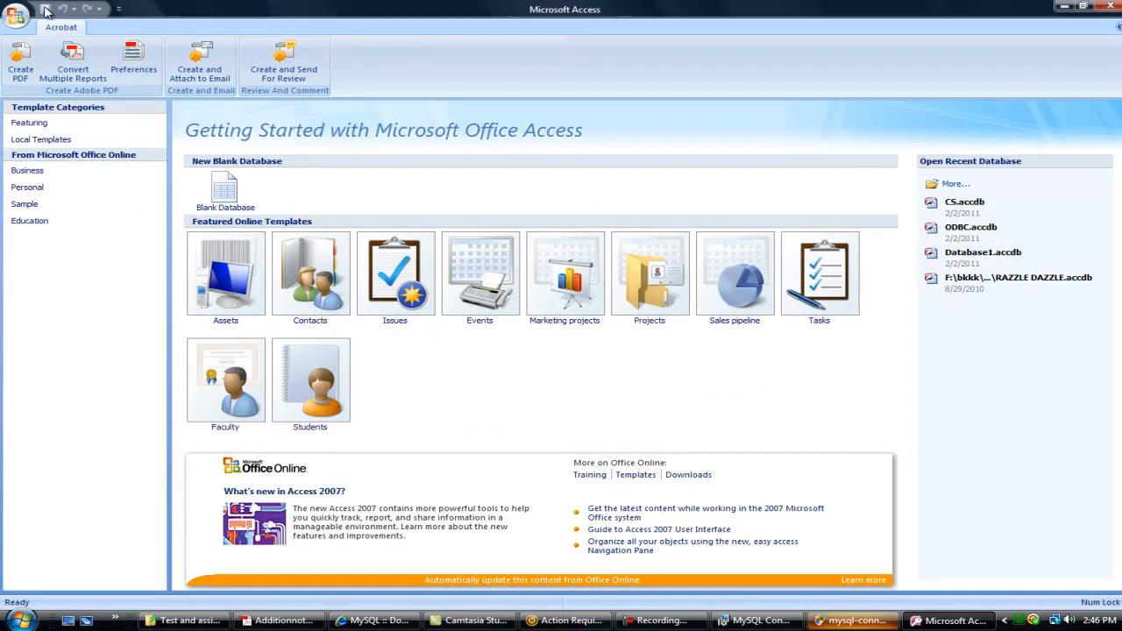
pyautogui.click(19, 18)
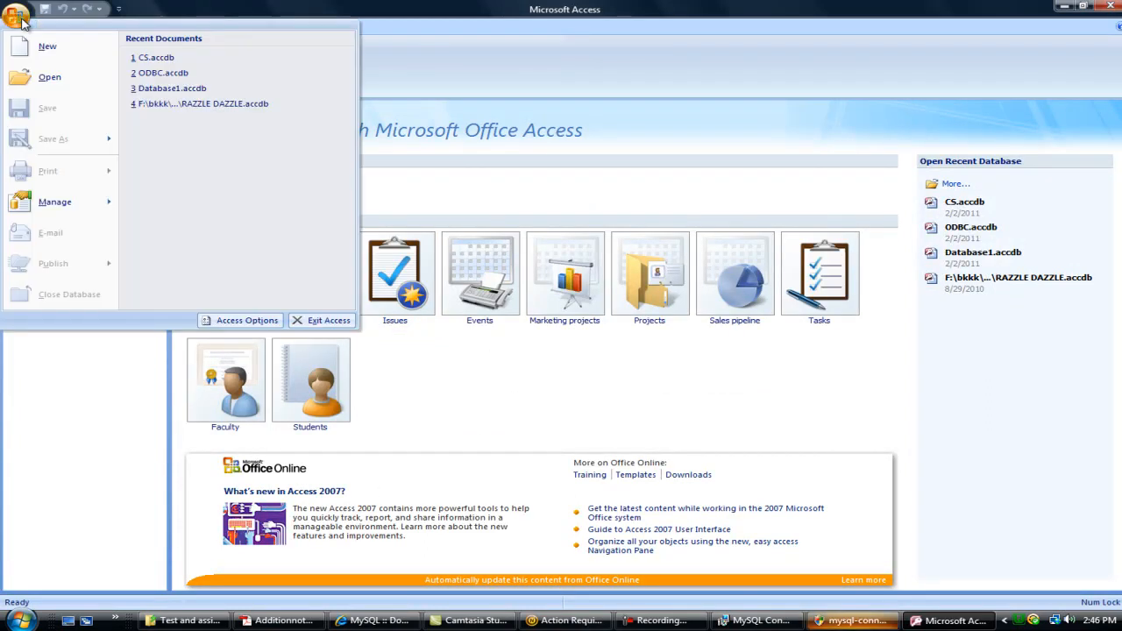
pyautogui.click(47, 344)
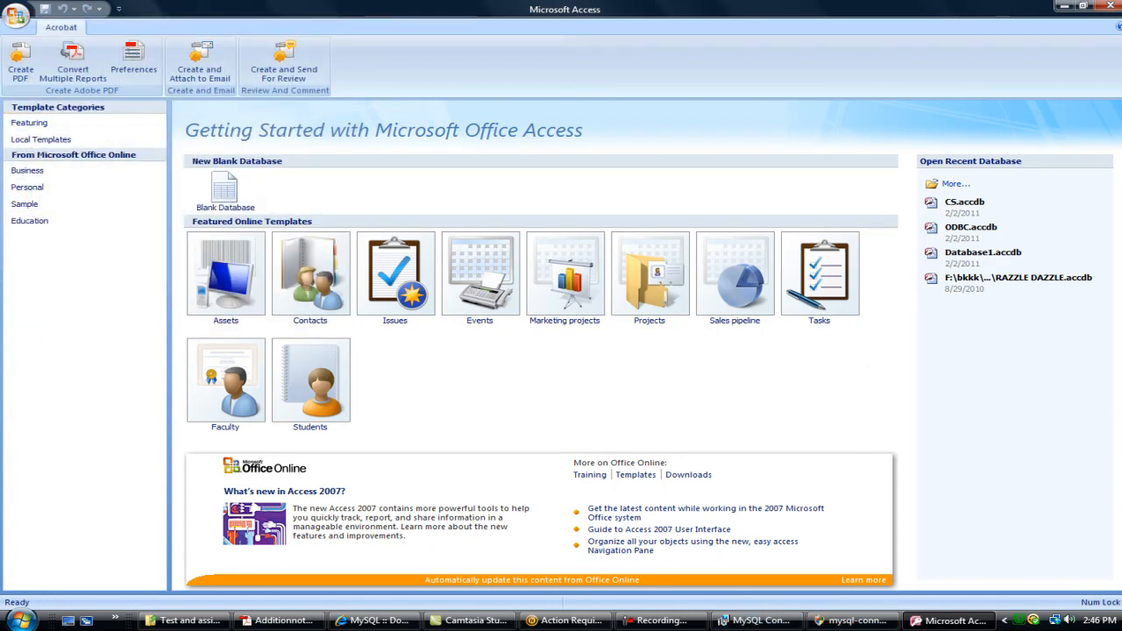
# Step: Allow the pending MySQL connector installation to proceed, minimize Access, and finish the Connector/ODBC 5.1 setup wizard
pyautogui.click(821, 623)
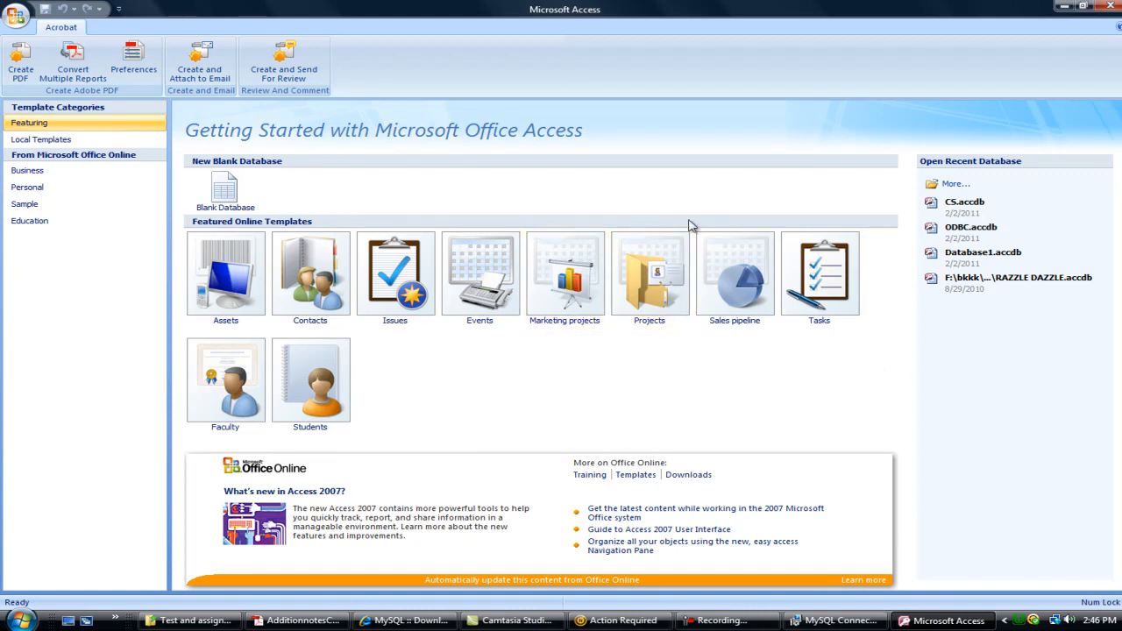
pyautogui.click(1062, 7)
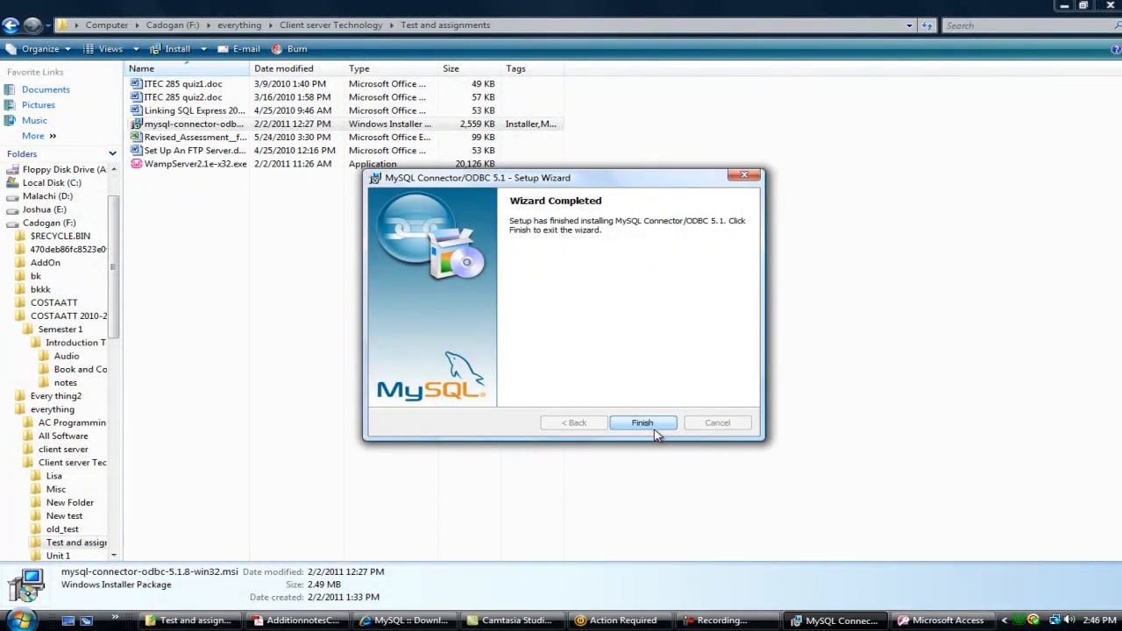
pyautogui.click(642, 423)
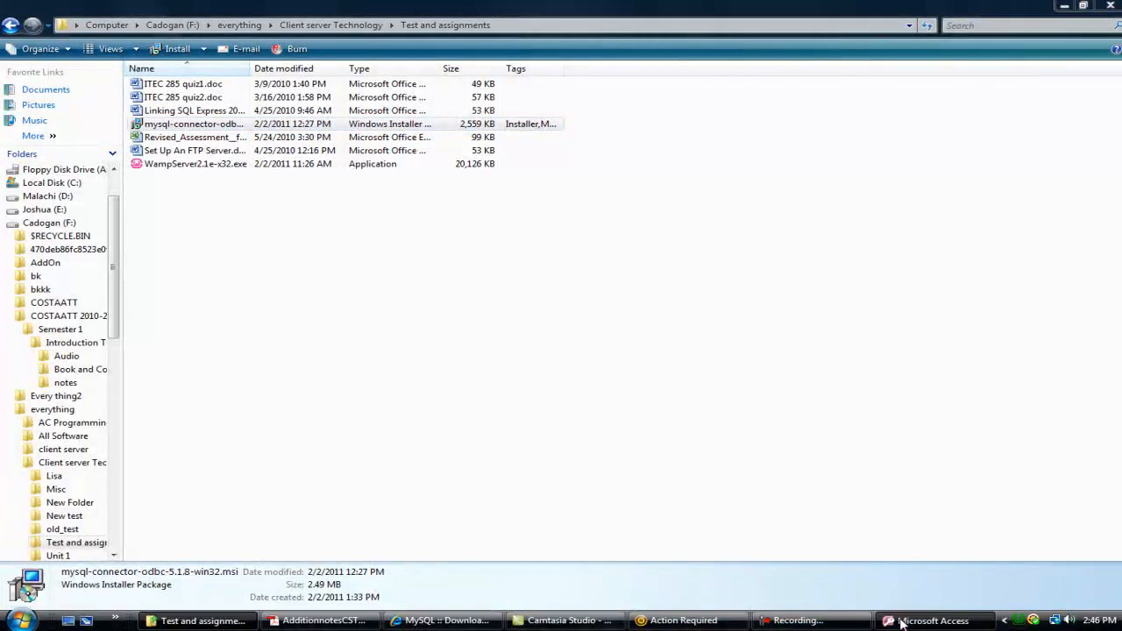
# Step: Switch to Microsoft Access and start opening a database with the file type ODBC Databases ()
pyautogui.click(932, 619)
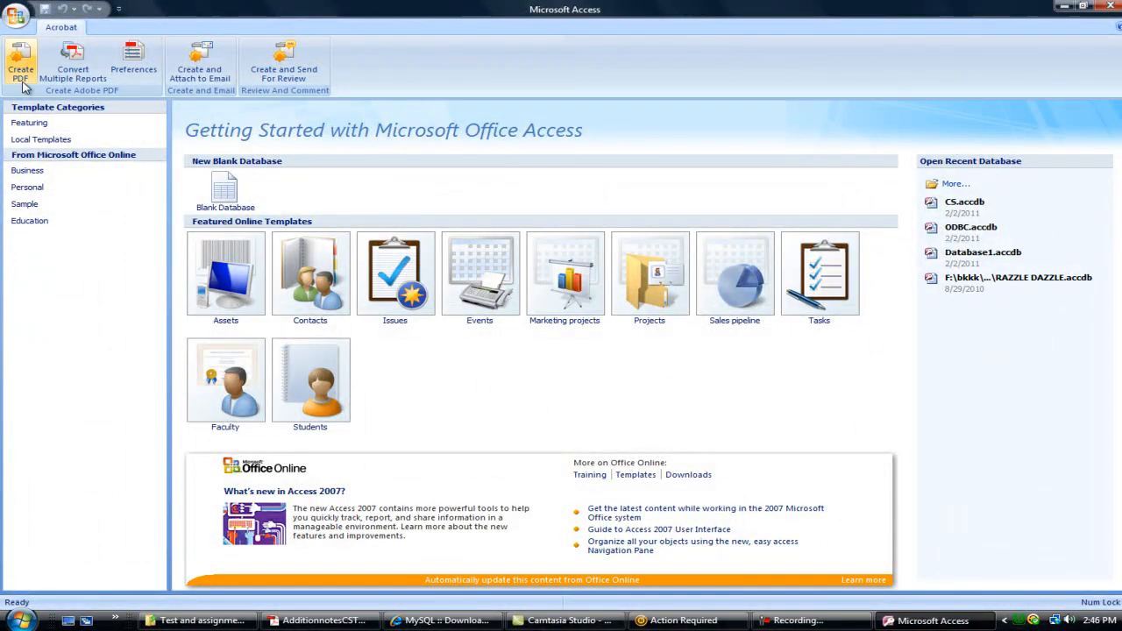
pyautogui.click(16, 16)
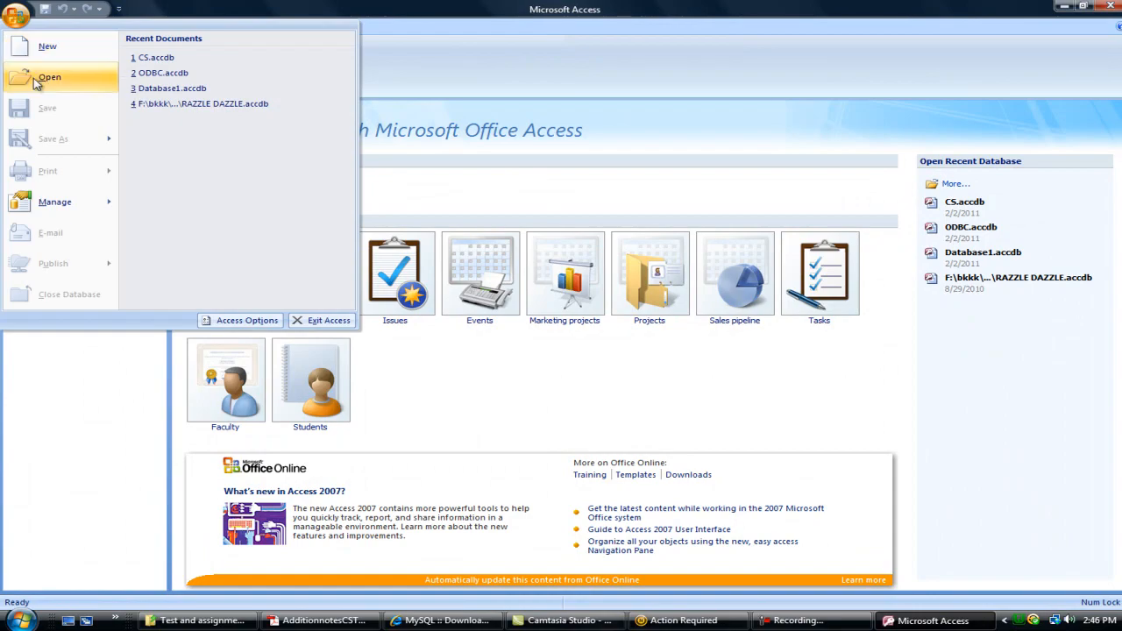
pyautogui.click(35, 79)
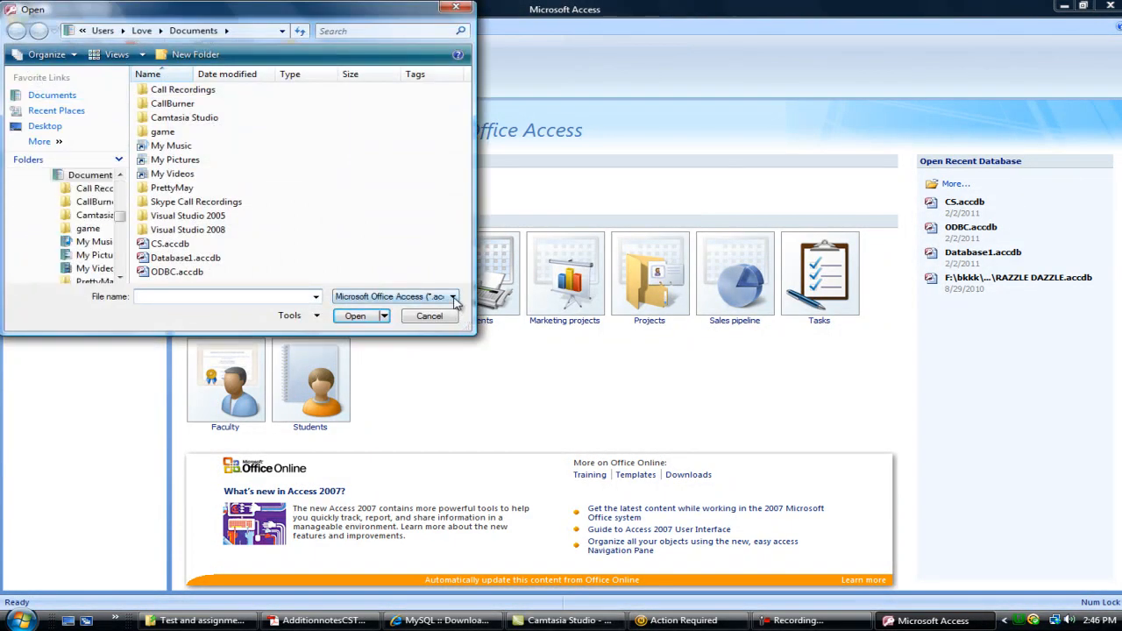
pyautogui.click(452, 296)
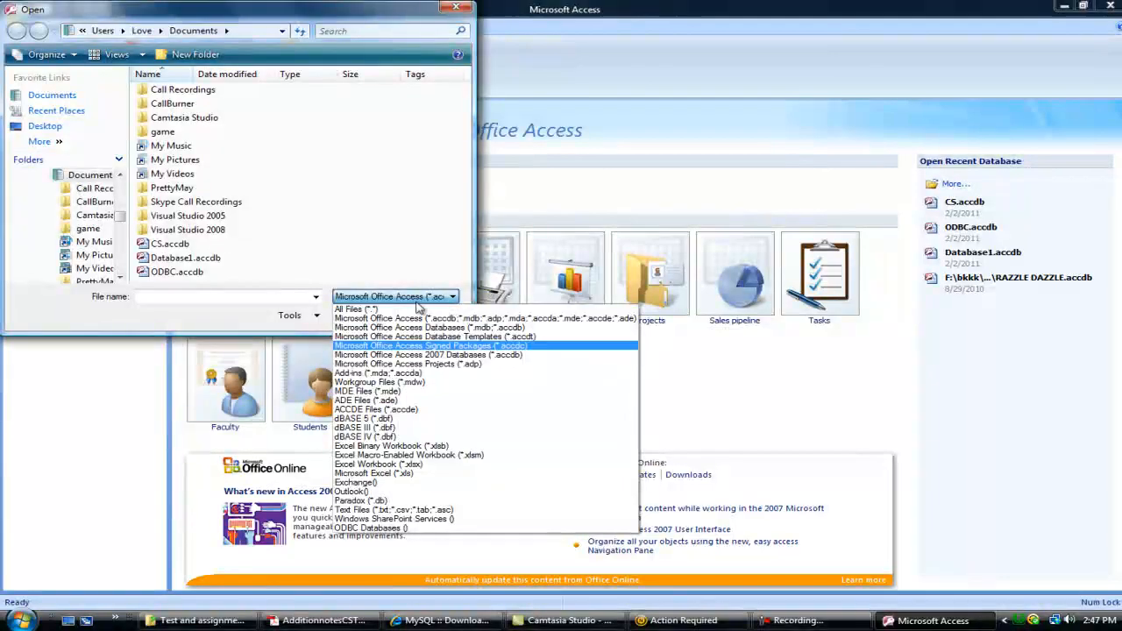
pyautogui.click(399, 529)
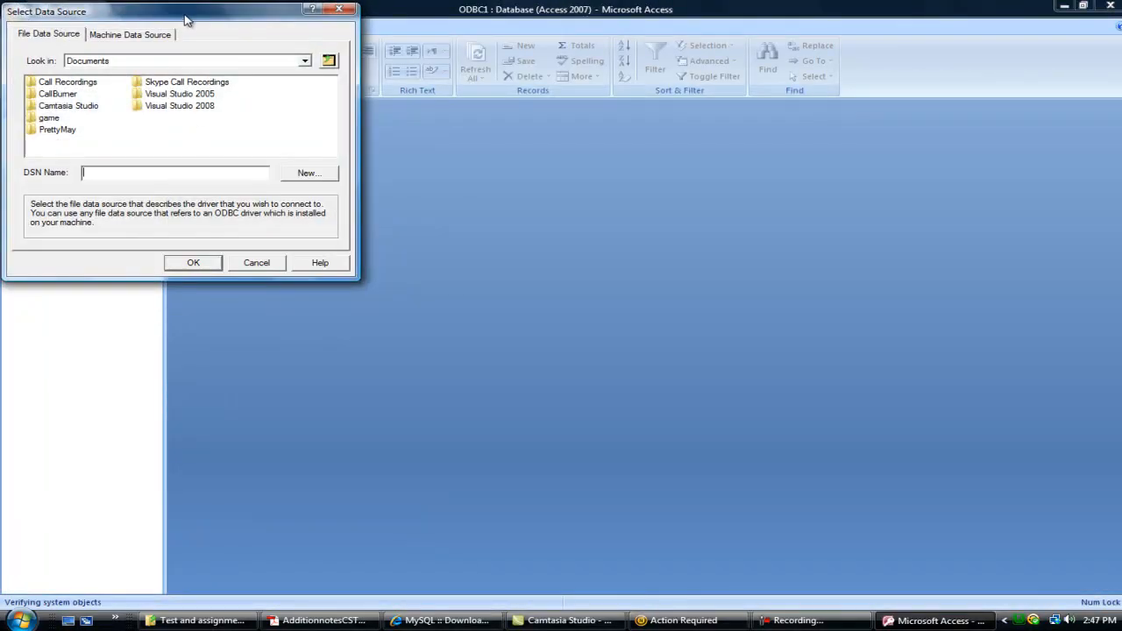
# Step: Try to create a new machine data source, dismiss the System DSN warning, and cancel the data source selection
pyautogui.moveTo(186, 20); pyautogui.dragTo(333, 136)
pyautogui.click(277, 152)
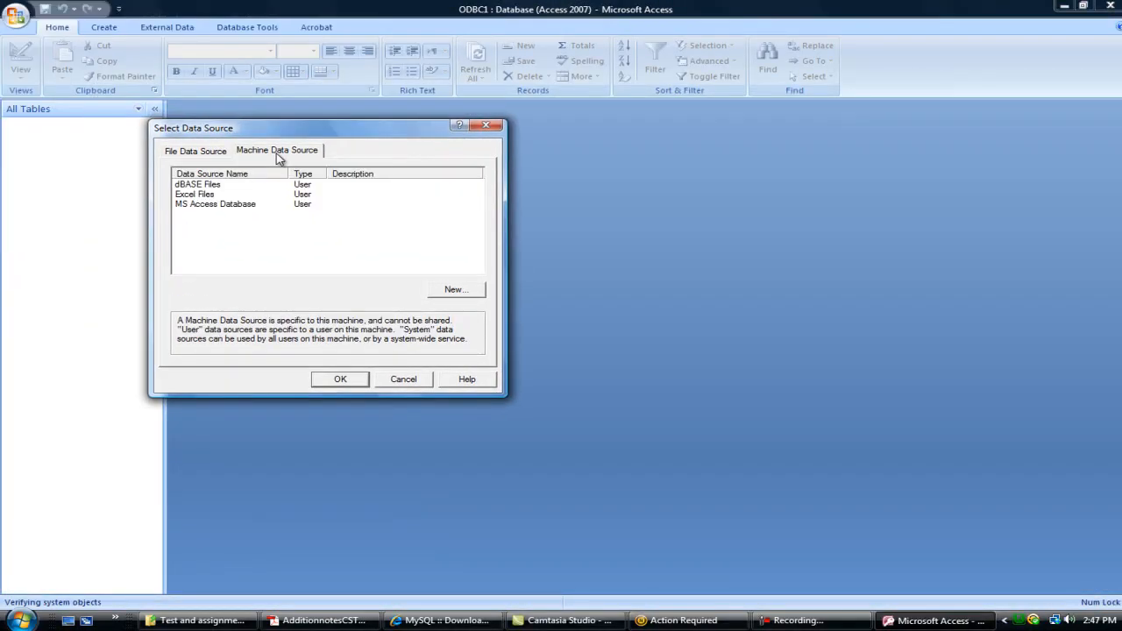
pyautogui.click(451, 292)
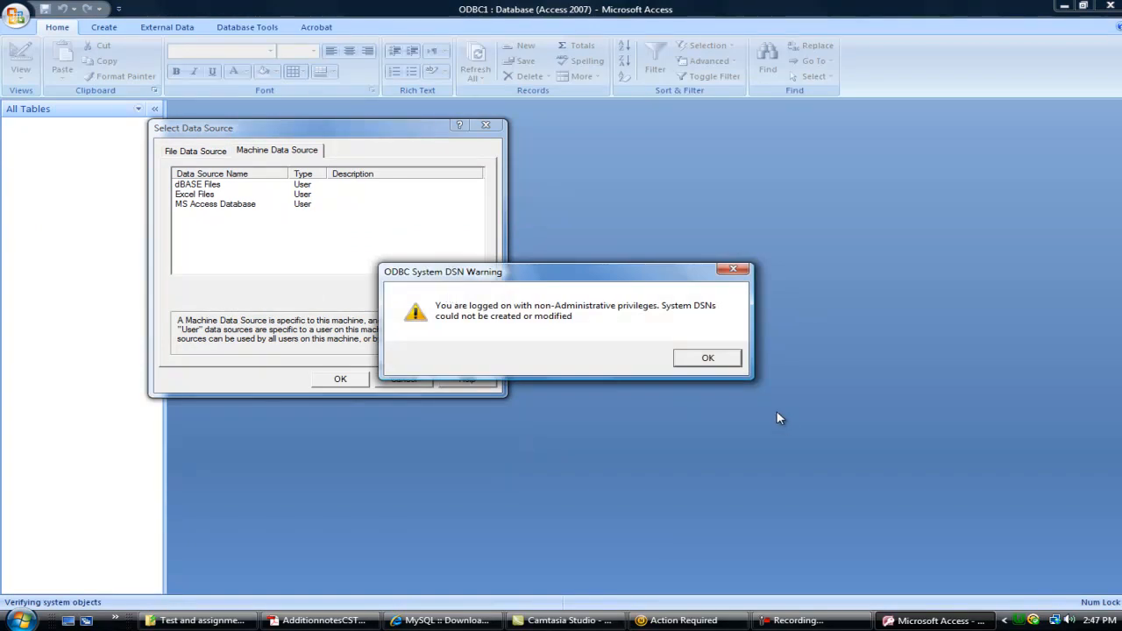
pyautogui.click(708, 360)
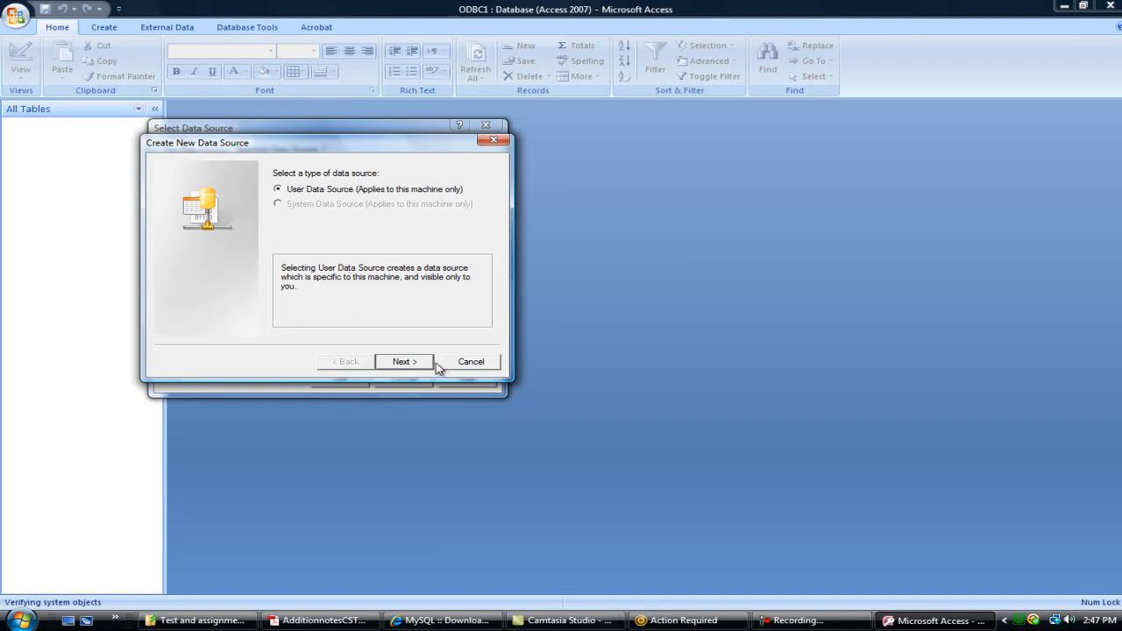
pyautogui.click(469, 363)
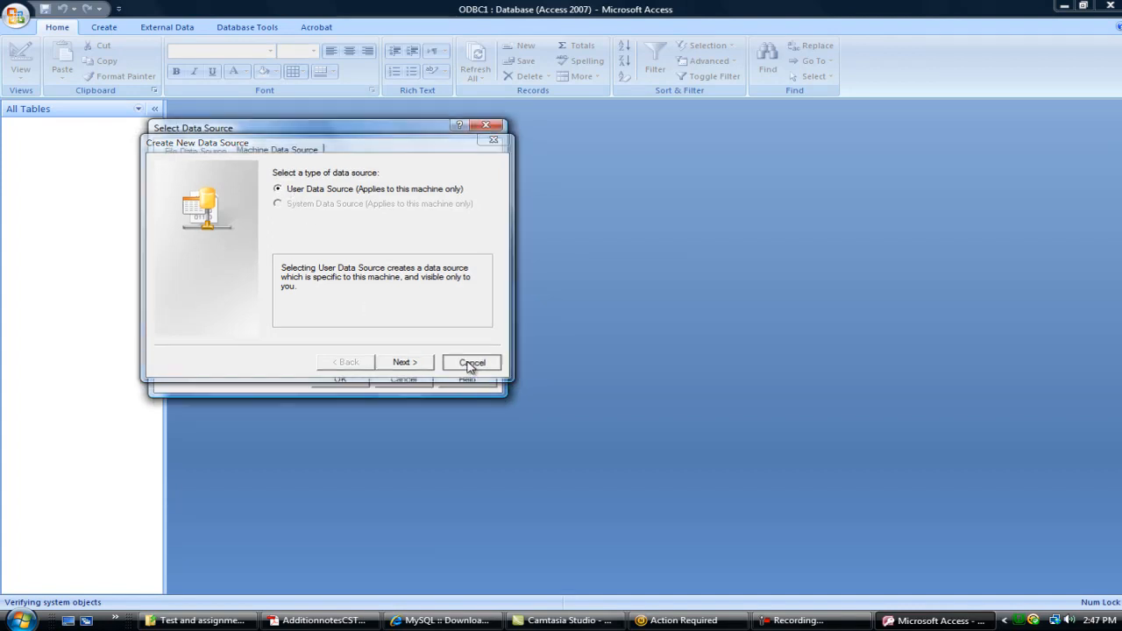
pyautogui.click(403, 379)
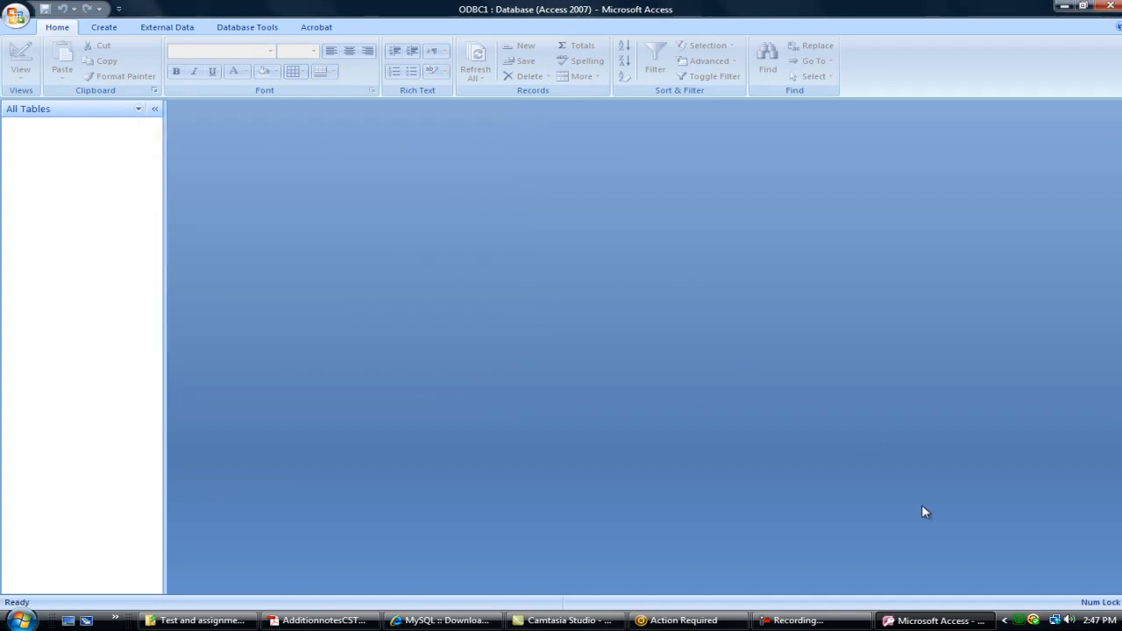
# Step: Close Access and run MSACCESS.EXE from the Office12 program folder as administrator
pyautogui.click(1115, 8)
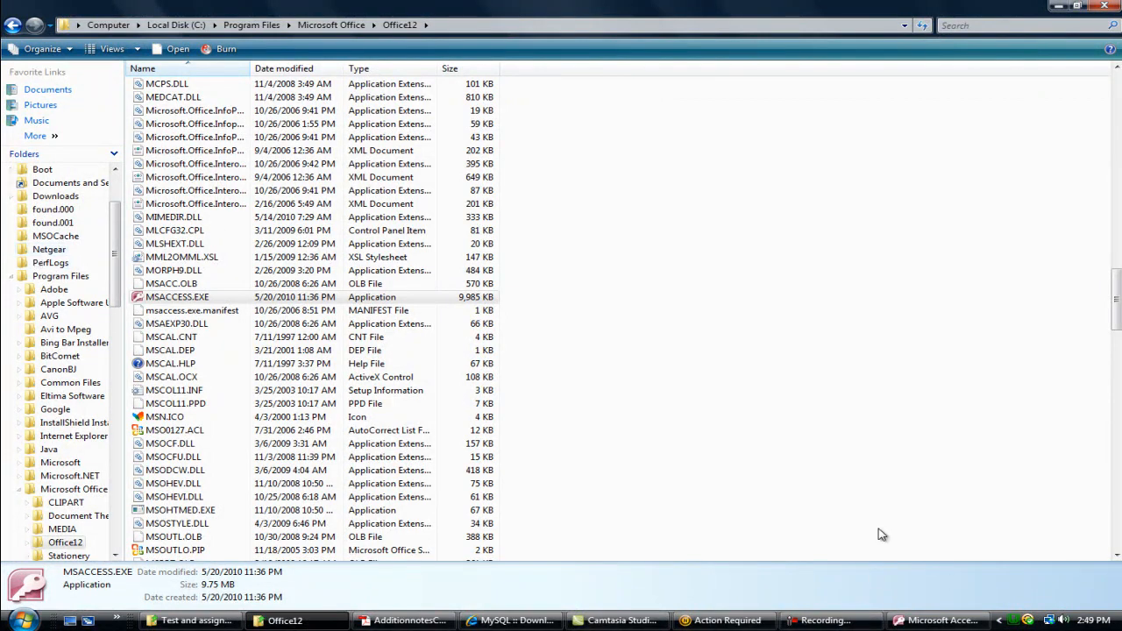
pyautogui.moveTo(111, 302); pyautogui.dragTo(117, 326)
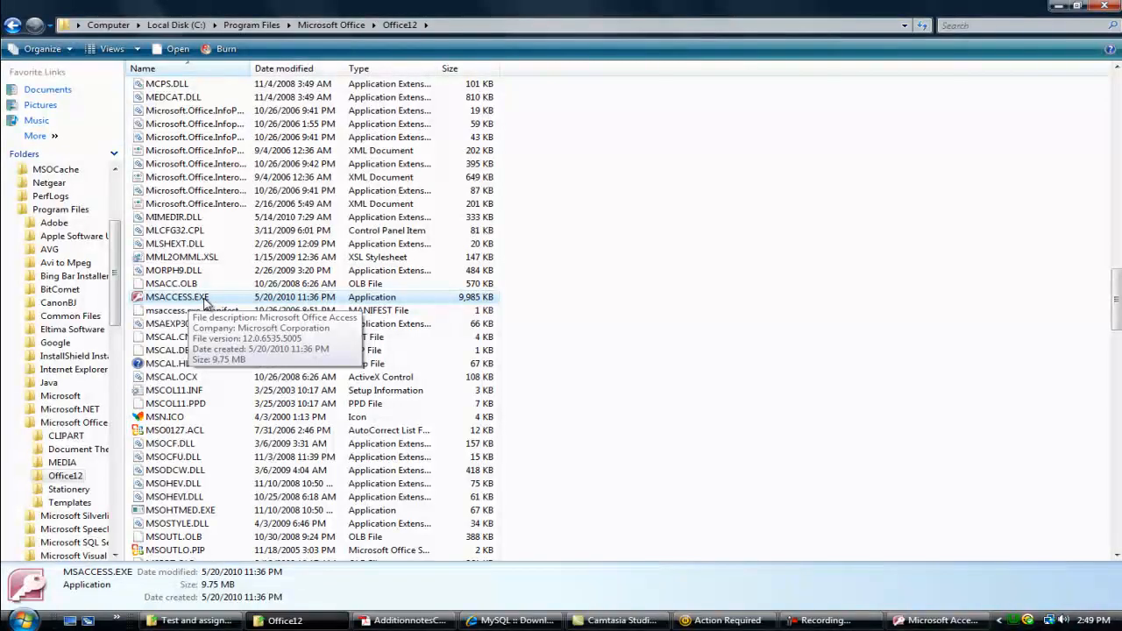
pyautogui.rightClick(204, 301)
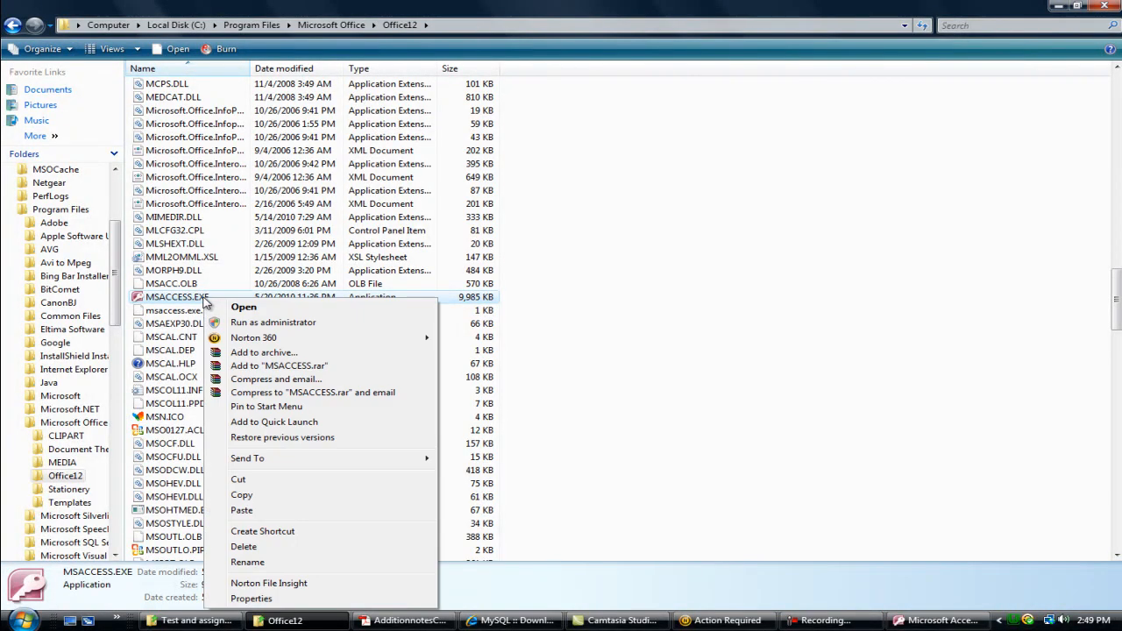
pyautogui.click(241, 324)
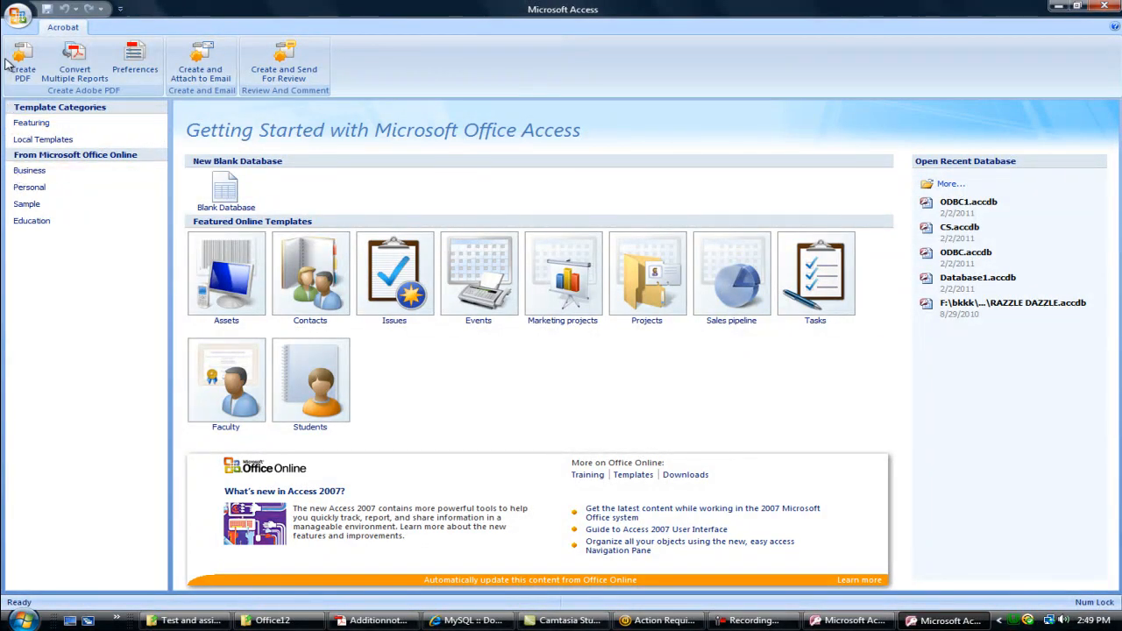
# Step: Start opening a database in Access with the file type ODBC Databases ()
pyautogui.click(24, 24)
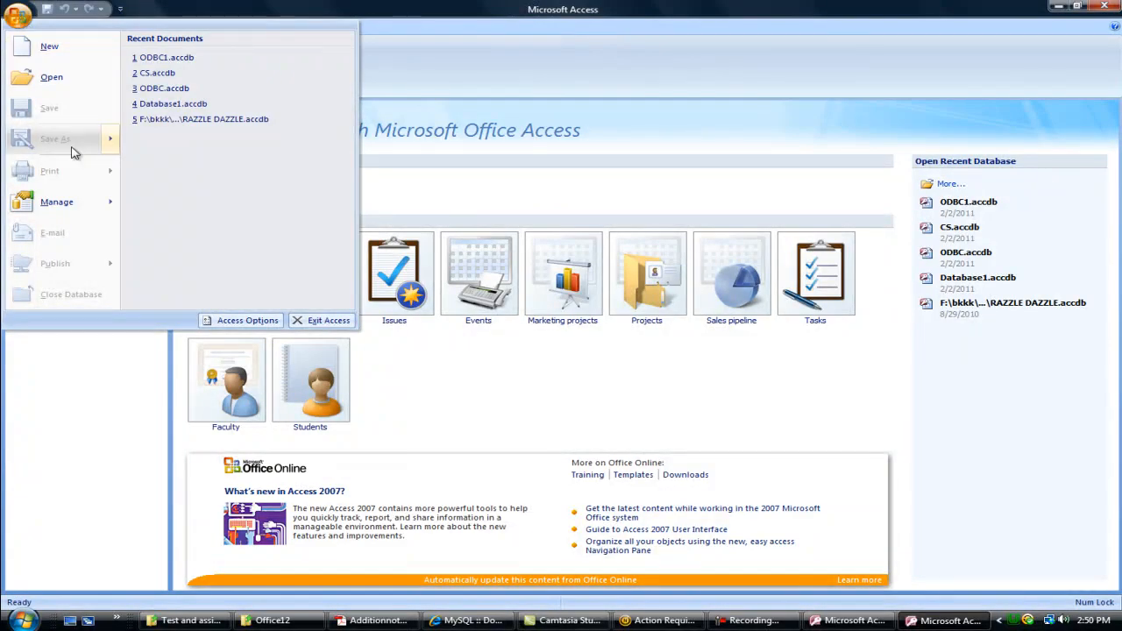
pyautogui.click(49, 79)
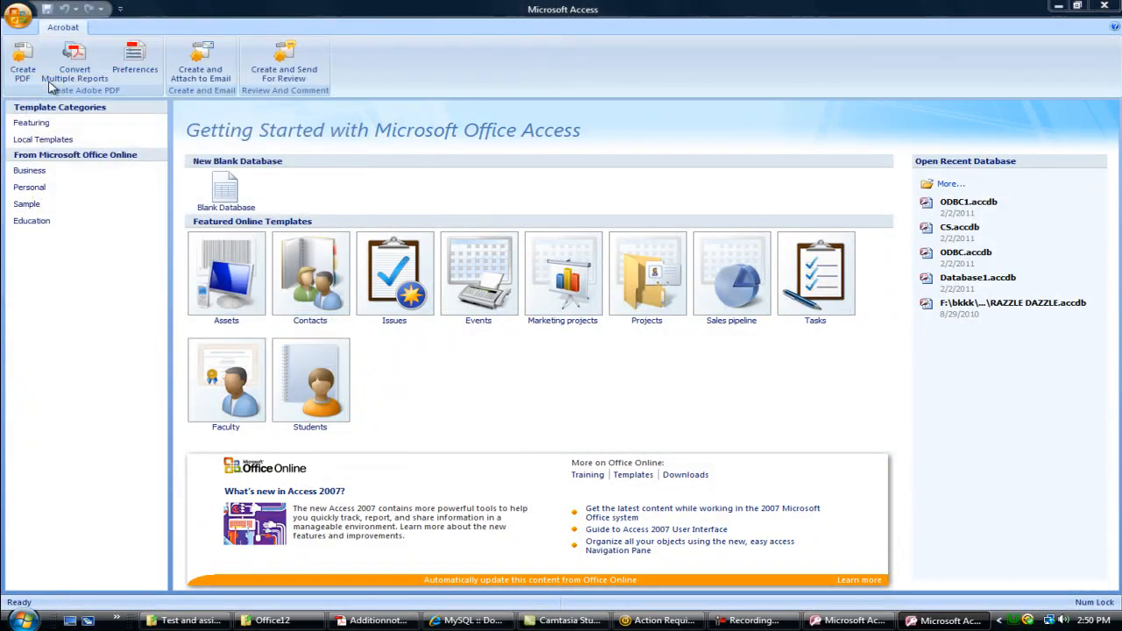
pyautogui.click(451, 297)
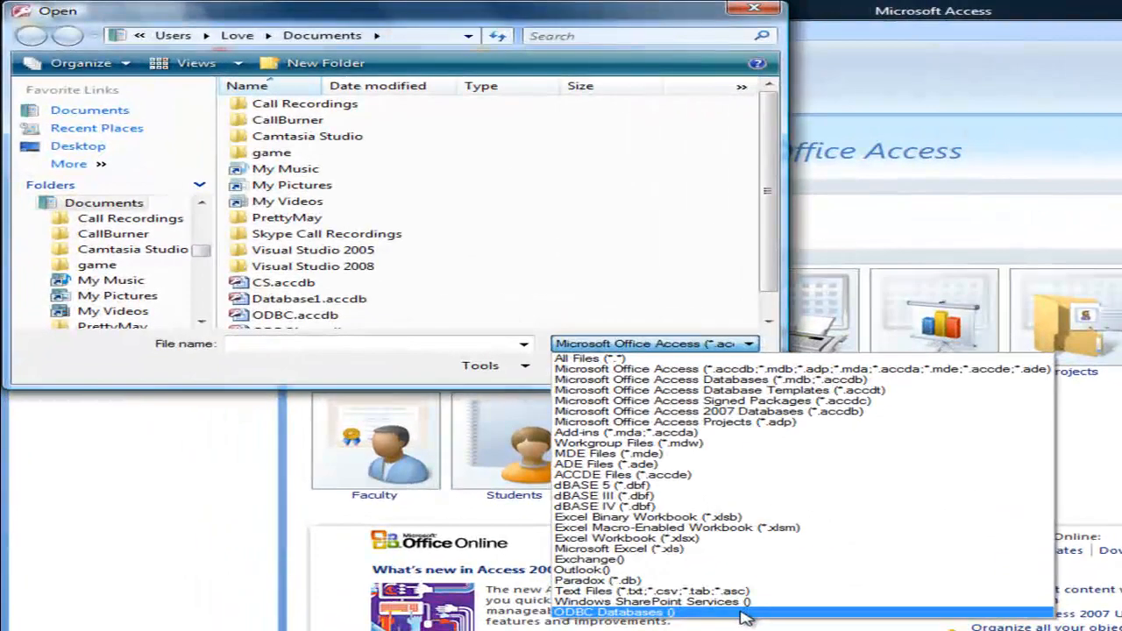
pyautogui.click(740, 613)
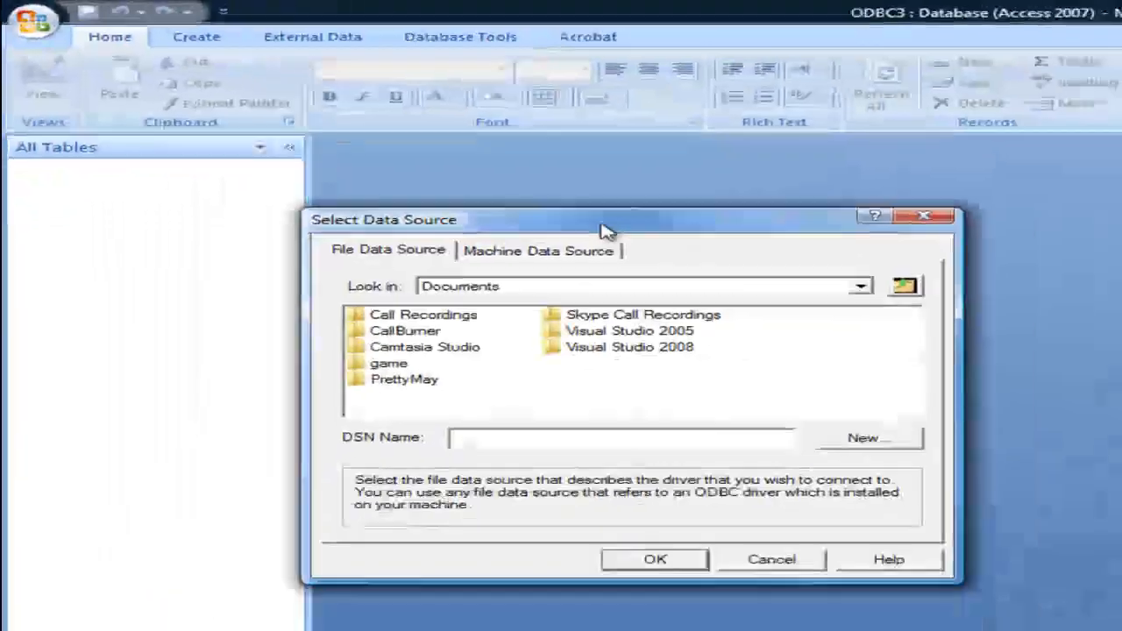
# Step: Create a new machine data source of the System Data Source type using the MySQL ODBC 5.1 Driver
pyautogui.click(544, 251)
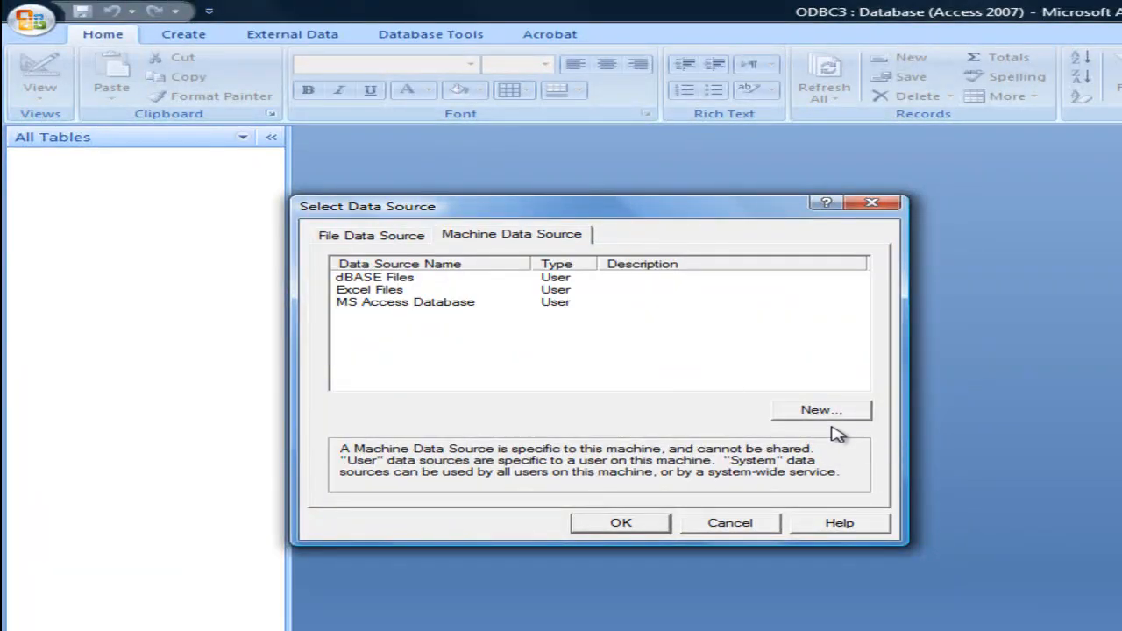
pyautogui.click(821, 412)
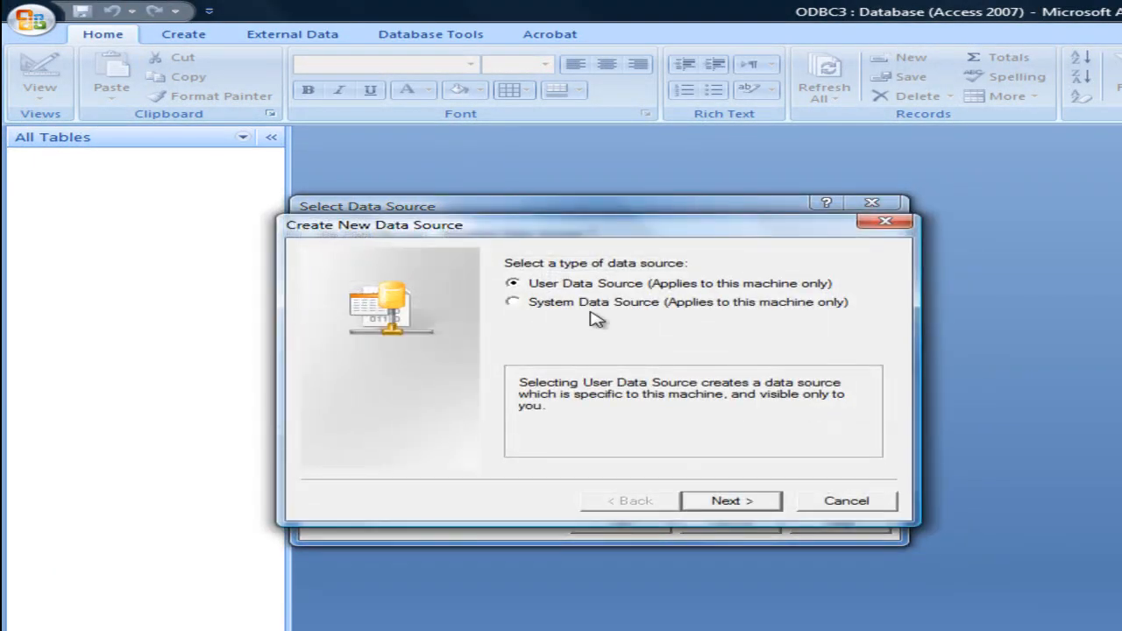
pyautogui.click(550, 303)
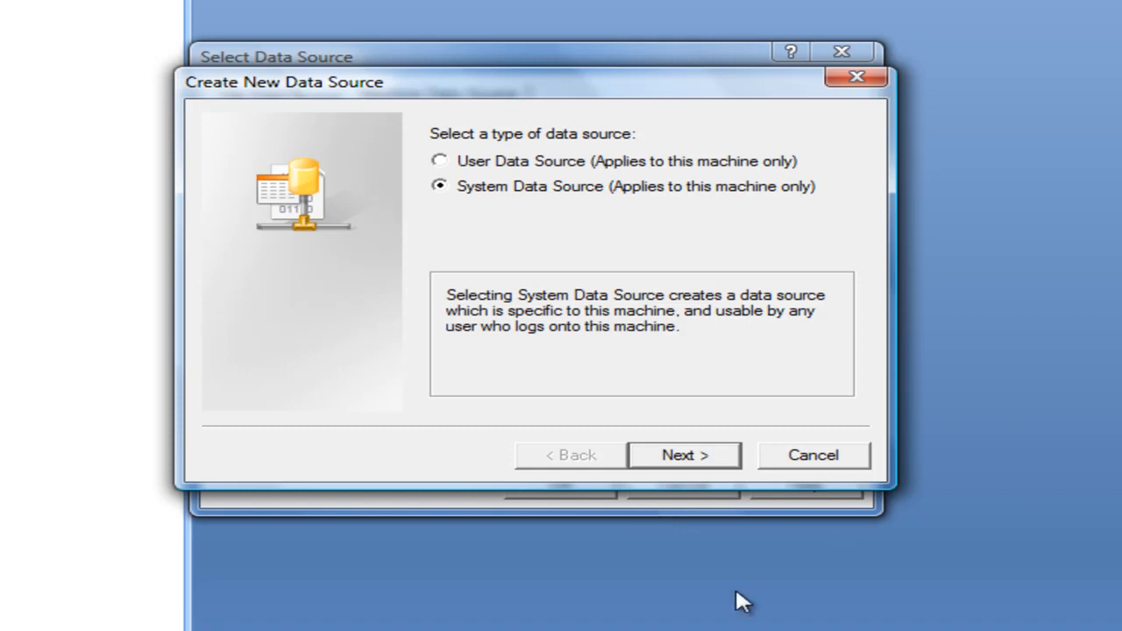
pyautogui.click(696, 461)
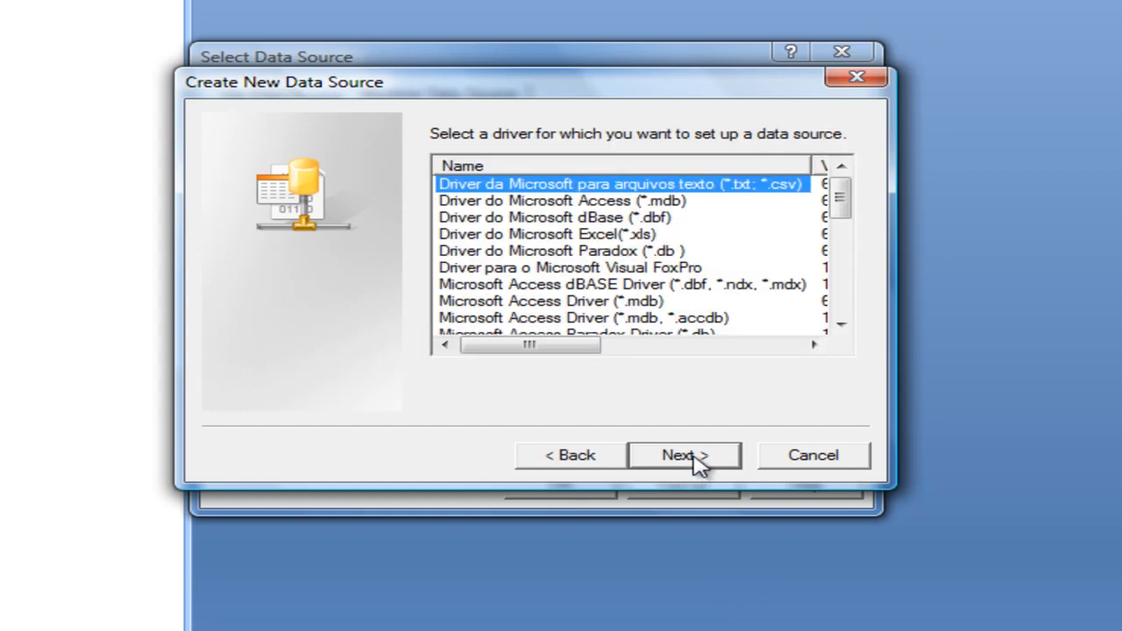
pyautogui.moveTo(839, 209); pyautogui.dragTo(867, 319)
pyautogui.click(581, 306)
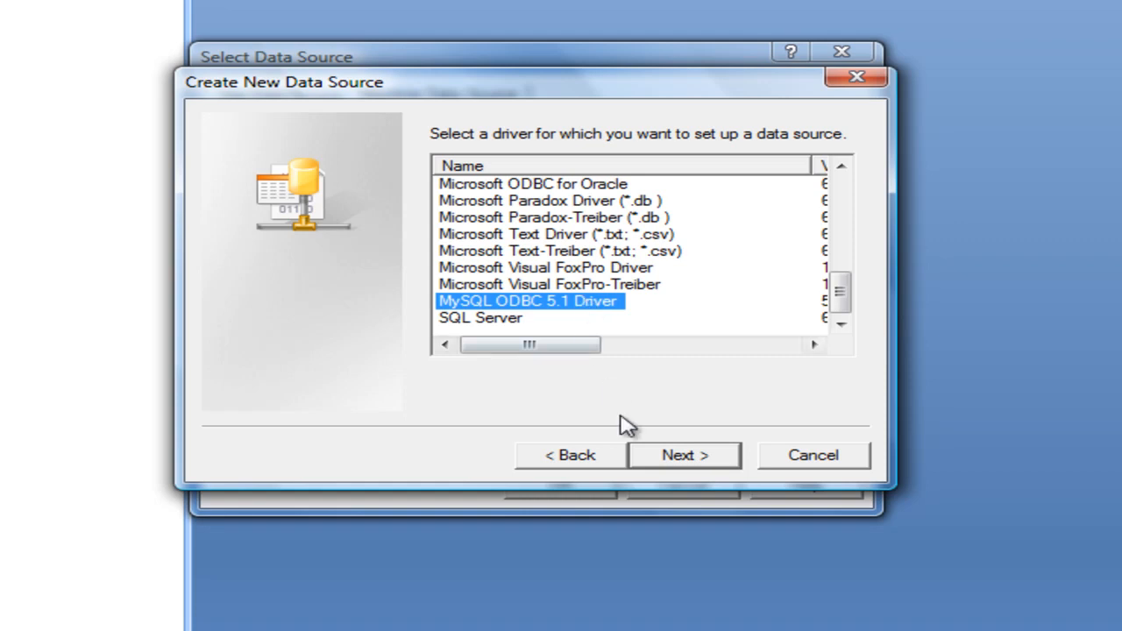
pyautogui.click(664, 461)
pyautogui.click(686, 459)
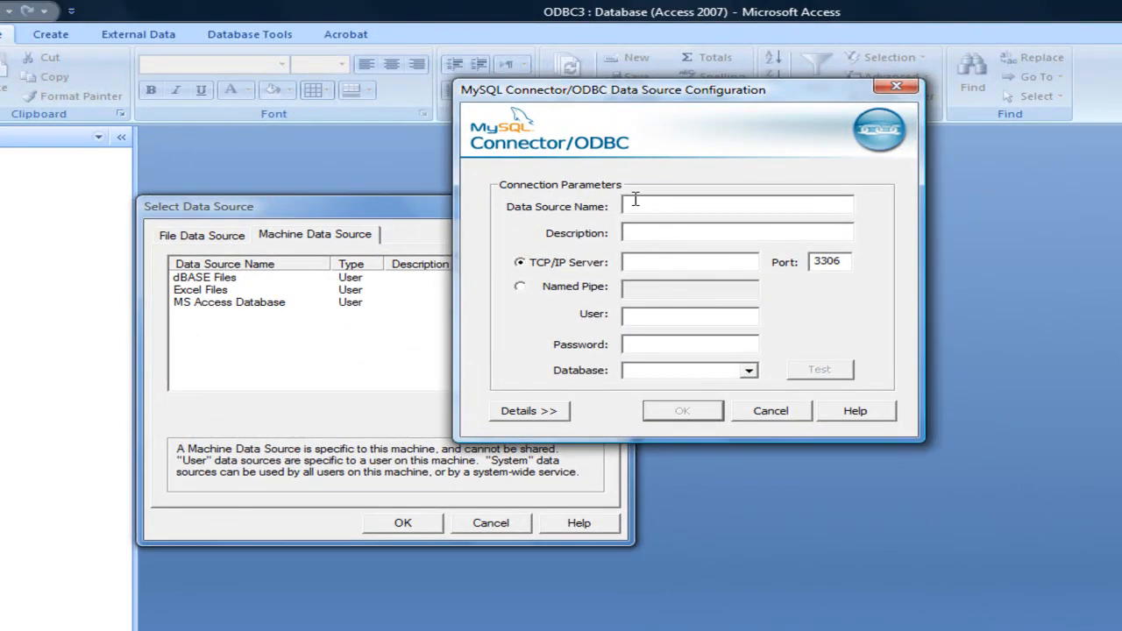
# Step: Name the MySQL Connector/ODBC data source MSQLtoAccess
pyautogui.write('c')
pyautogui.press('BackSpace')
pyautogui.press('BackSpace')
pyautogui.press('BackSpace')
pyautogui.press('BackSpace')
pyautogui.press('BackSpace')
pyautogui.press('BackSpace')
pyautogui.press('BackSpace')
pyautogui.press('BackSpace')
pyautogui.press('BackSpace')
pyautogui.press('BackSpace')
pyautogui.press('BackSpace')
pyautogui.write('MSQLto')
pyautogui.write('A')
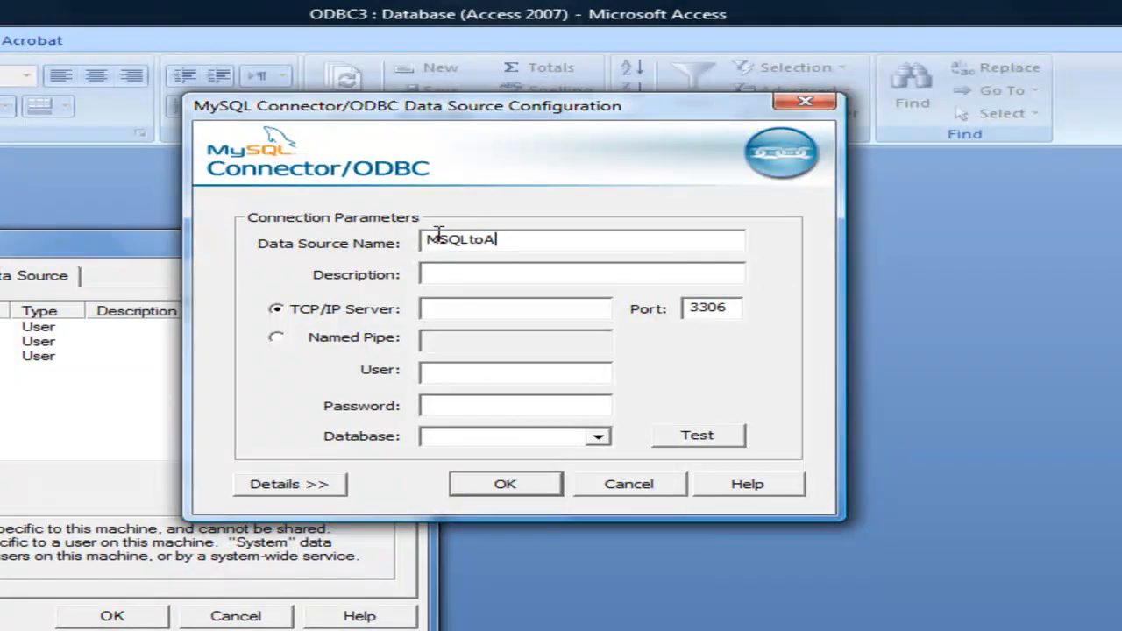
pyautogui.write('ccess')
pyautogui.click(496, 242)
pyautogui.write('c')
pyautogui.click(485, 277)
# Step: Leave the server, user and password fields blank and choose test as the data source's database
pyautogui.click(473, 308)
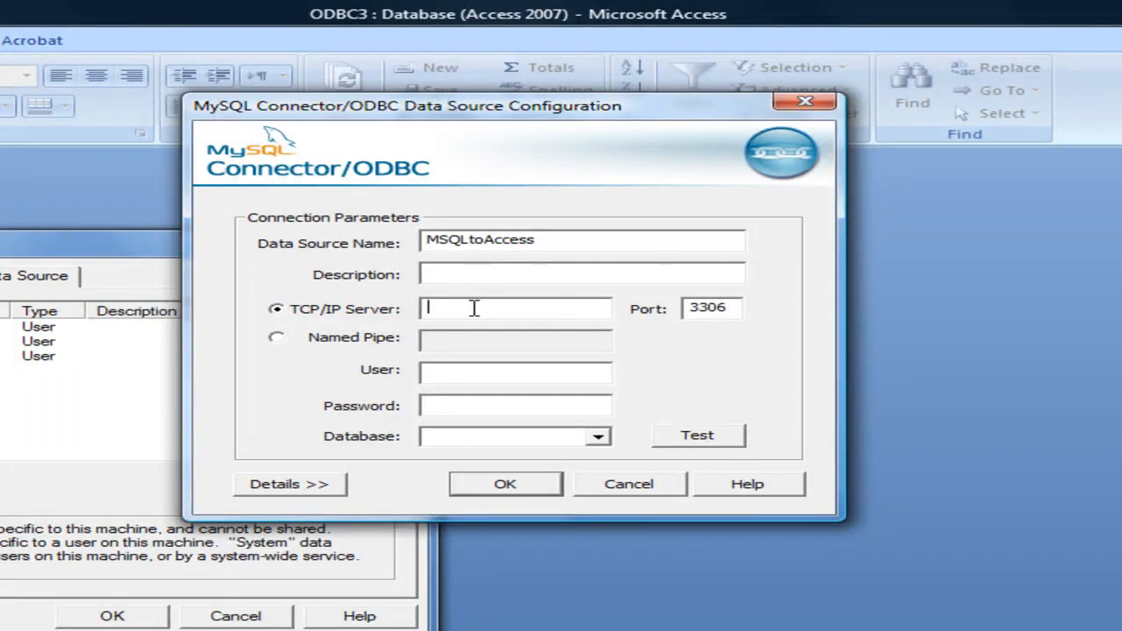
pyautogui.click(487, 406)
pyautogui.click(462, 371)
pyautogui.click(610, 439)
pyautogui.click(600, 441)
pyautogui.click(600, 441)
pyautogui.click(600, 441)
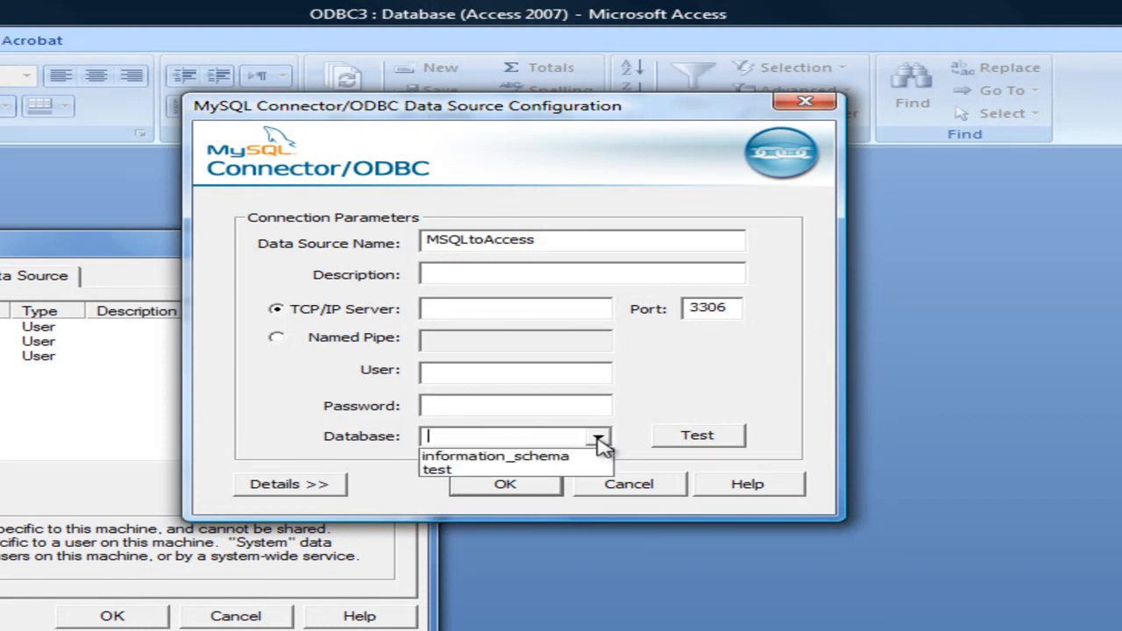
pyautogui.click(543, 473)
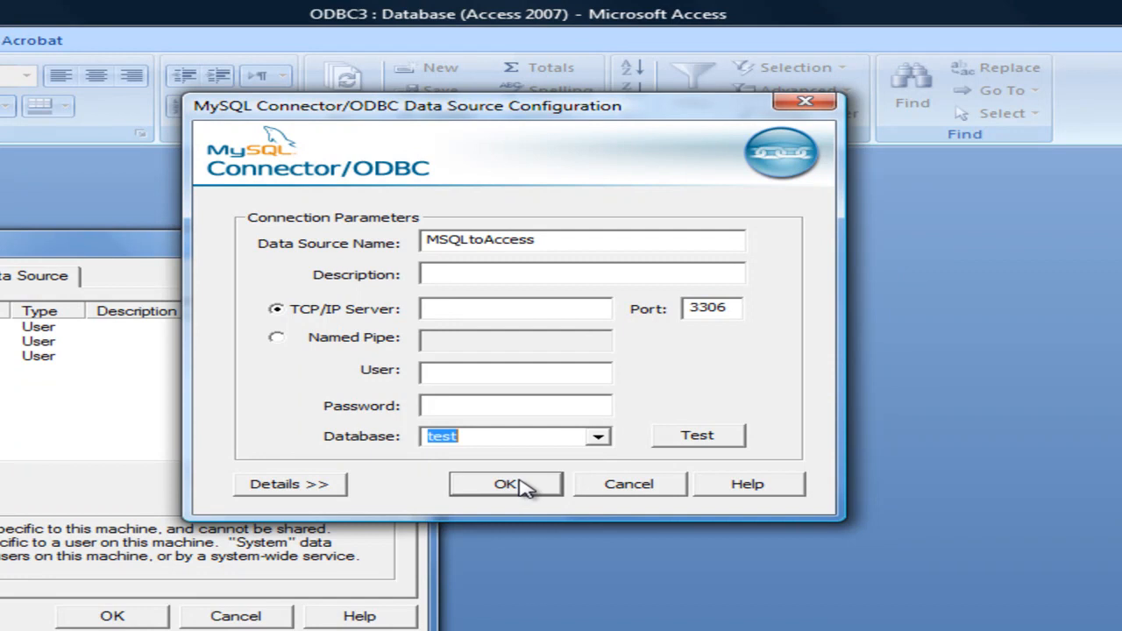
# Step: Test the data source's connection, save its configuration, and connect Access through the MSQLtoAccess system data source
pyautogui.click(710, 438)
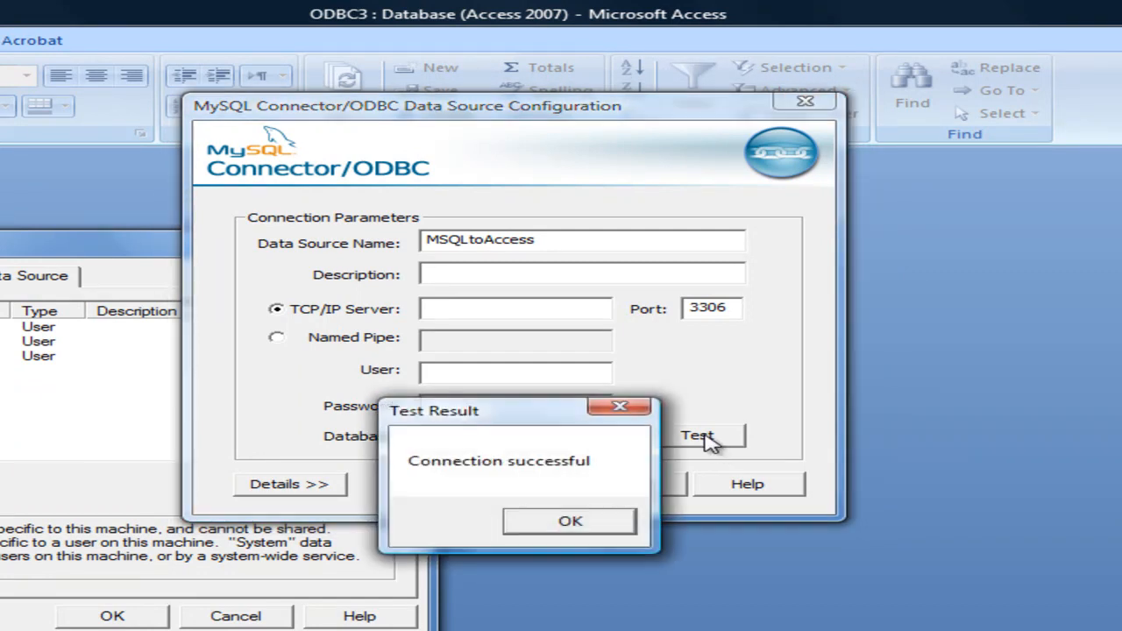
pyautogui.click(577, 526)
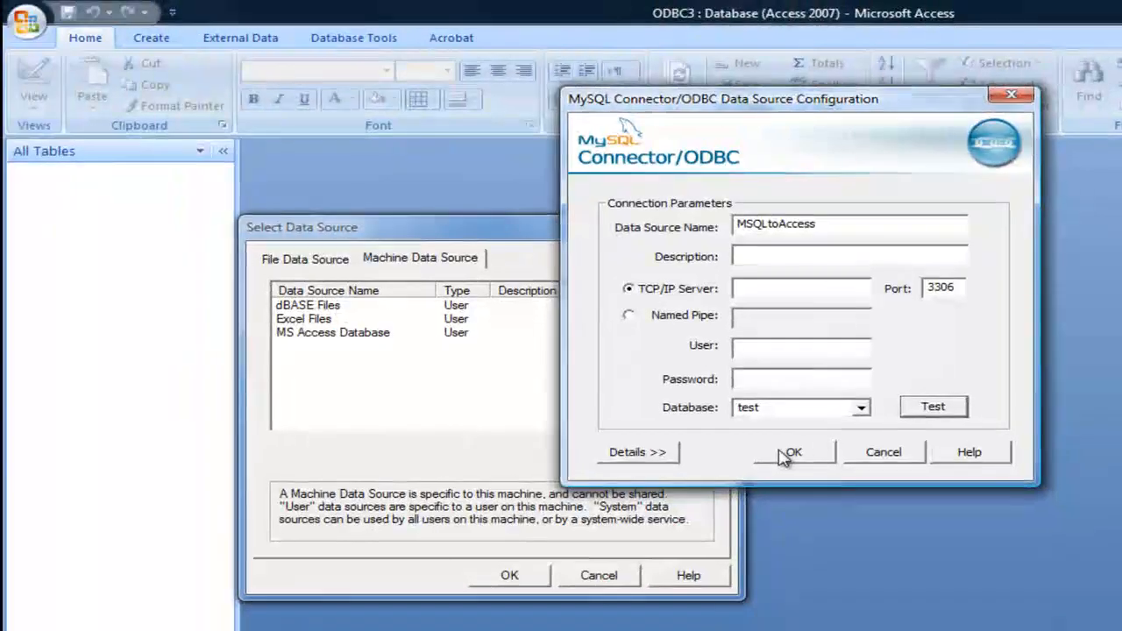
pyautogui.click(783, 455)
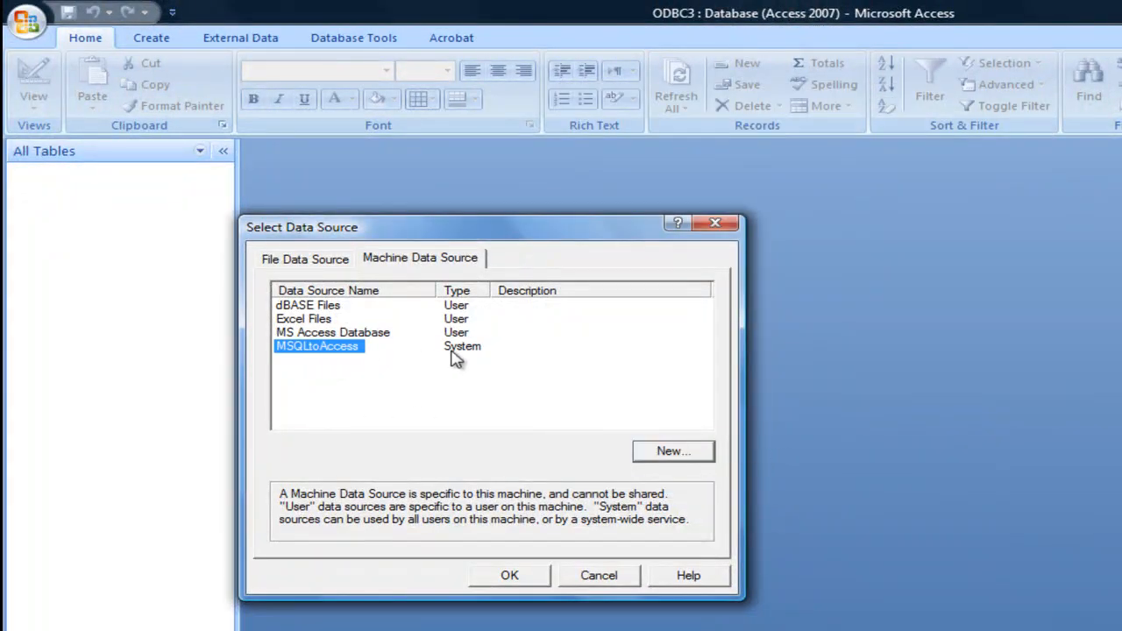
pyautogui.click(518, 579)
# Step: Switch to Internet Explorer to check the Student Information table in phpMyAdmin, and return to the ODBC3 database in Access
pyautogui.moveTo(240, 21); pyautogui.dragTo(387, 194)
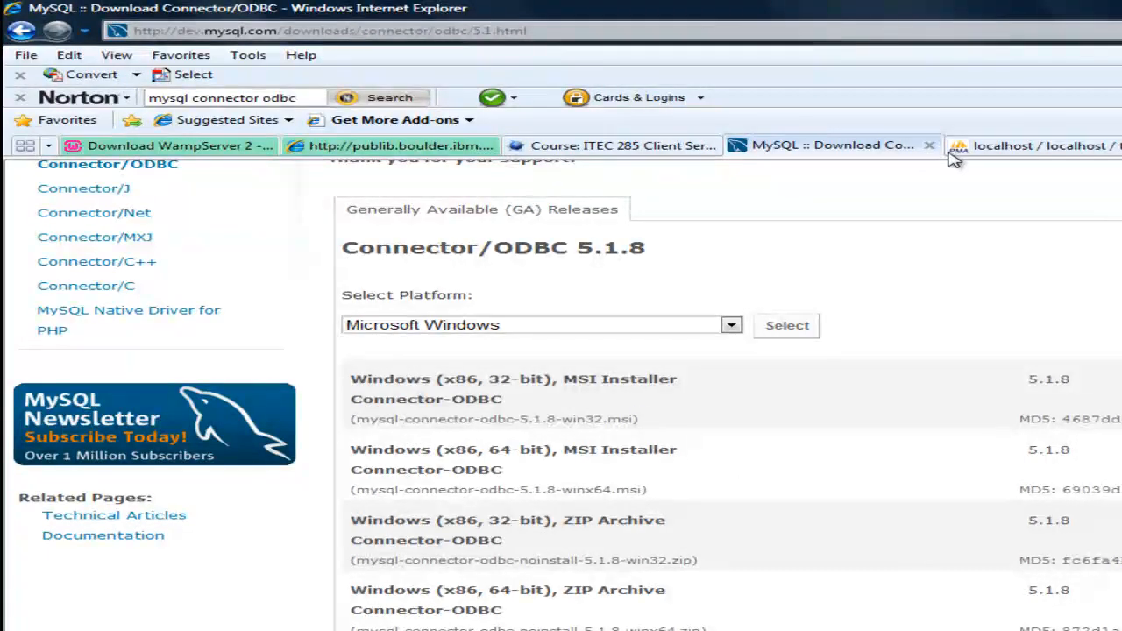
pyautogui.click(1008, 147)
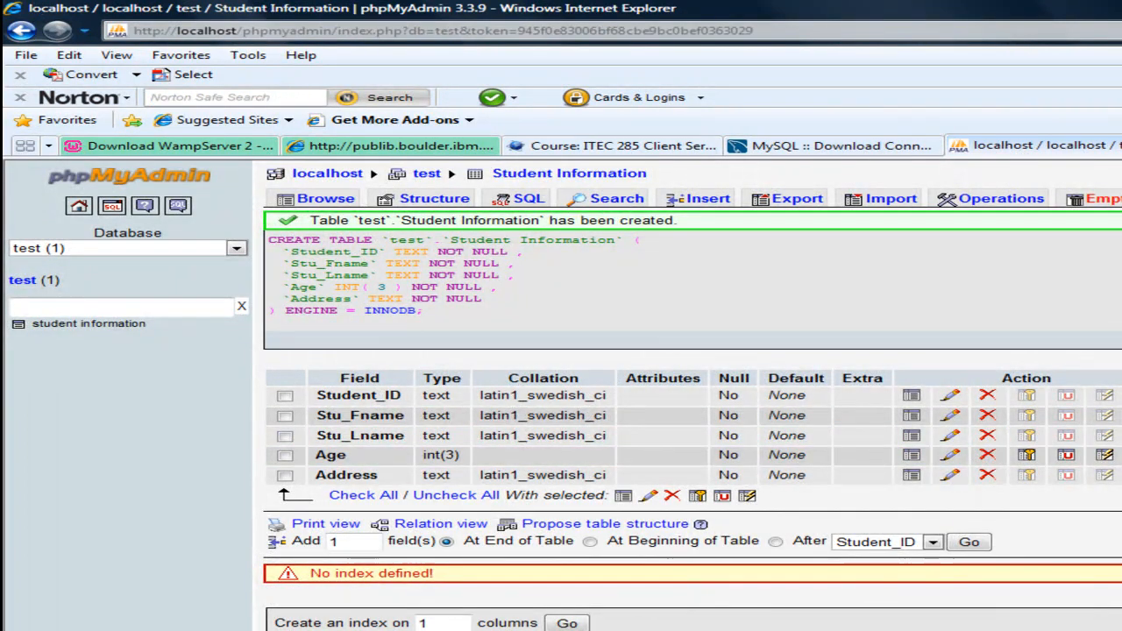
pyautogui.click(864, 622)
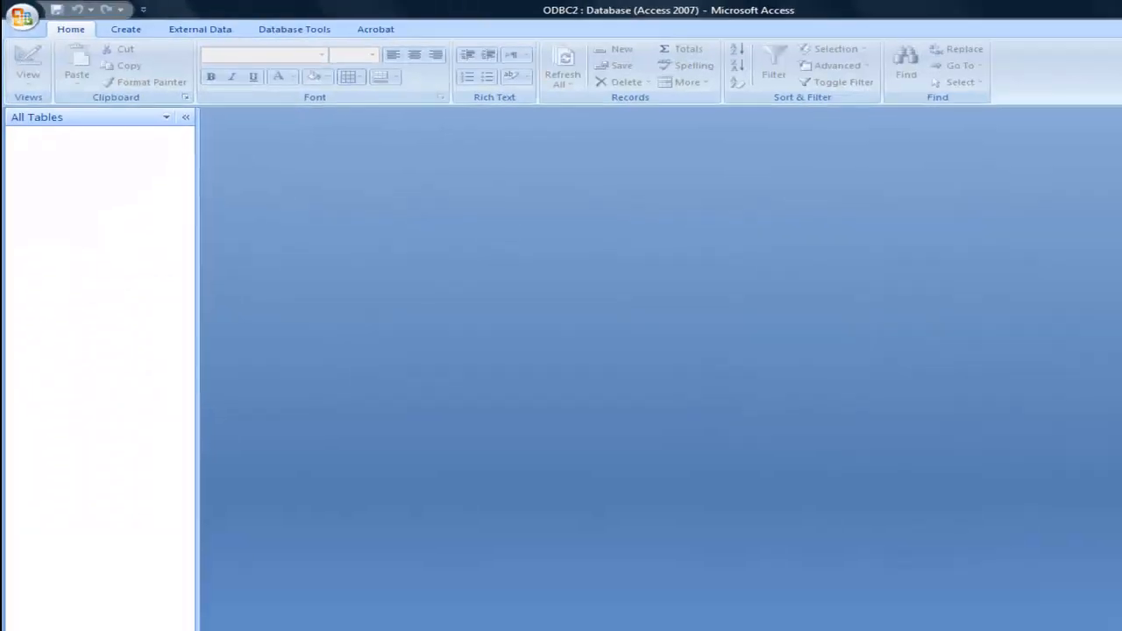
pyautogui.click(901, 625)
# Step: Link the student information table, using Address as its unique record identifier
pyautogui.click(195, 190)
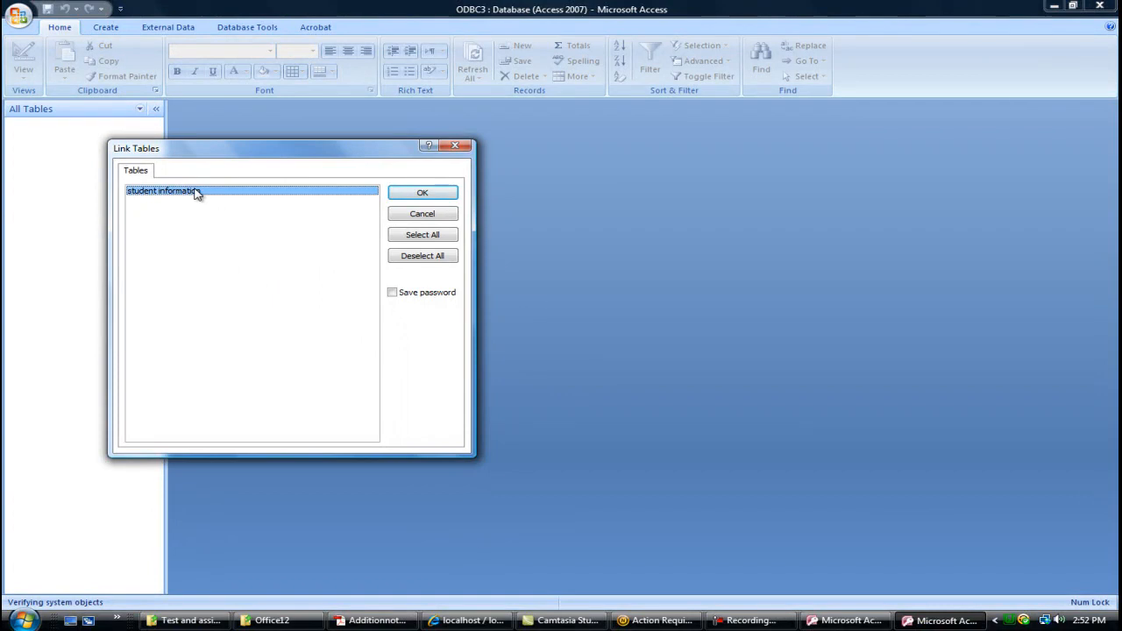
pyautogui.click(409, 193)
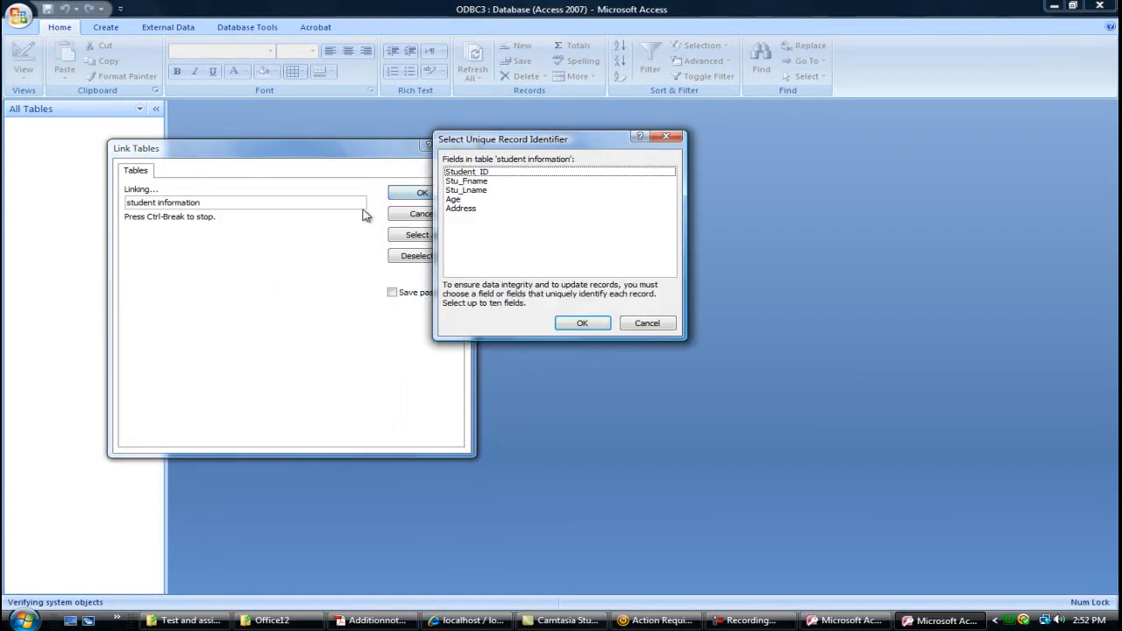
pyautogui.click(495, 209)
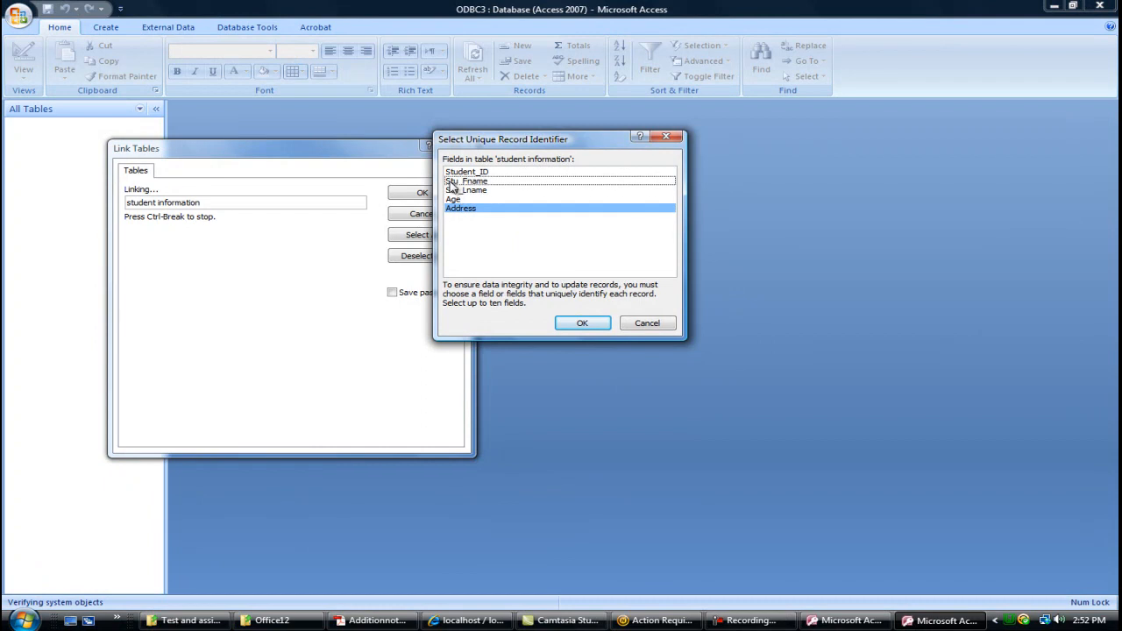
pyautogui.click(582, 322)
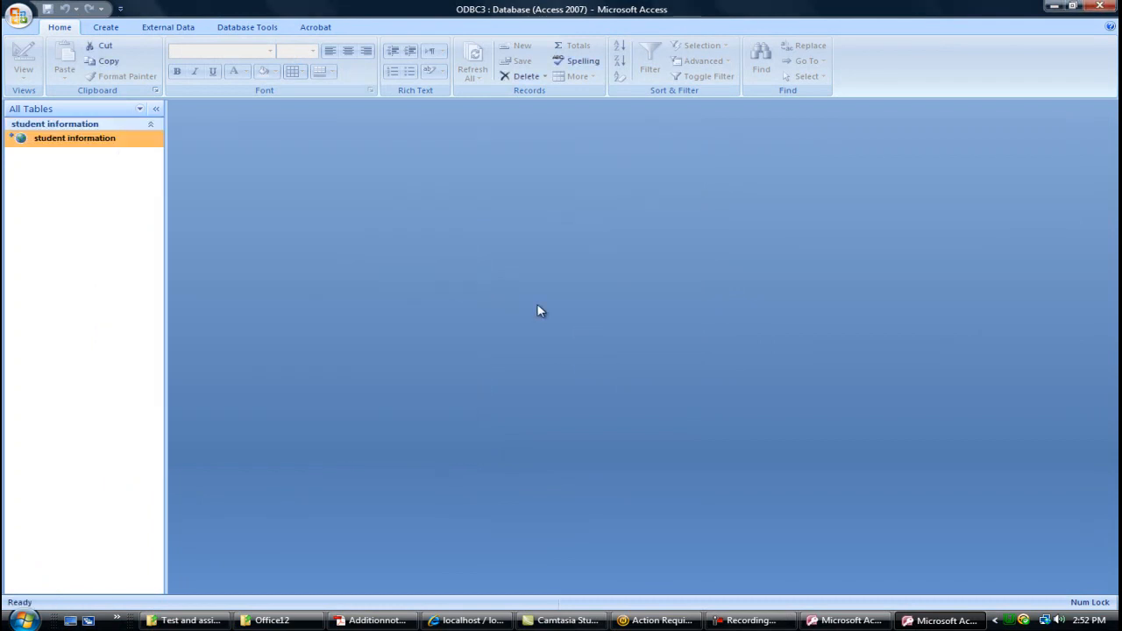
# Step: Open the linked student information table and examine its link source and column headings
pyautogui.doubleClick(67, 139)
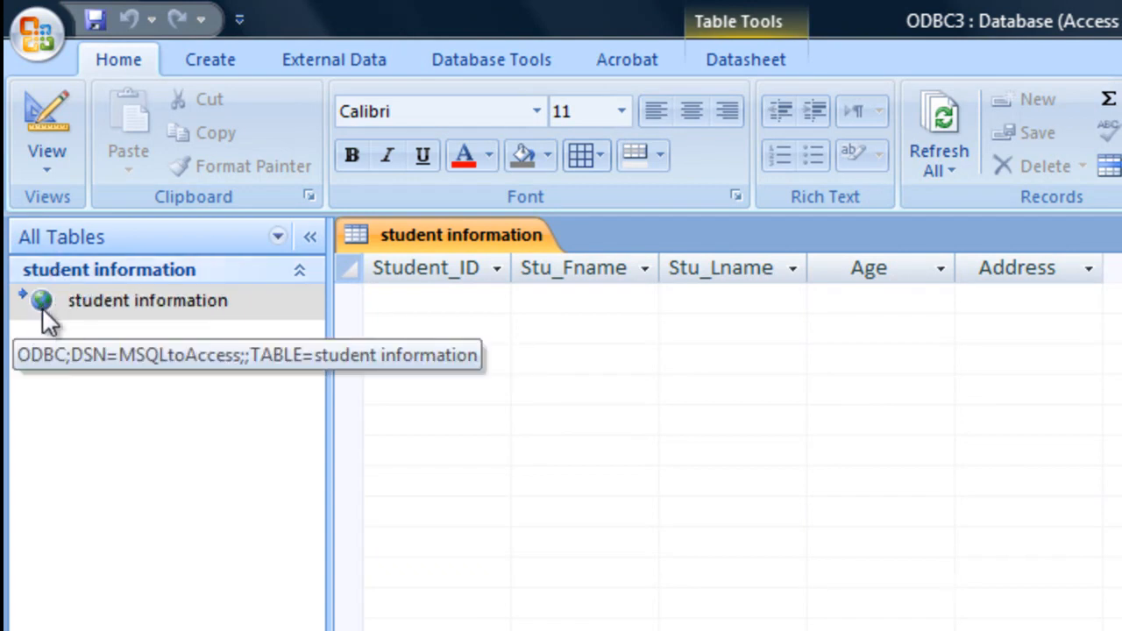
pyautogui.click(233, 296)
pyautogui.click(407, 299)
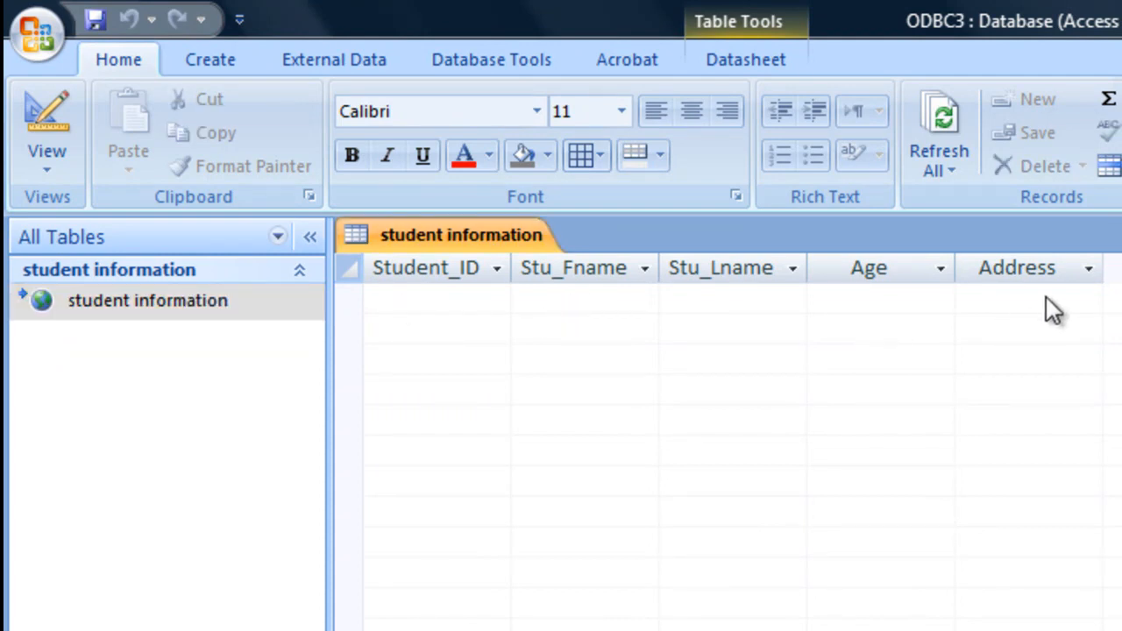
pyautogui.click(244, 306)
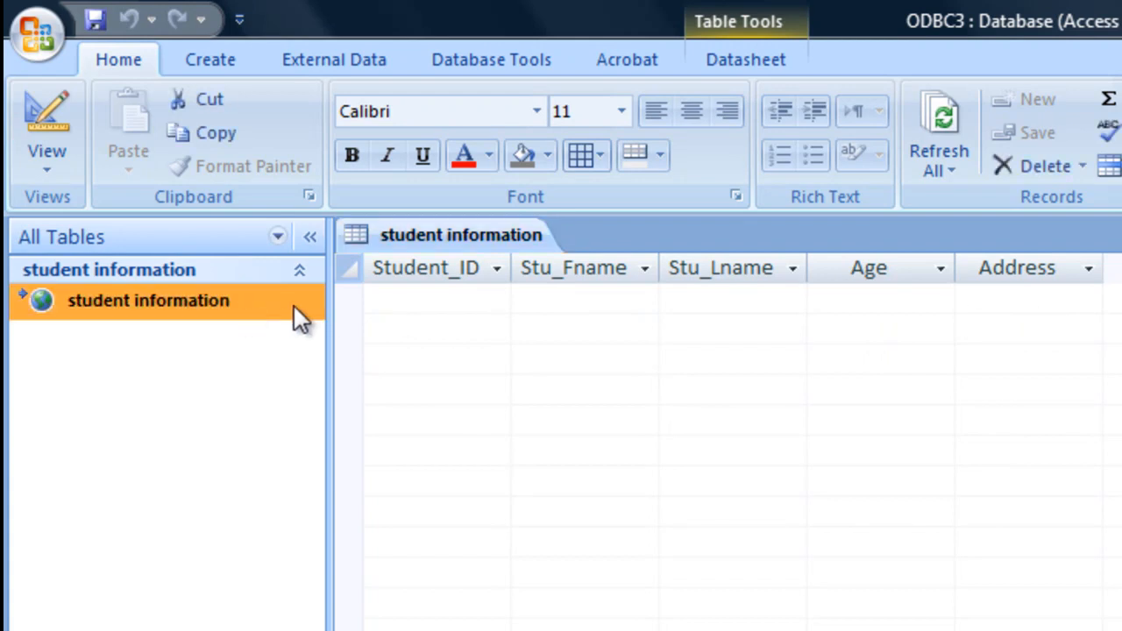
pyautogui.click(394, 294)
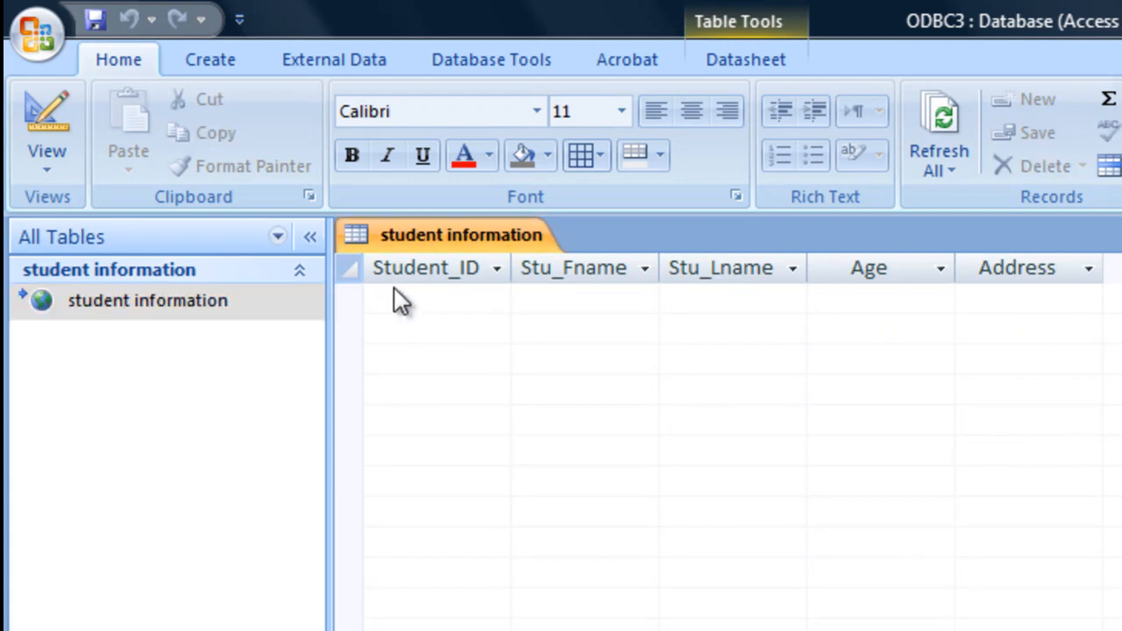